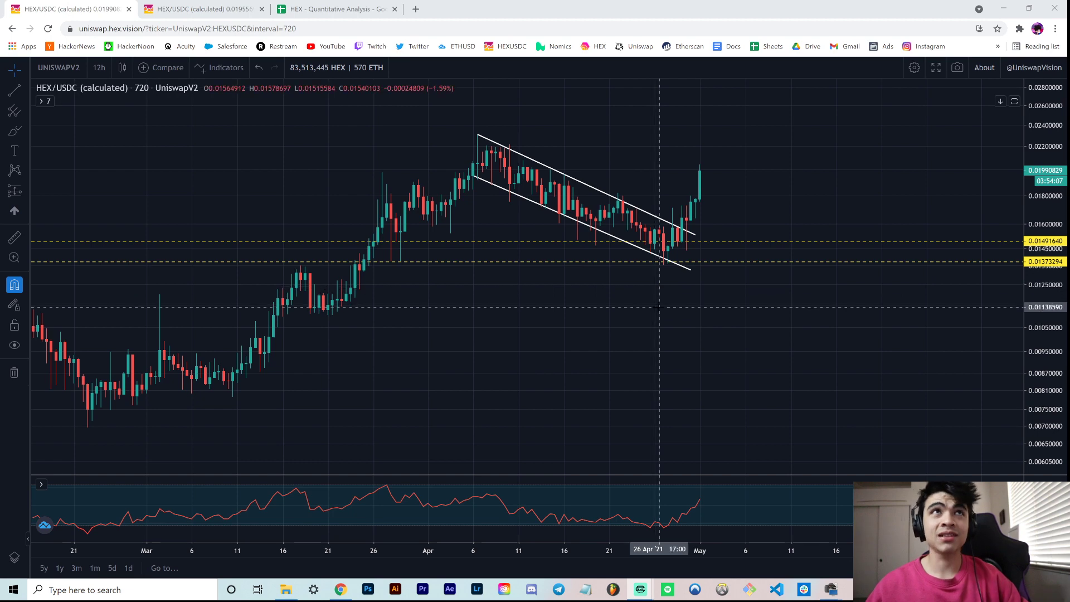
Step: Switch to the weekly HEX/USDC chart, try a horizontal level at the October high, then remove it
left_click(242, 7)
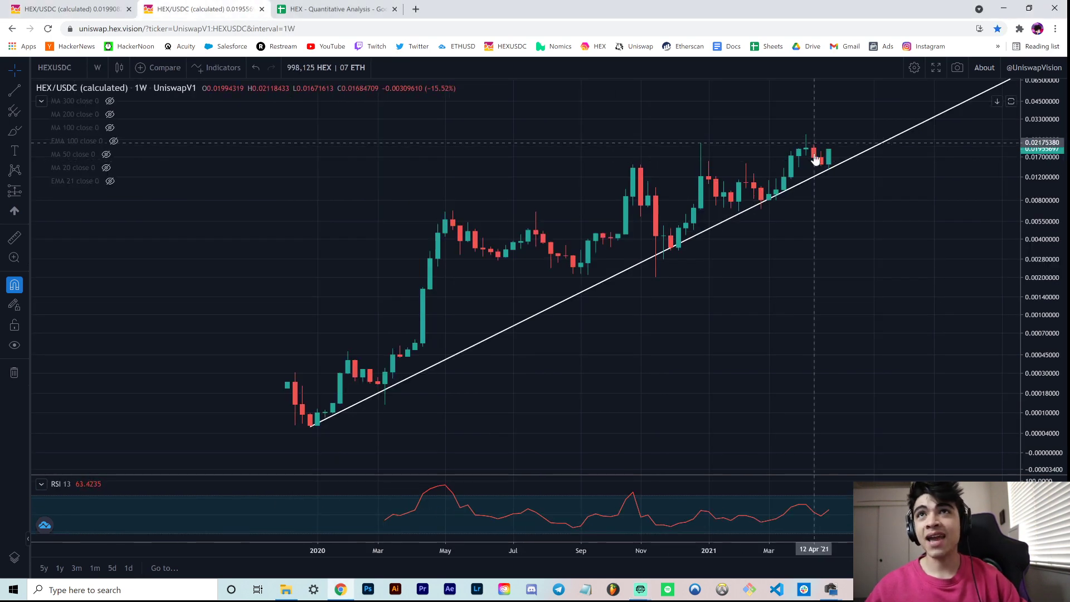
left_click(14, 92)
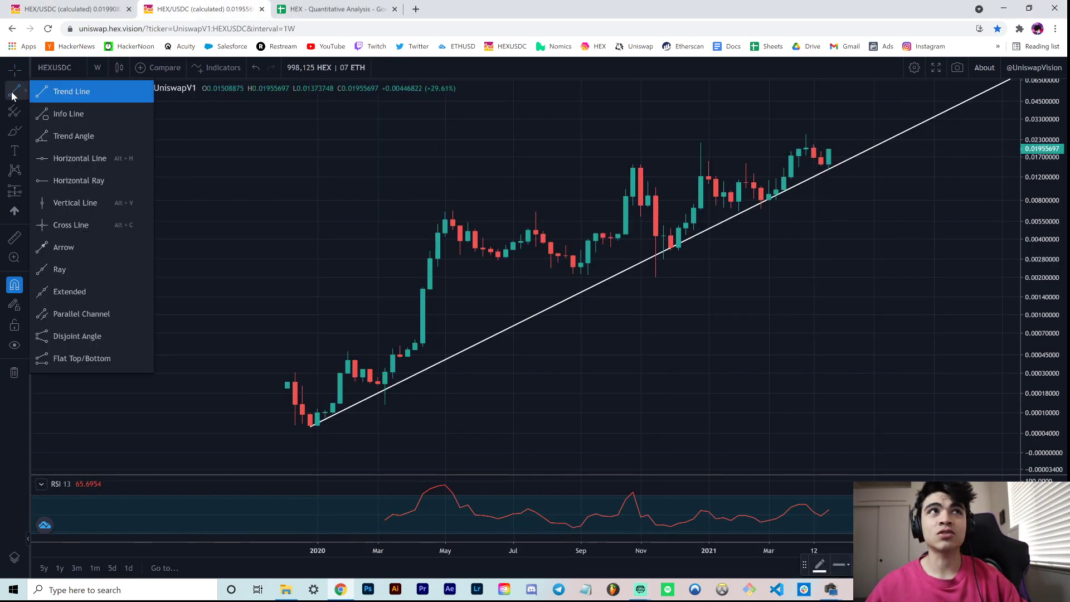
left_click(69, 157)
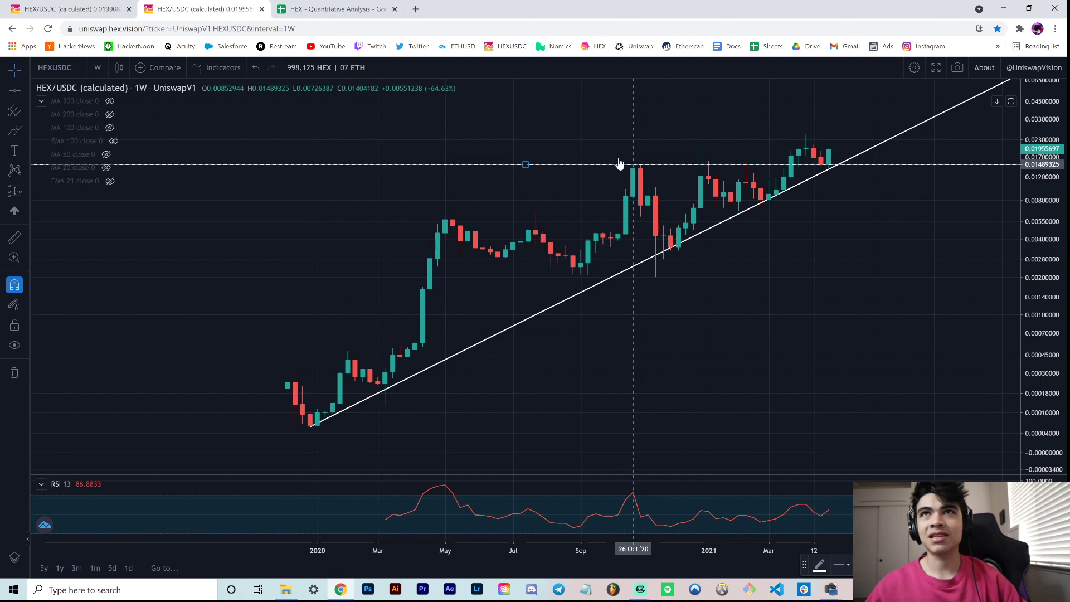
left_click(620, 163)
right_click(399, 127)
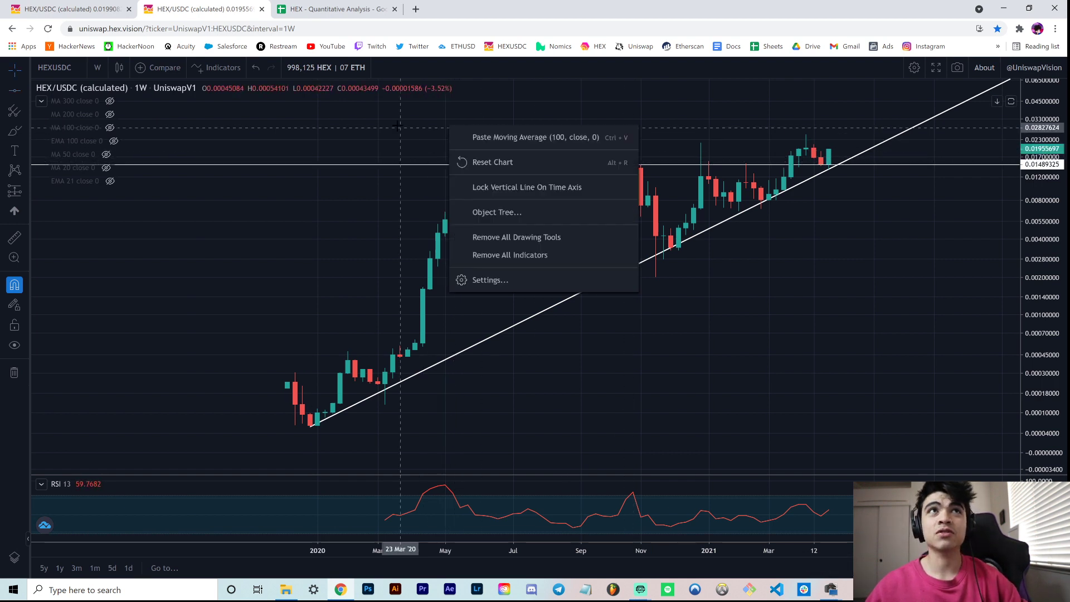
left_click(374, 118)
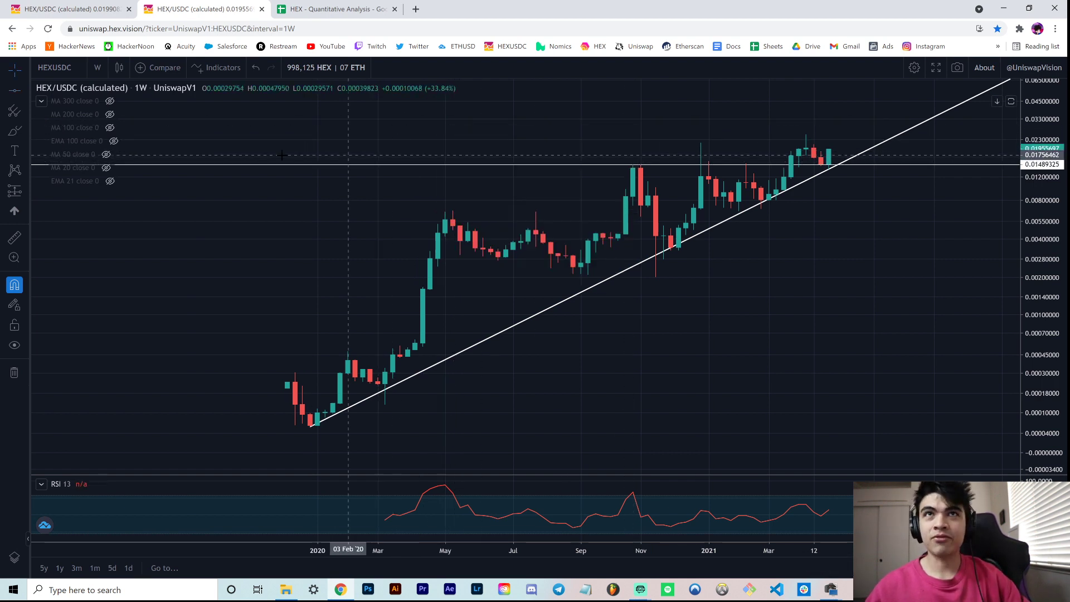
left_click(219, 67)
key("Escape")
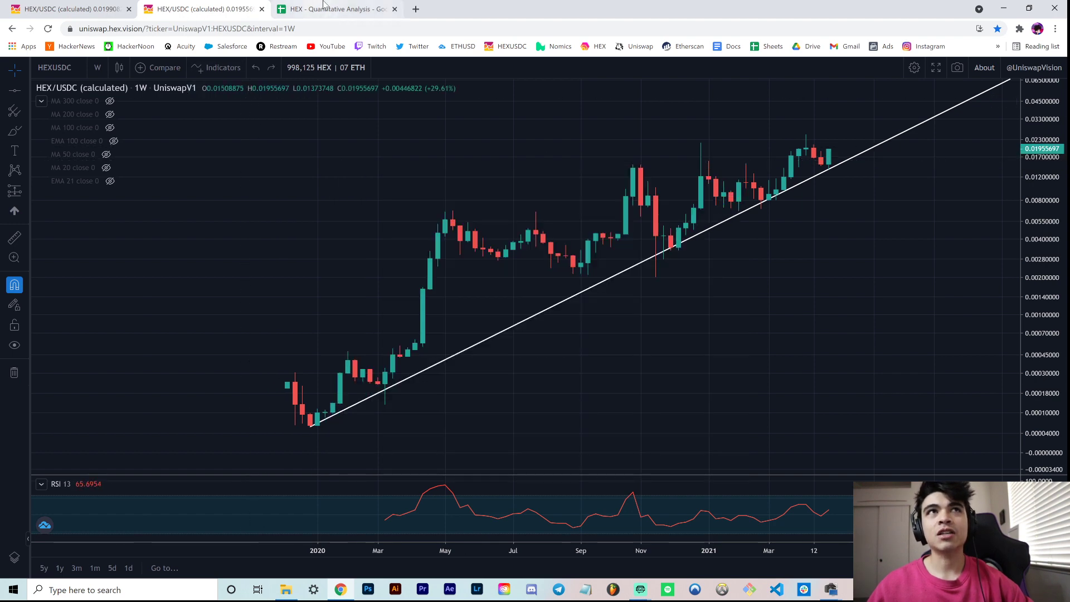
Step: Look over the Regression Rainbow chart in HEX - Quantitative Analysis, then return to the 12-hour HEX/USDC chart
left_click(325, 8)
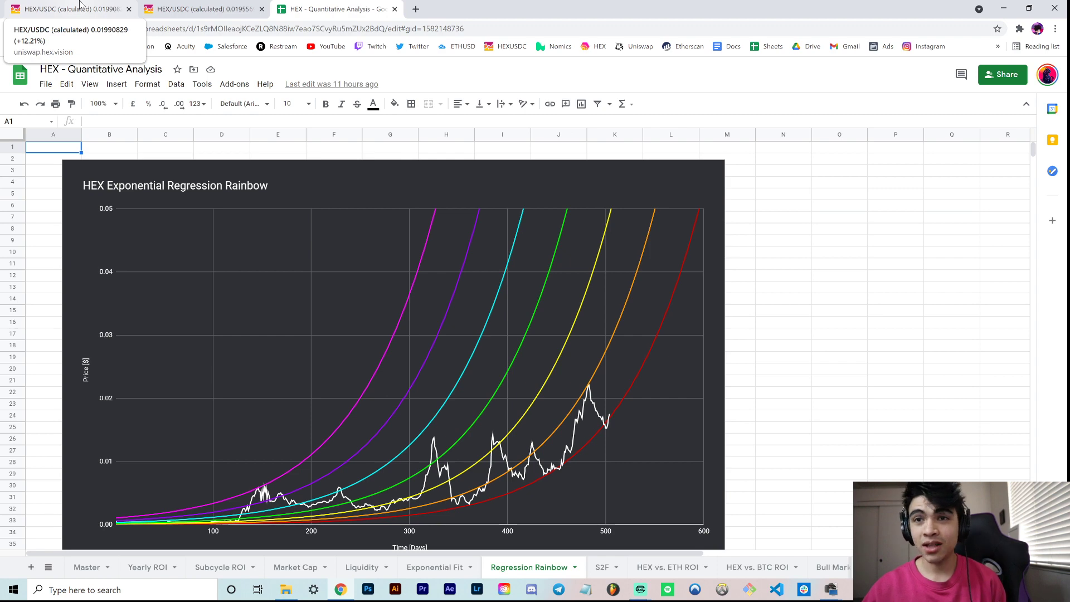
left_click(80, 8)
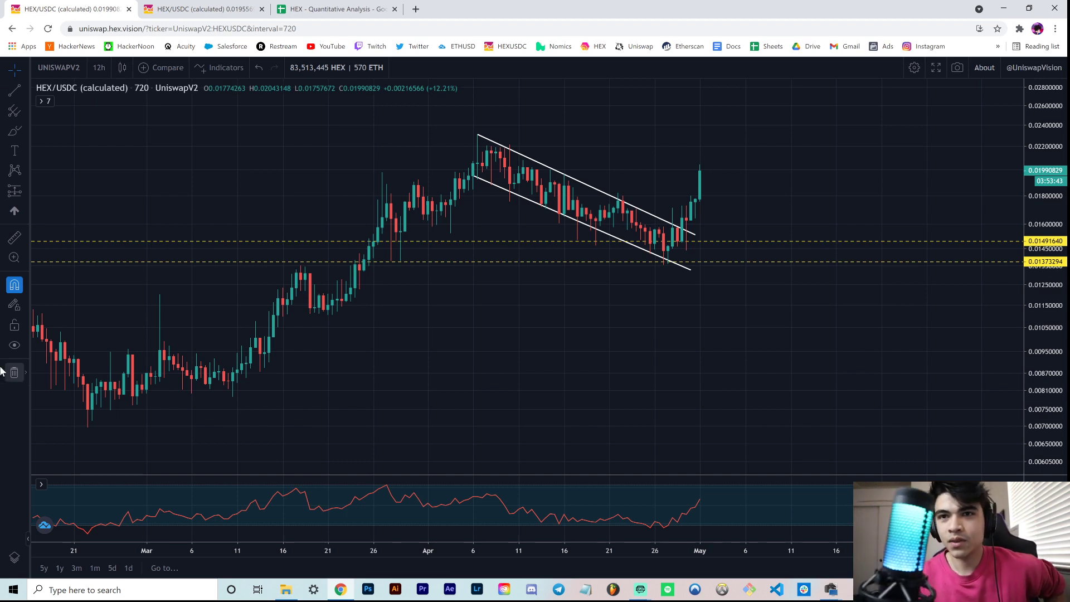
Step: Frame the 12h chart from February into June with the RSI hidden, wider candles and right-side space
left_click_drag(55, 378, 60, 379)
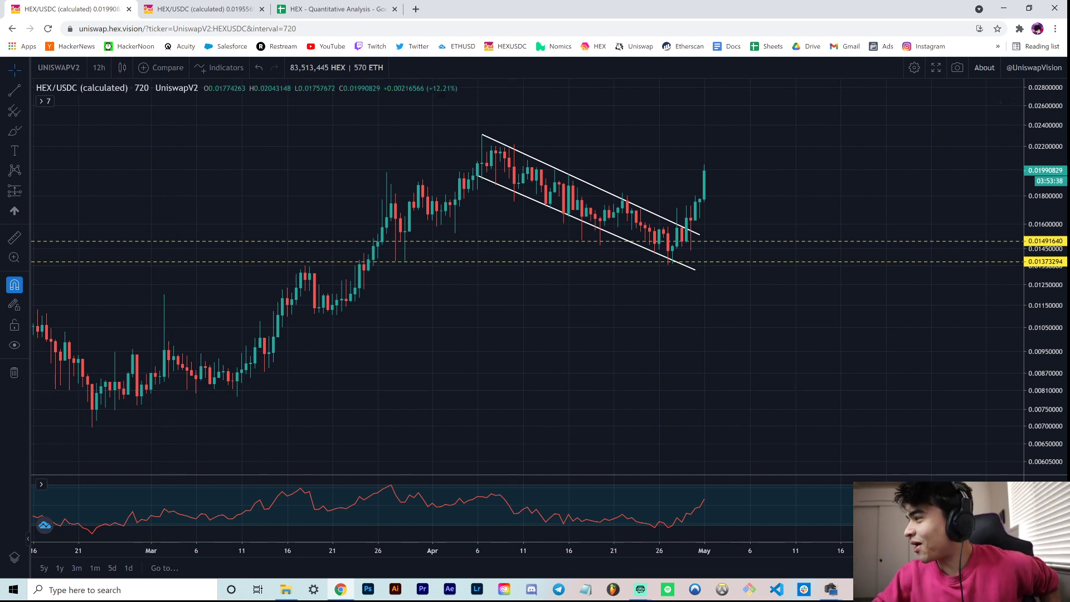
left_click_drag(468, 254, 486, 273)
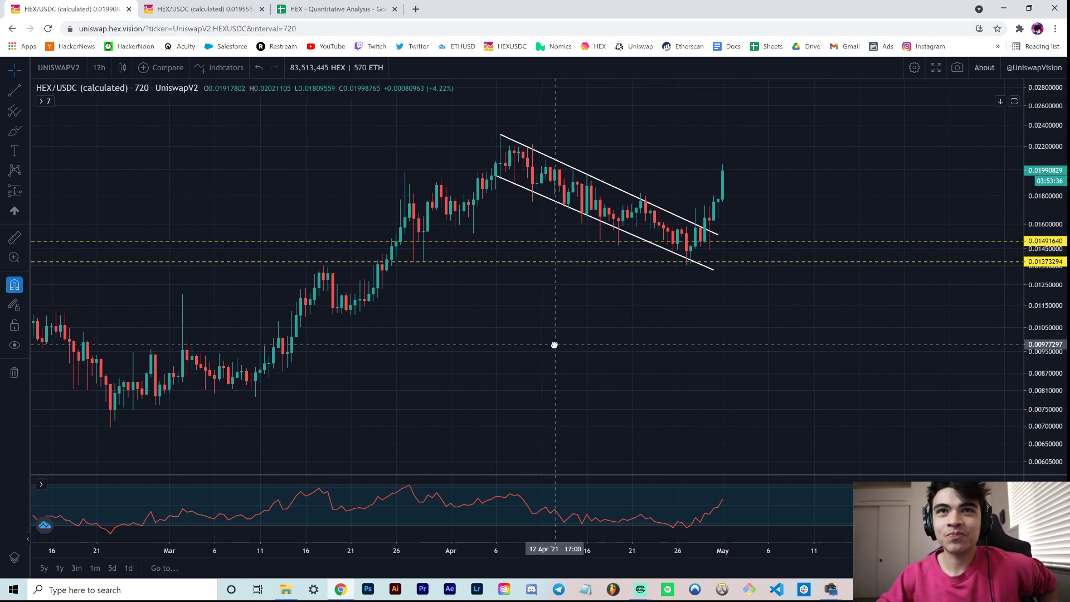
left_click_drag(627, 368, 808, 401)
left_click_drag(815, 548, 667, 426)
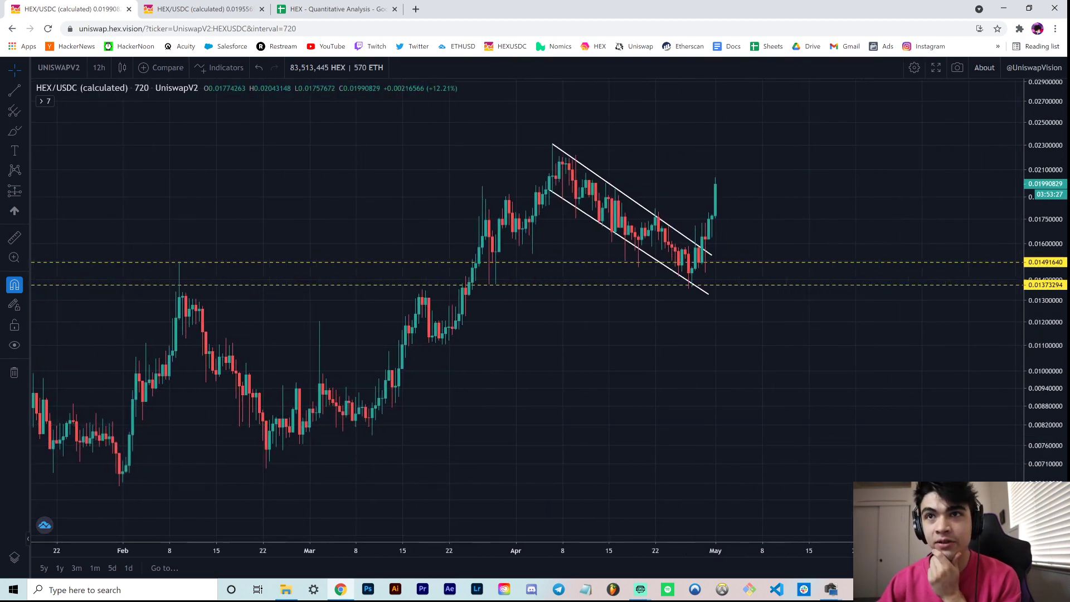
left_click_drag(955, 365, 823, 430)
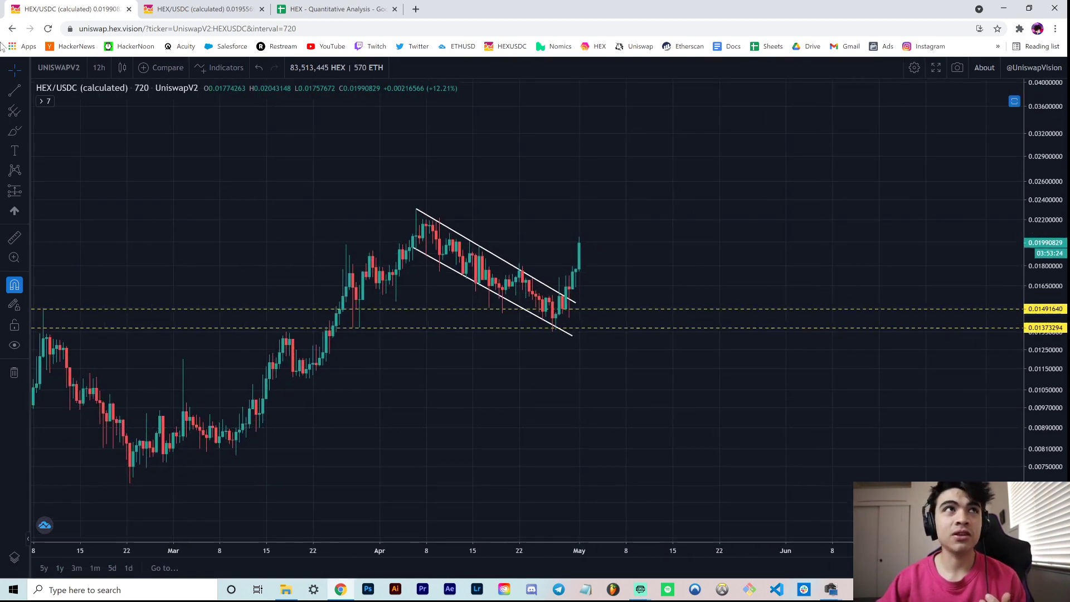
Step: Draw a trend line from the 10 Mar low to the 6 Apr high with Extend right turned off
left_click(14, 95)
left_click(62, 90)
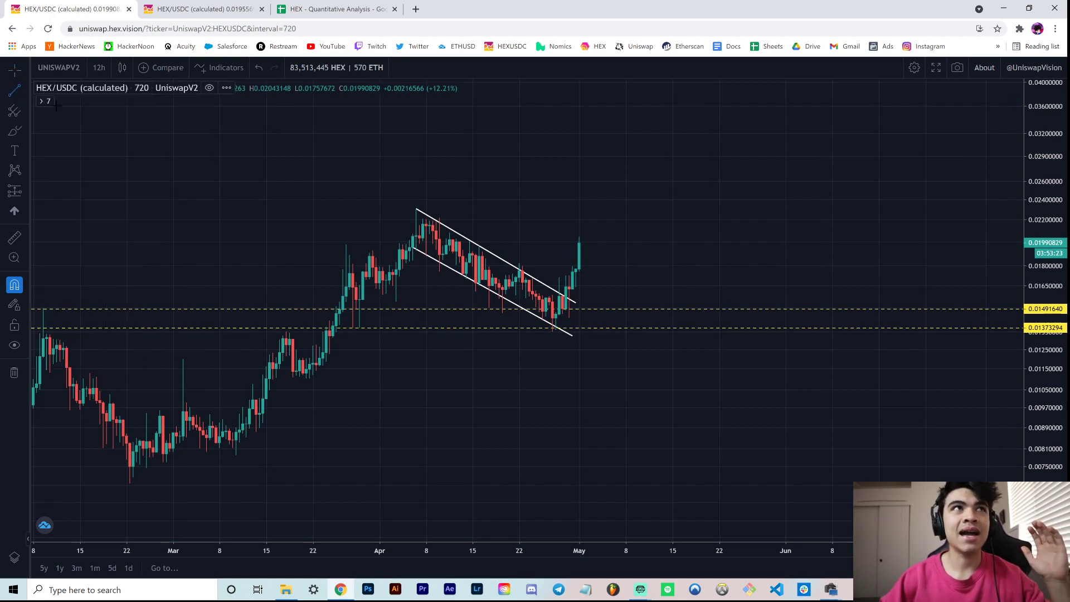
left_click(236, 454)
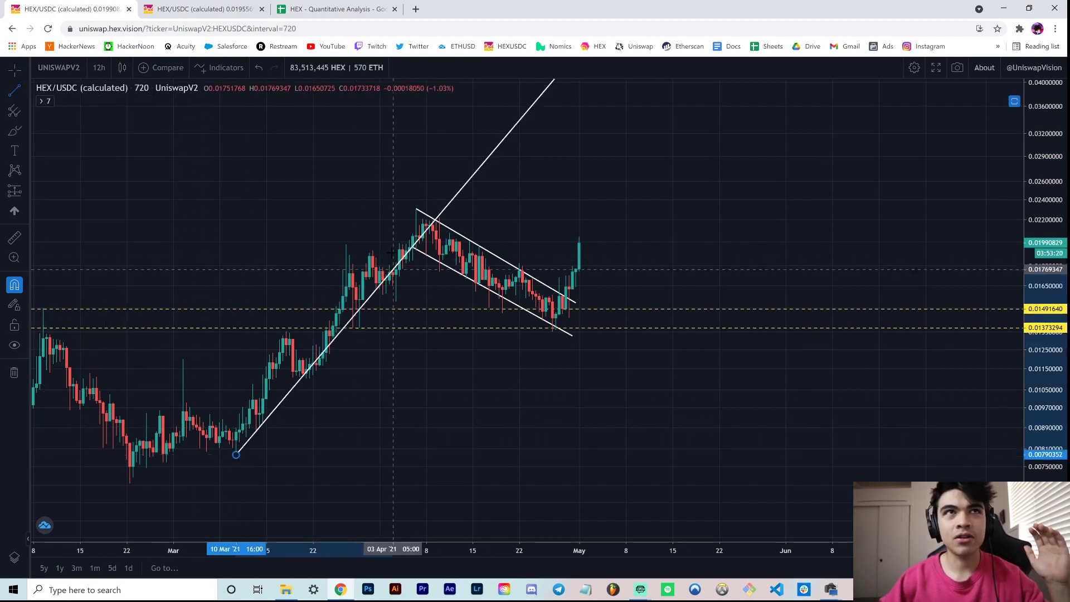
left_click(417, 208)
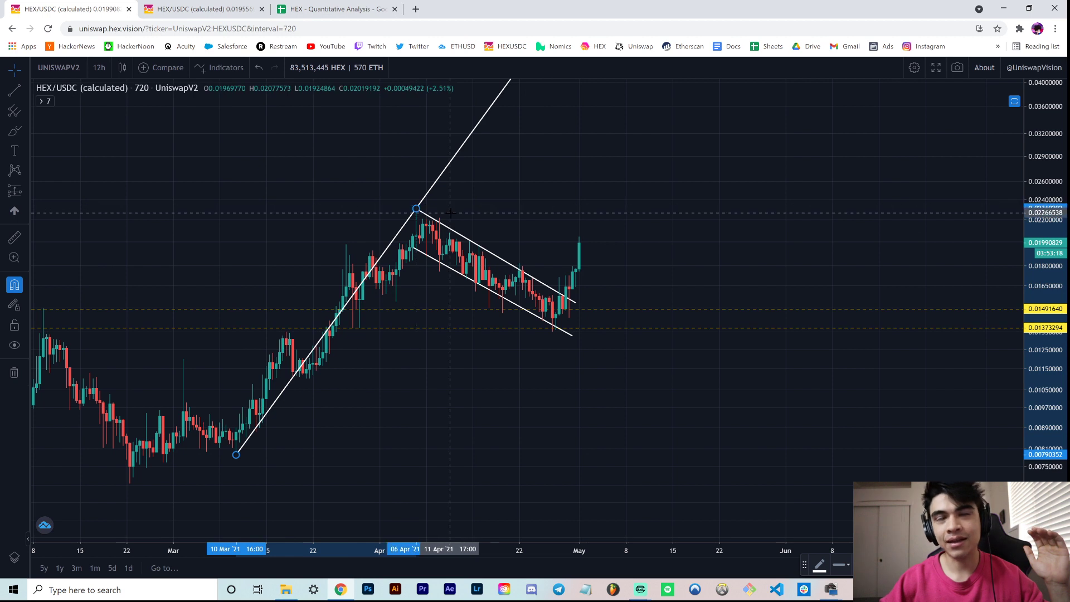
double_click(418, 210)
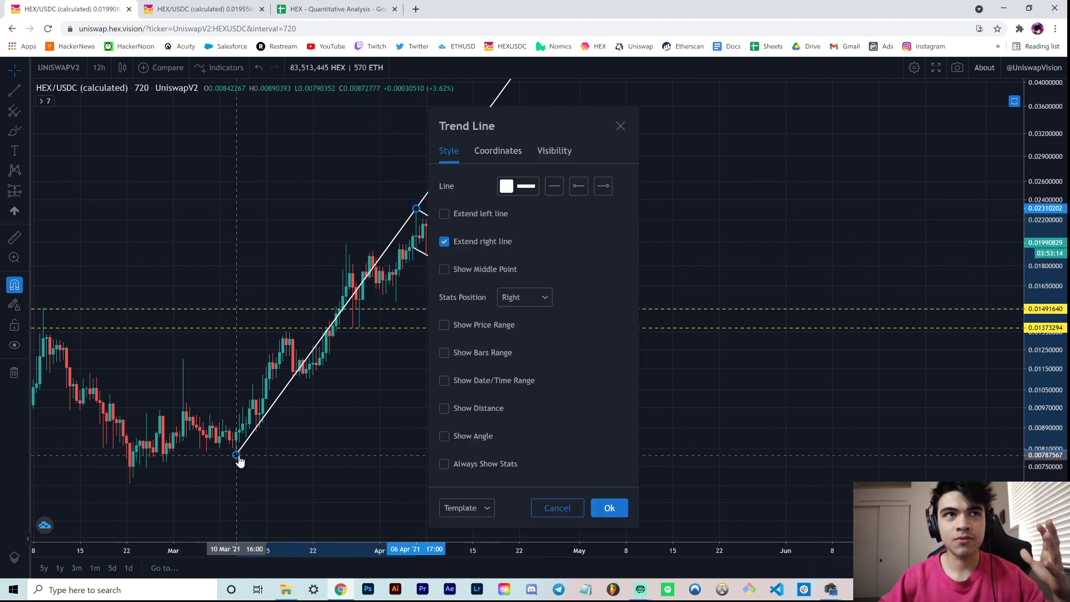
left_click(594, 510)
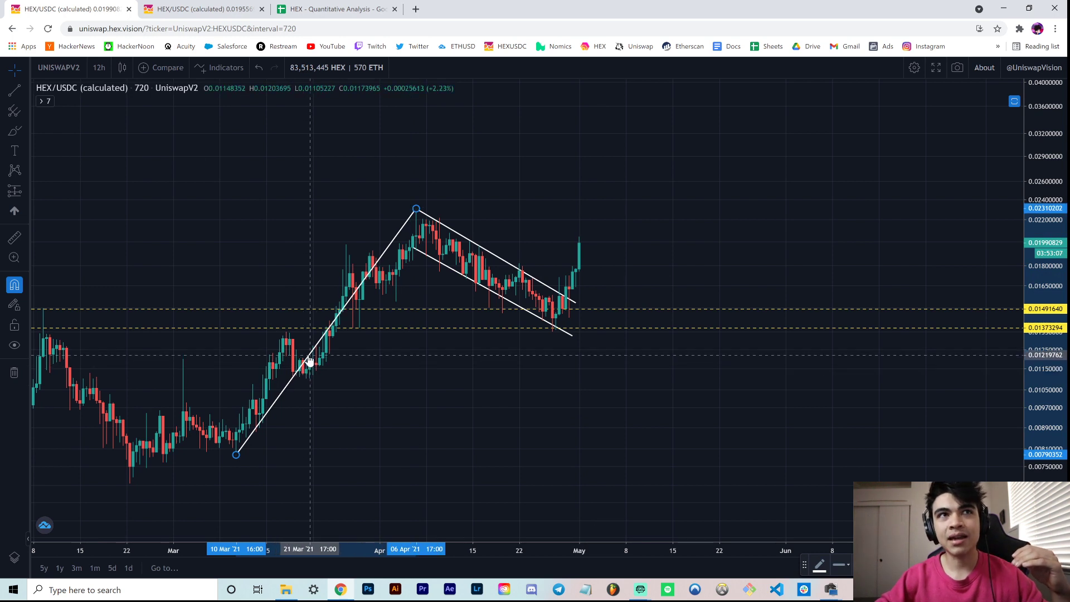
Step: Move the trend line to start at the late-April channel breakout, projecting to about 0.031 by mid-May
left_click_drag(309, 360, 606, 265)
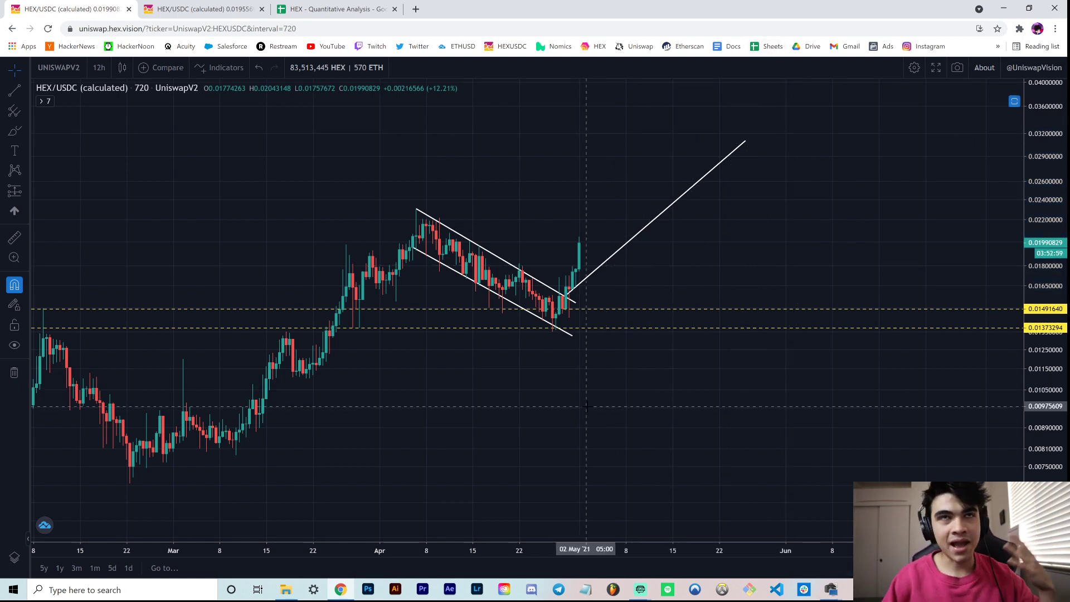
left_click_drag(660, 382, 685, 420)
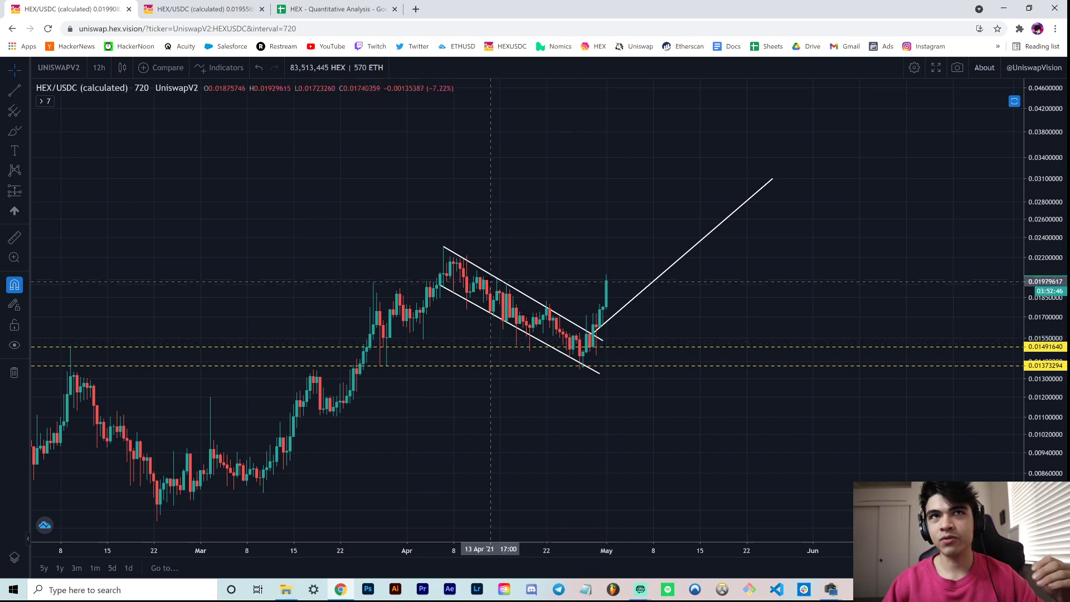
left_click_drag(587, 389, 652, 362)
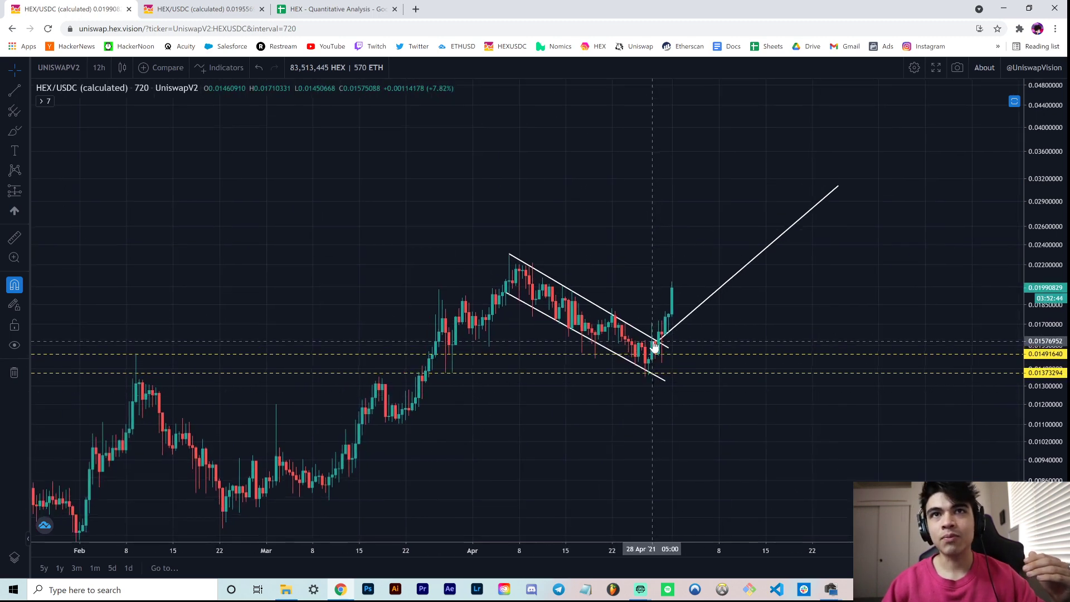
left_click_drag(625, 265, 630, 245)
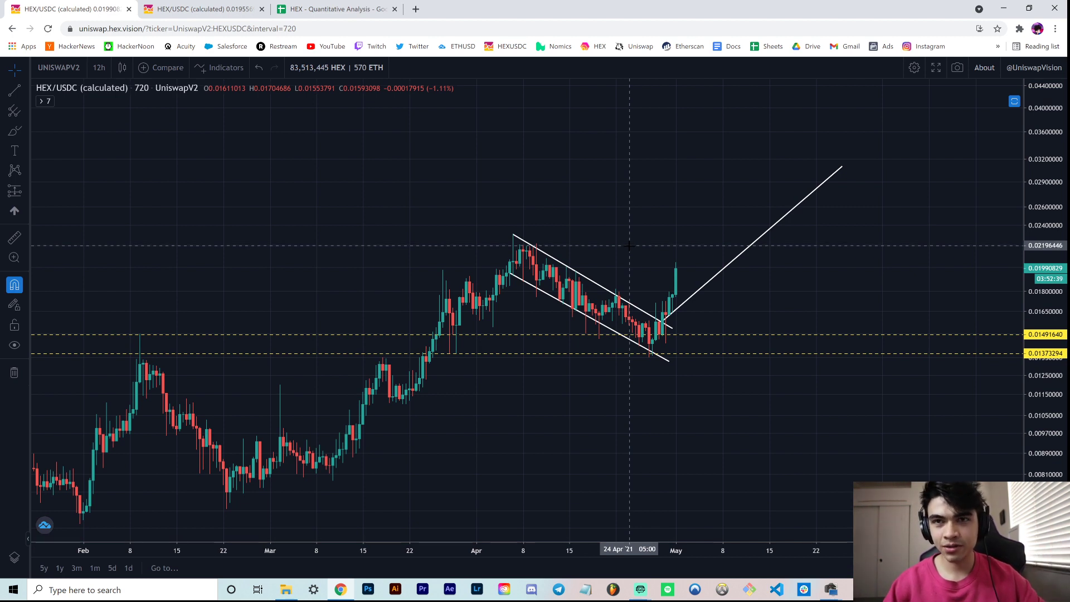
left_click_drag(663, 306, 659, 300)
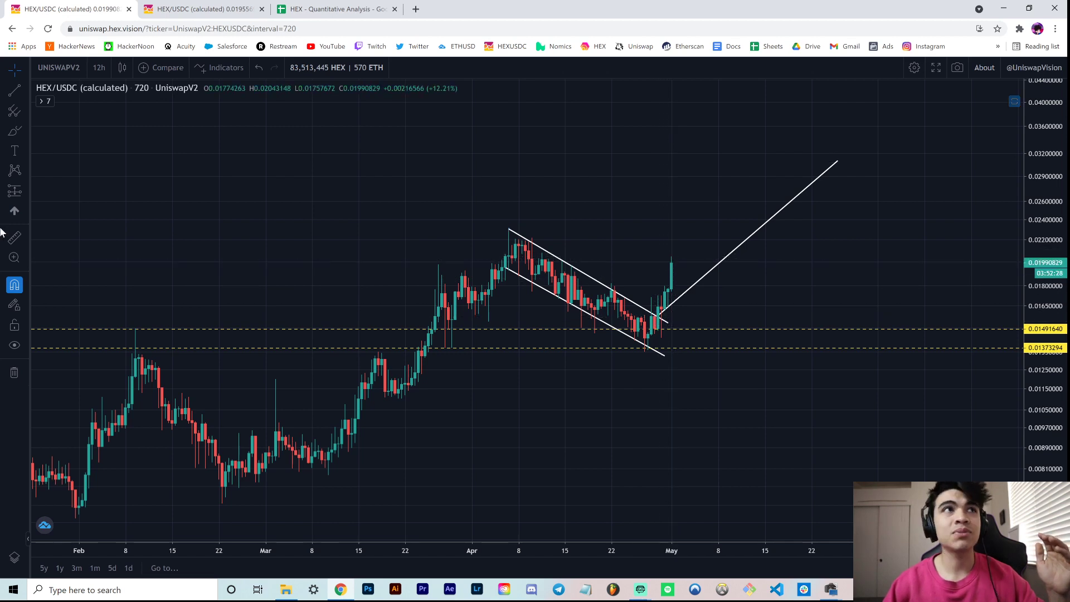
left_click(14, 191)
left_click(90, 302)
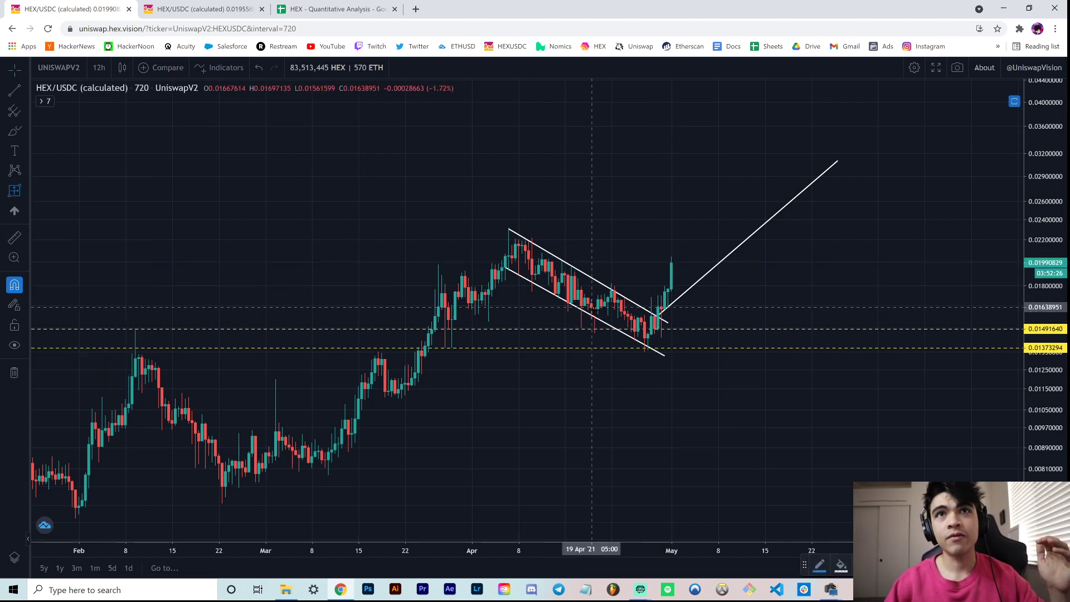
left_click(644, 350)
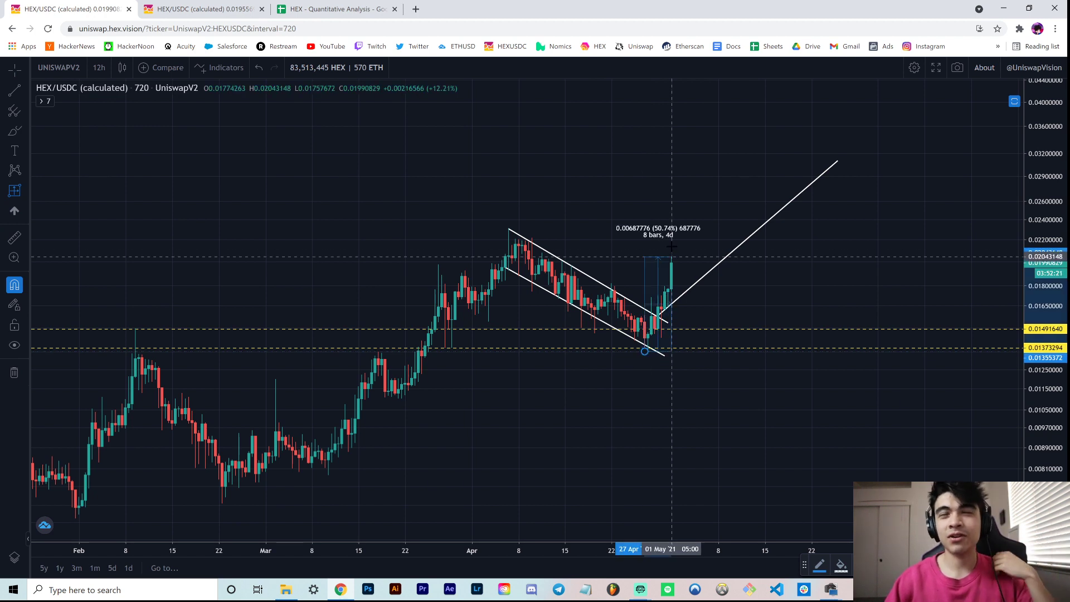
key("Escape")
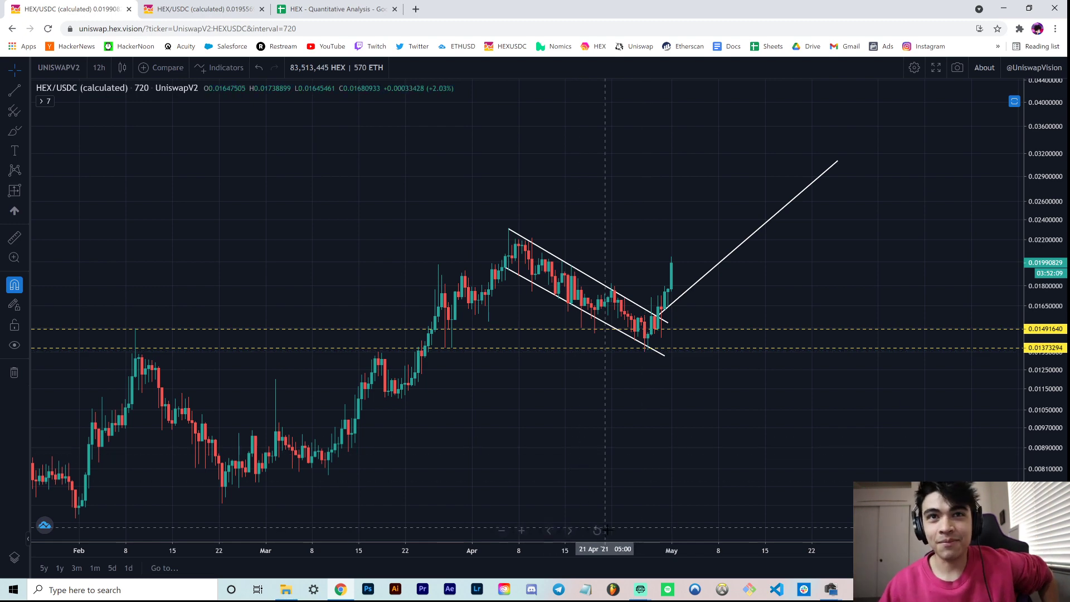
Step: Bring the projected rising trend line into view on the 12h chart and delete it
scroll(690, 529, "down", 2)
left_click_drag(690, 529, 733, 353)
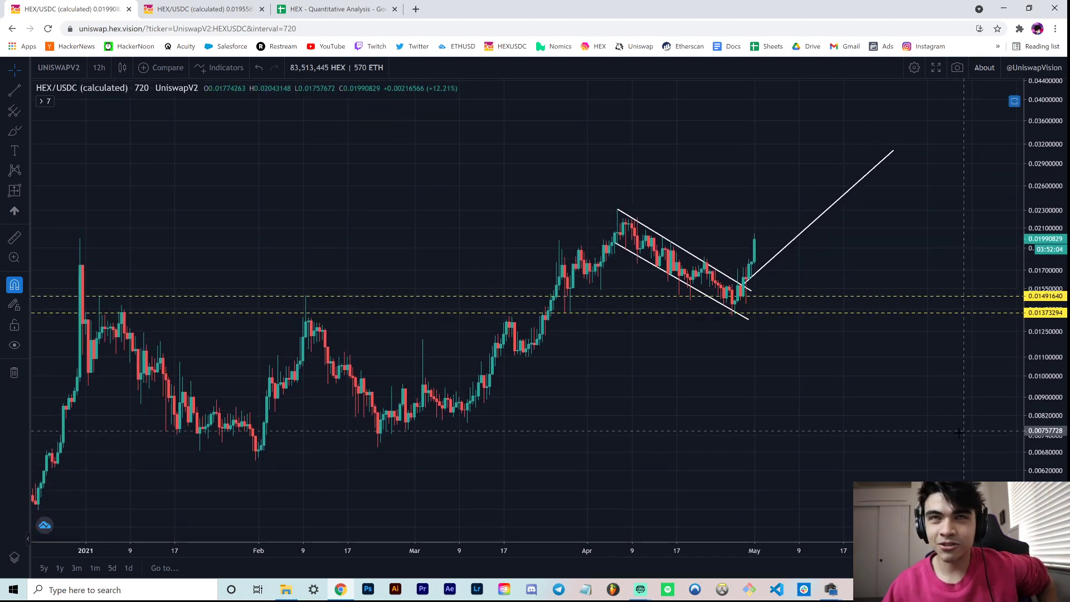
left_click_drag(886, 432, 924, 479)
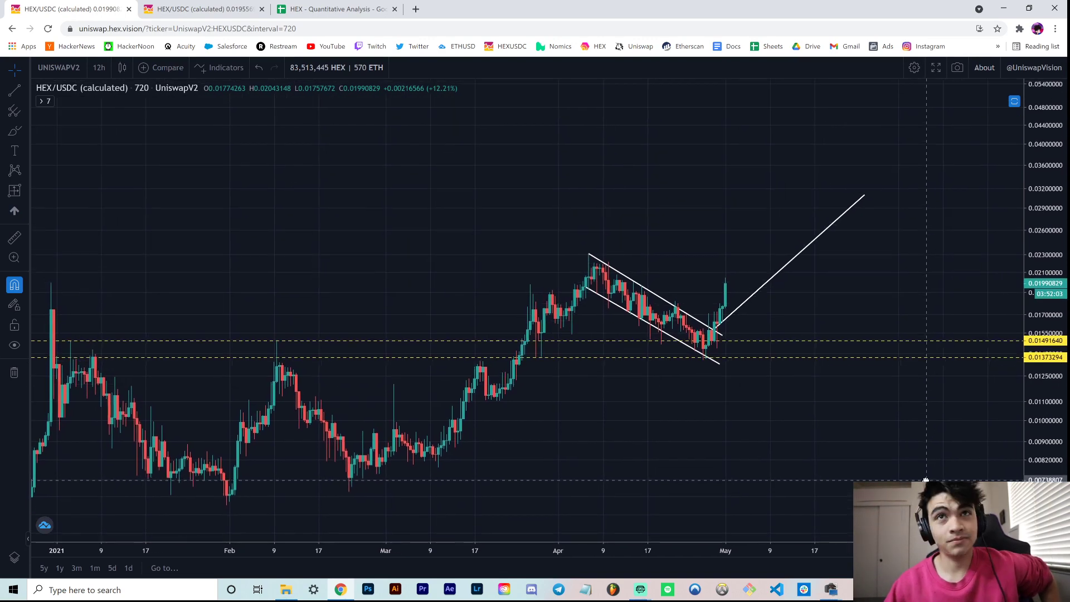
left_click_drag(691, 334, 666, 334)
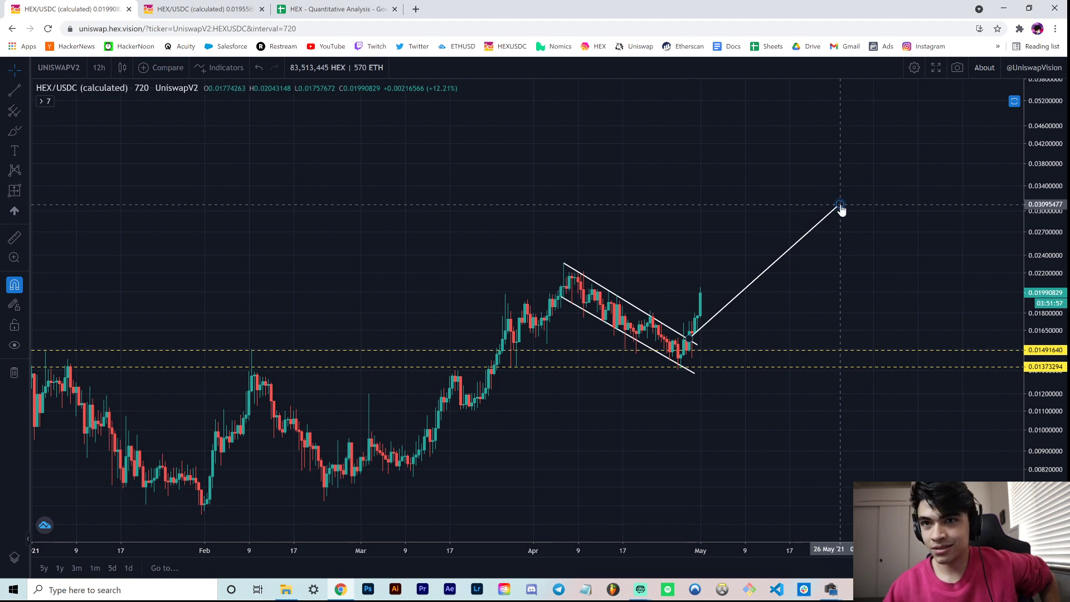
left_click_drag(710, 258, 698, 252)
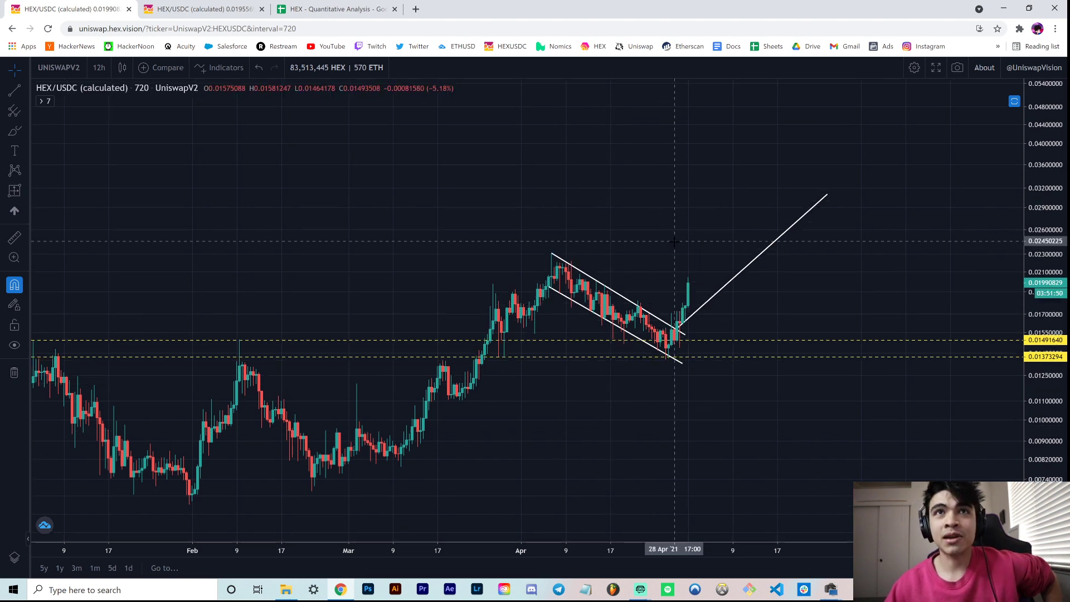
left_click_drag(674, 241, 680, 234)
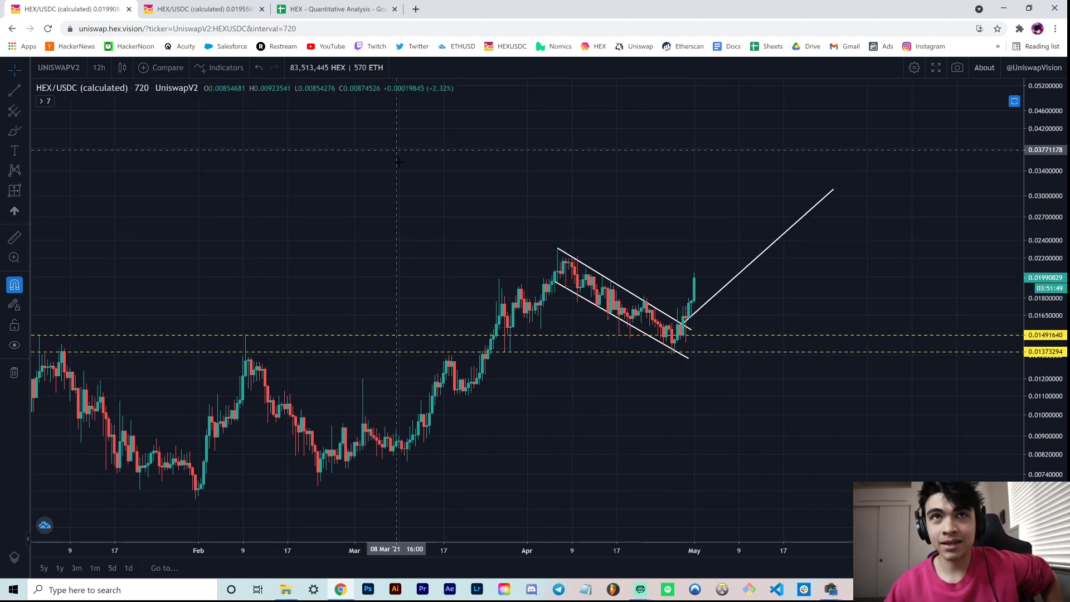
left_click_drag(406, 232, 405, 216)
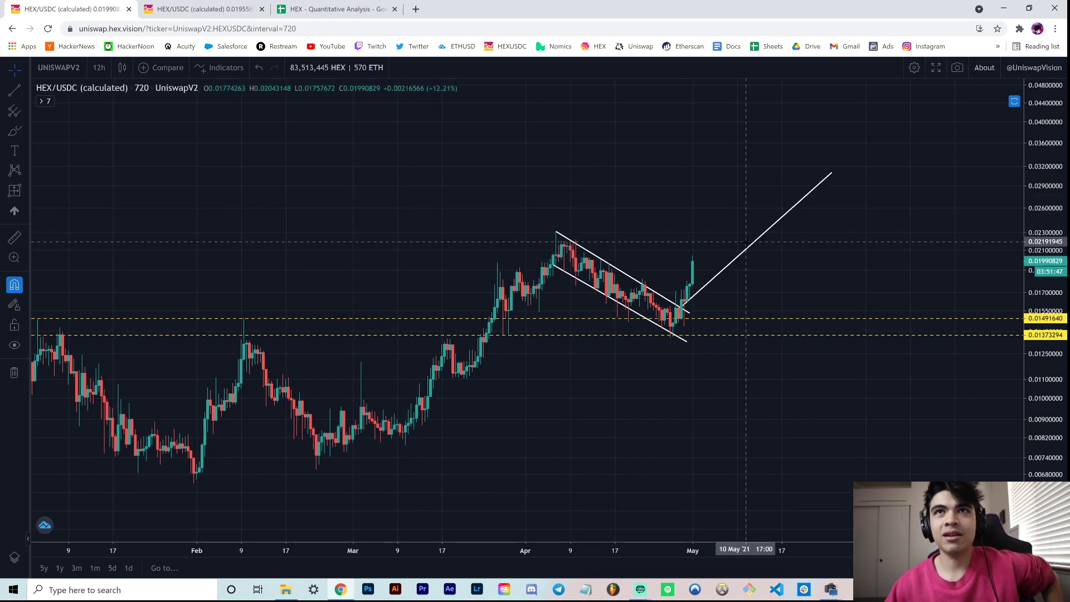
left_click(752, 247)
key("Delete")
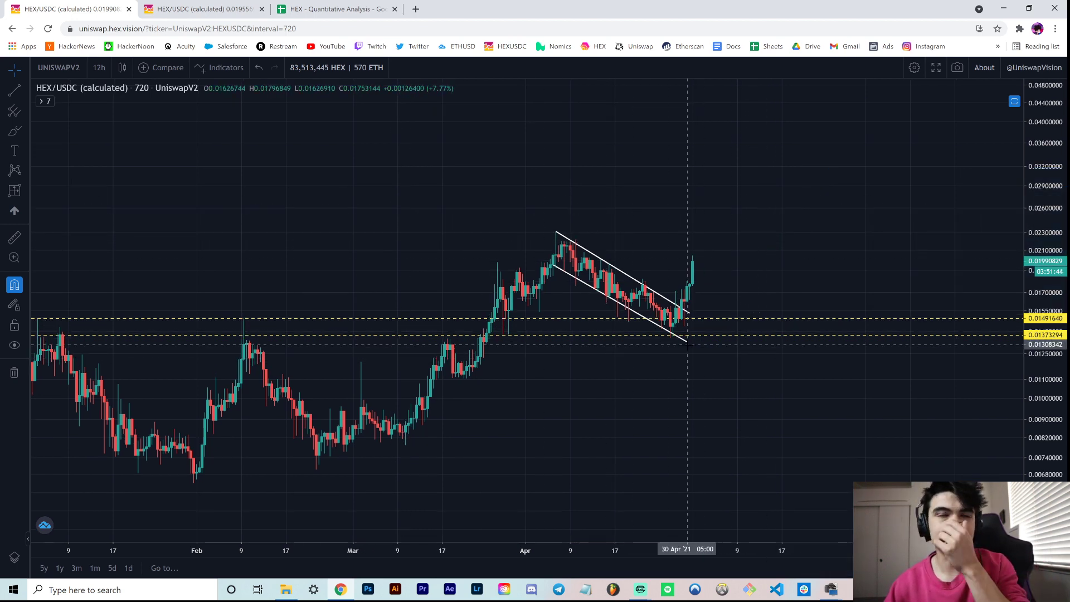
Step: Open the HEX - Quantitative Analysis spreadsheet, move its tab to second, and go to the Exponential Fit sheet
left_click(352, 6)
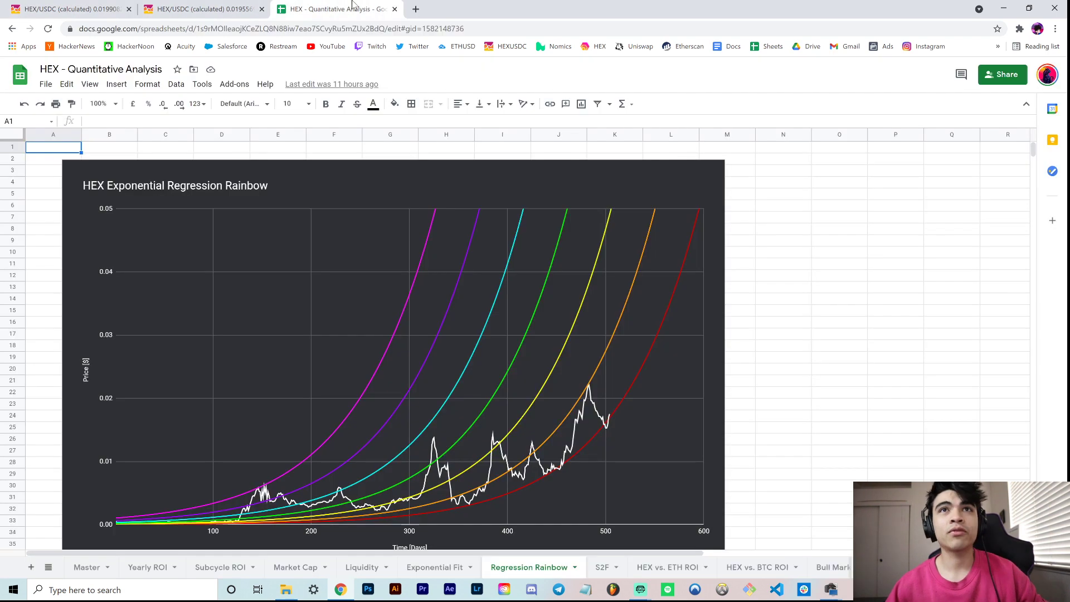
left_click_drag(352, 7, 212, 7)
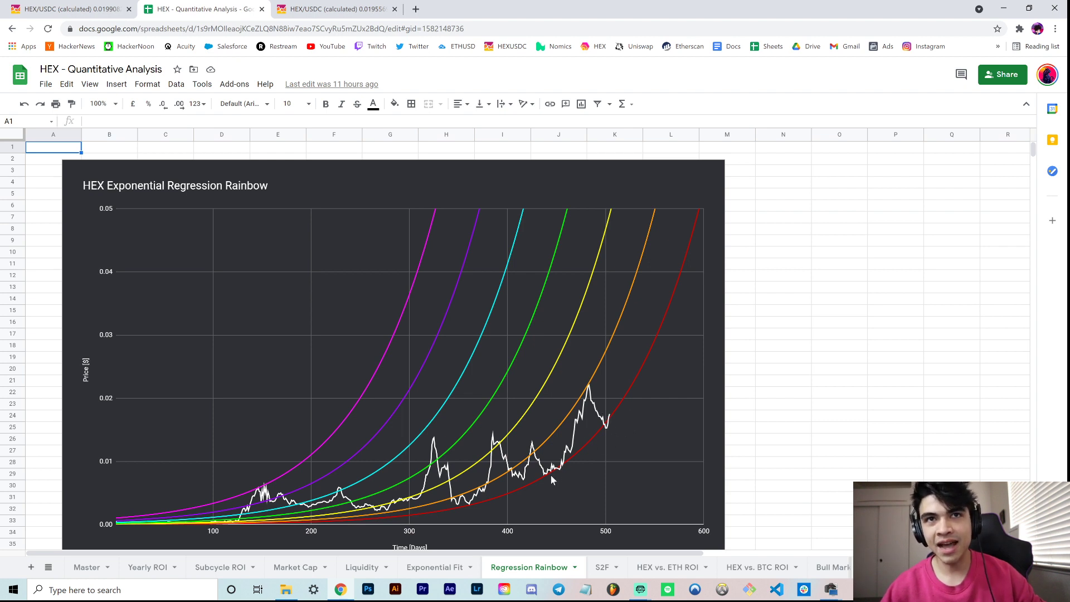
left_click(448, 566)
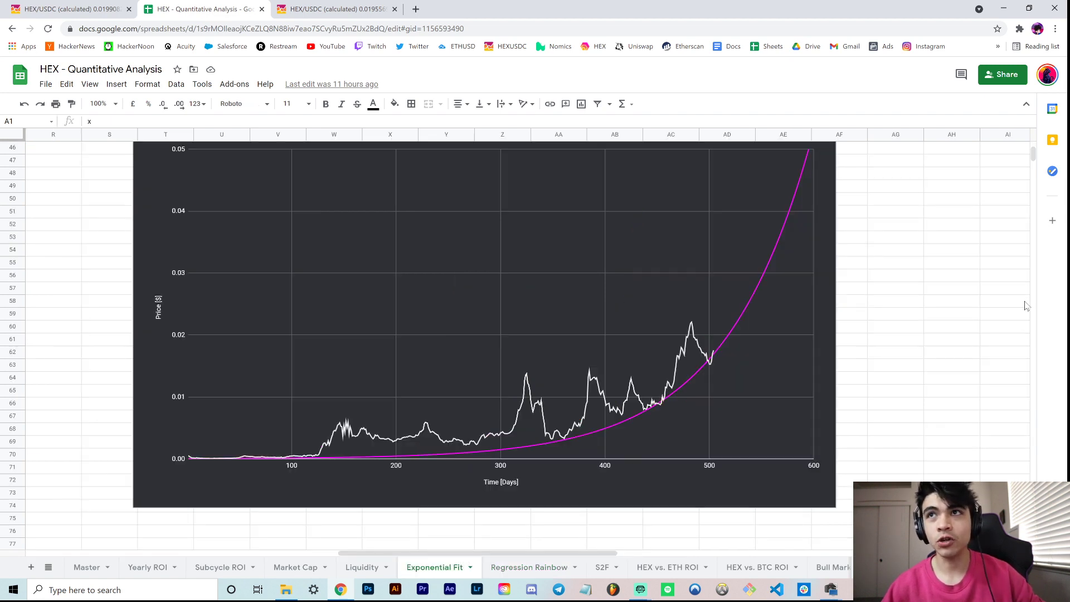
scroll(1034, 152, "up", 1)
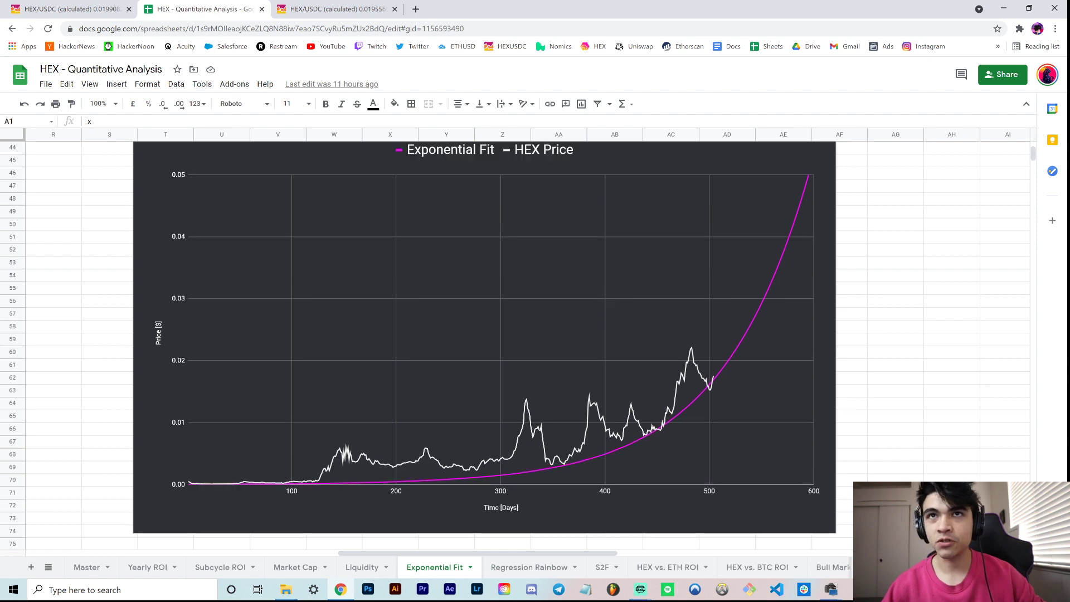
scroll(485, 334, "down", 10)
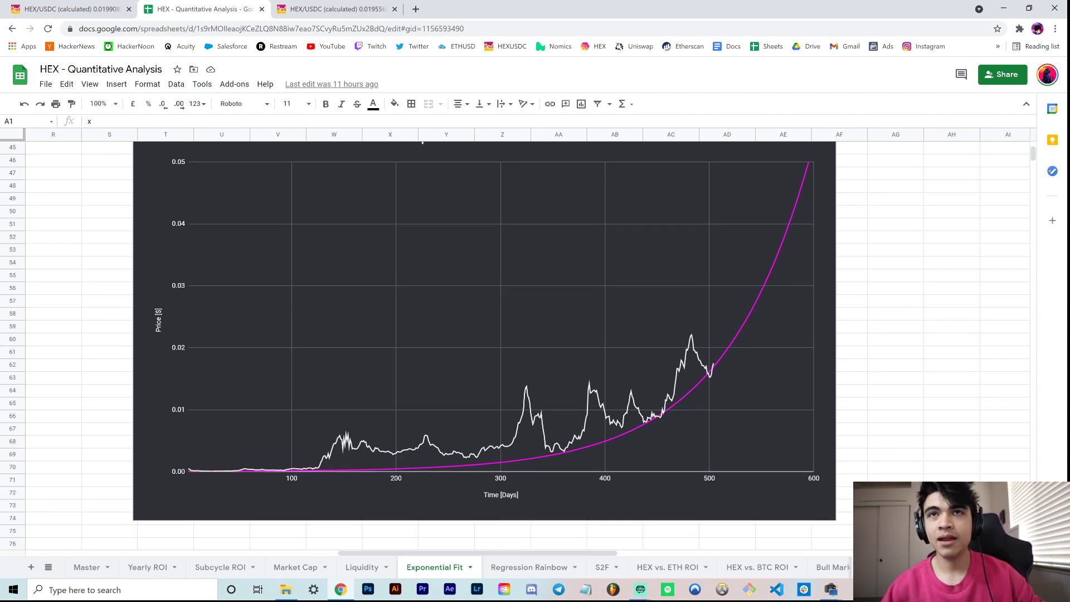
scroll(485, 345, "down", 9)
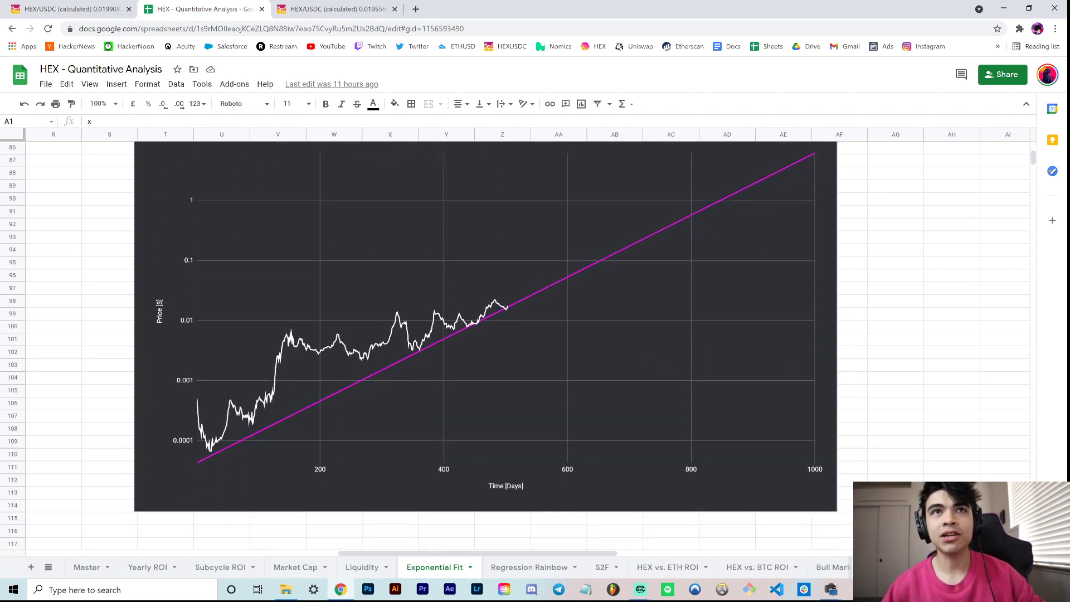
scroll(485, 345, "down", 1)
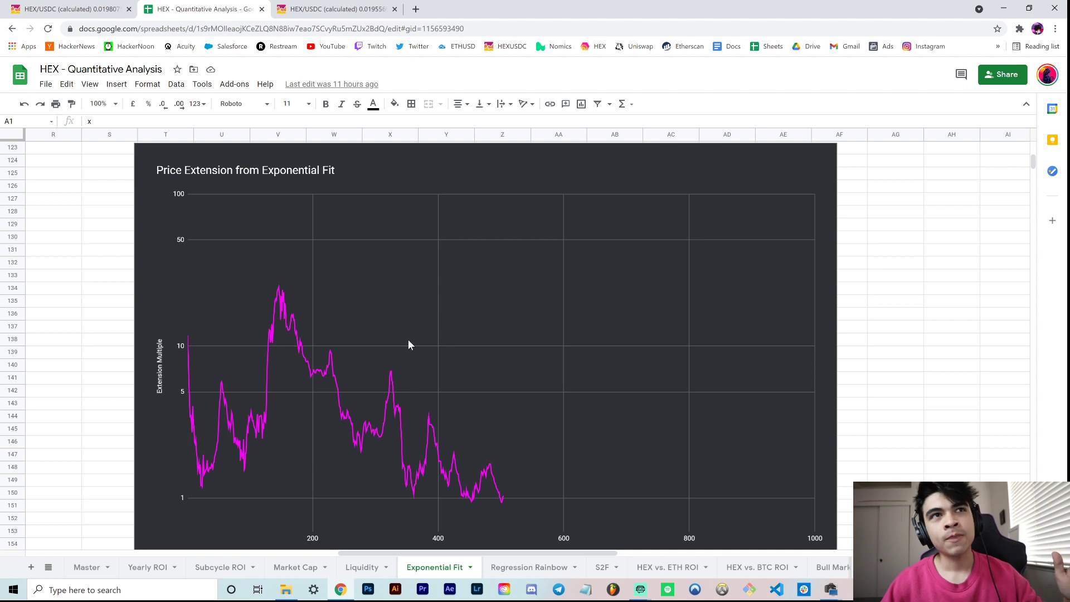
scroll(301, 289, "left", 2)
Step: Select and examine the Price Extension from Exponential Fit chart, now down to about 1
left_click(281, 287)
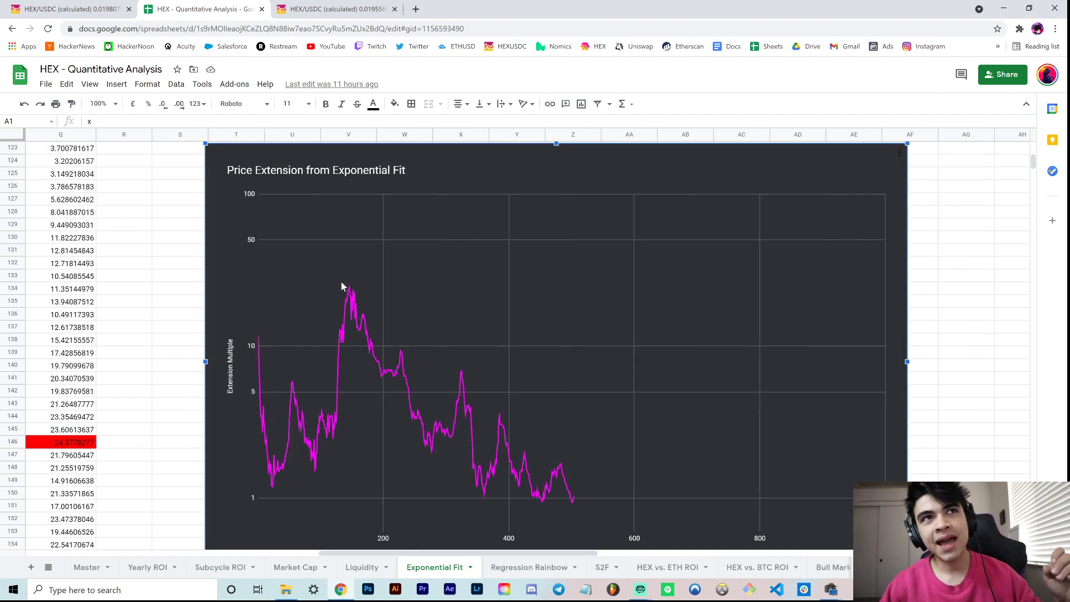
mouse_move(350, 289)
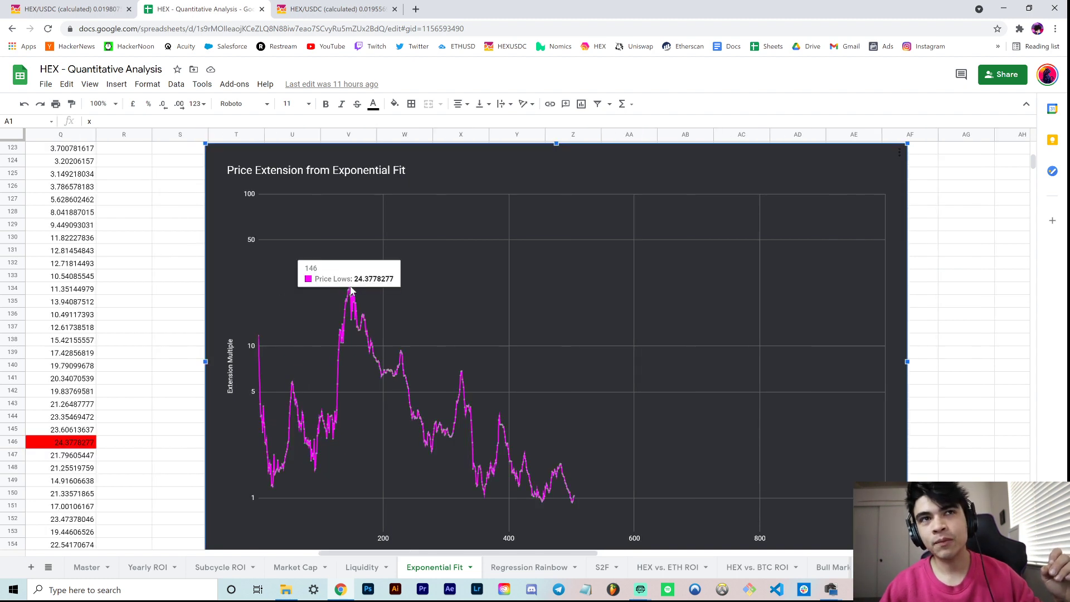
mouse_move(403, 355)
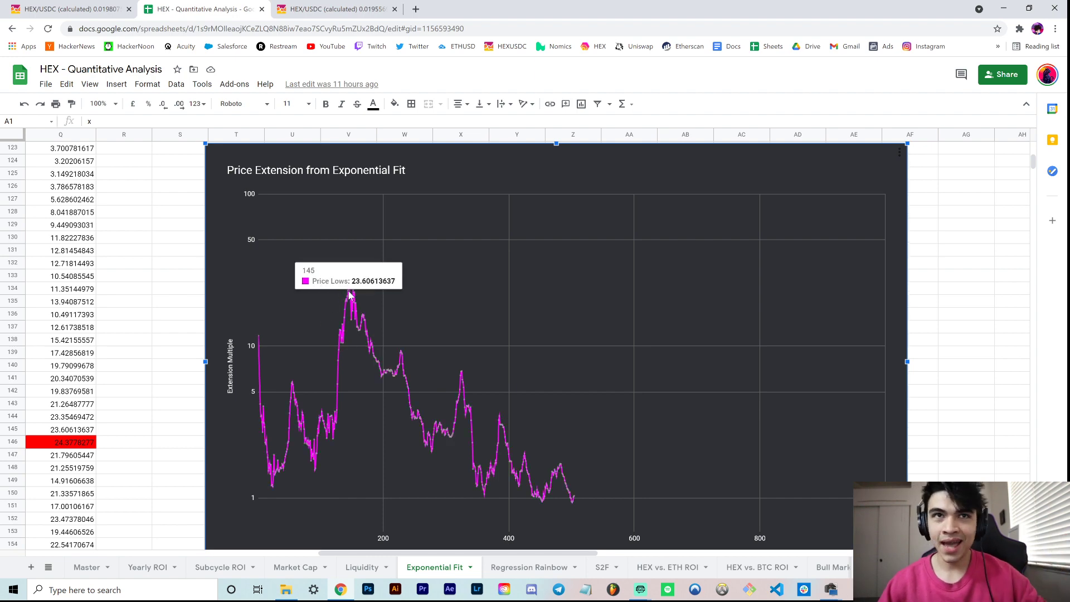
scroll(482, 377, "up", 15)
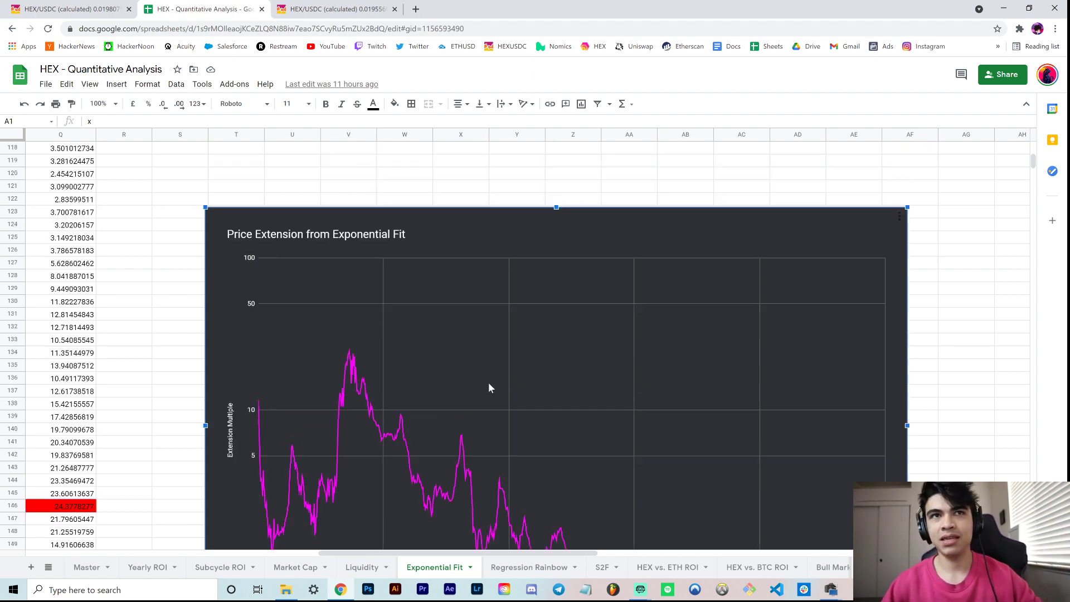
scroll(654, 390, "down", 6)
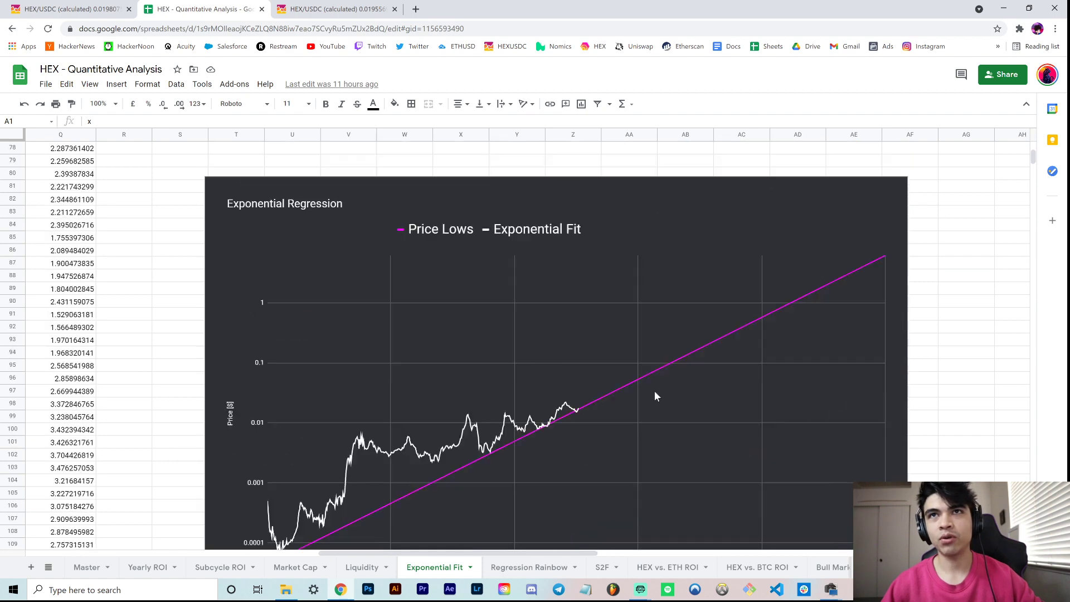
scroll(654, 390, "down", 5)
scroll(529, 385, "up", 5)
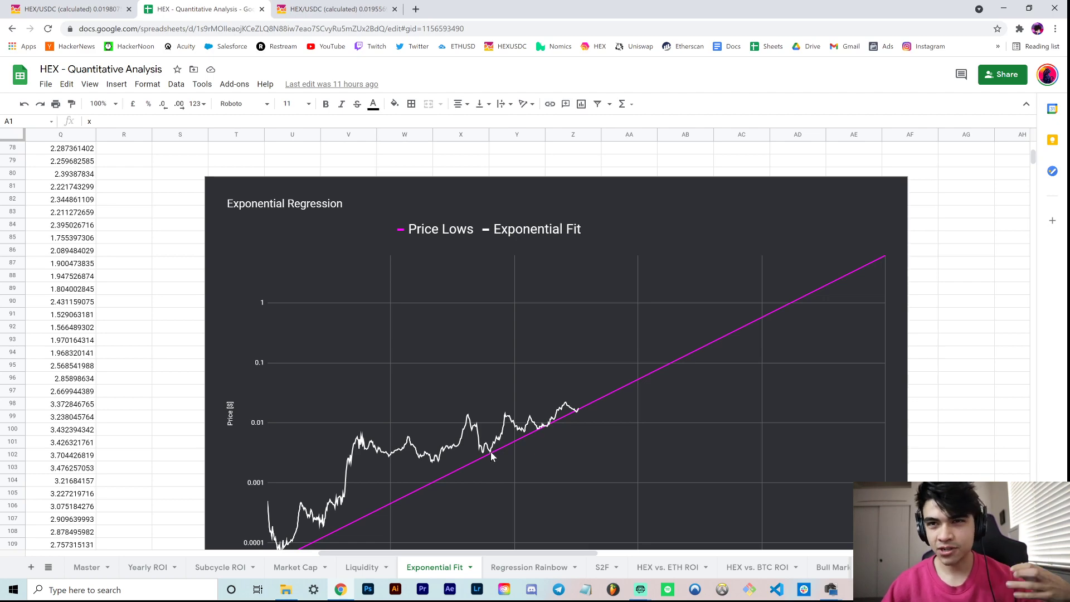
scroll(491, 454, "down", 10)
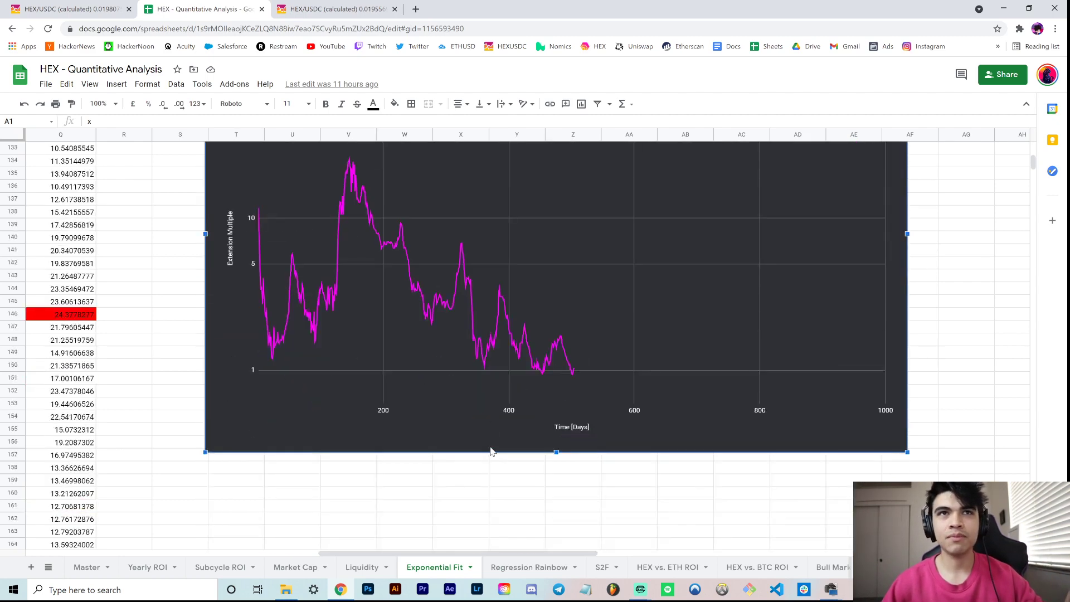
scroll(490, 448, "up", 2)
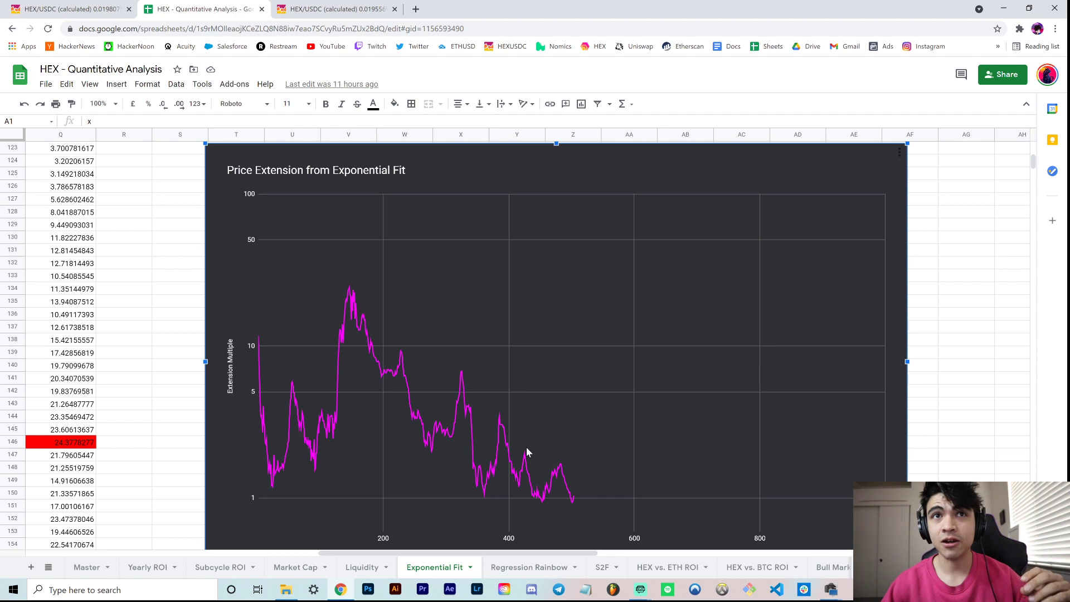
mouse_move(526, 457)
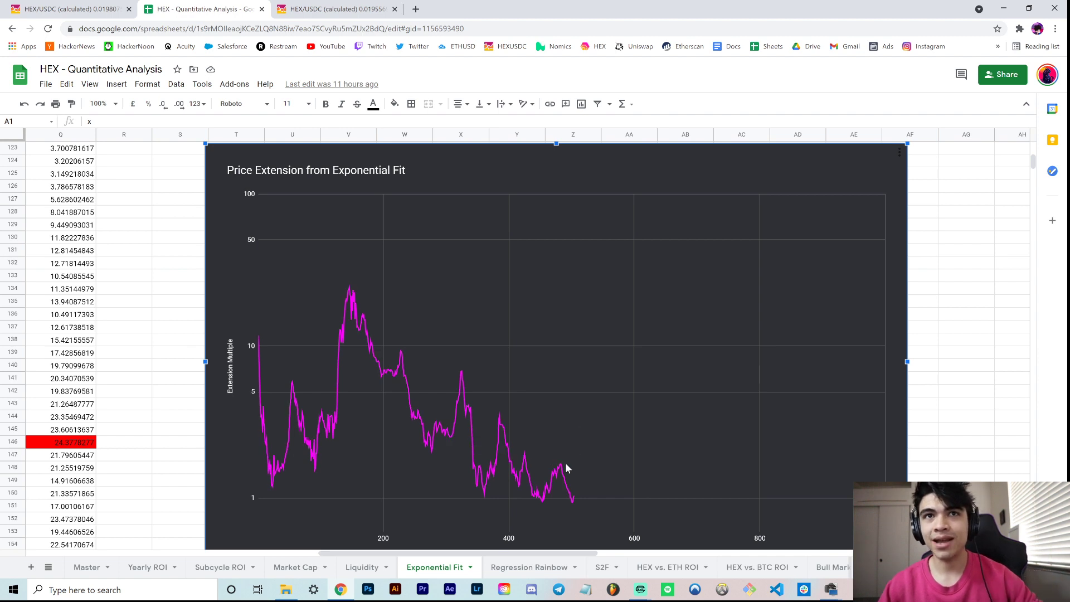
mouse_move(562, 468)
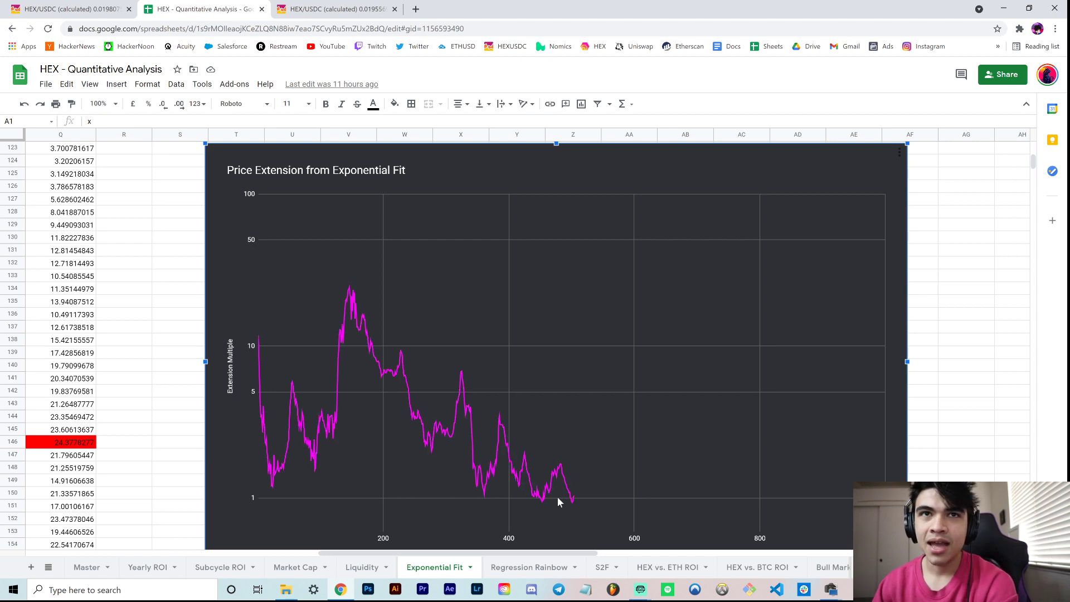
mouse_move(573, 506)
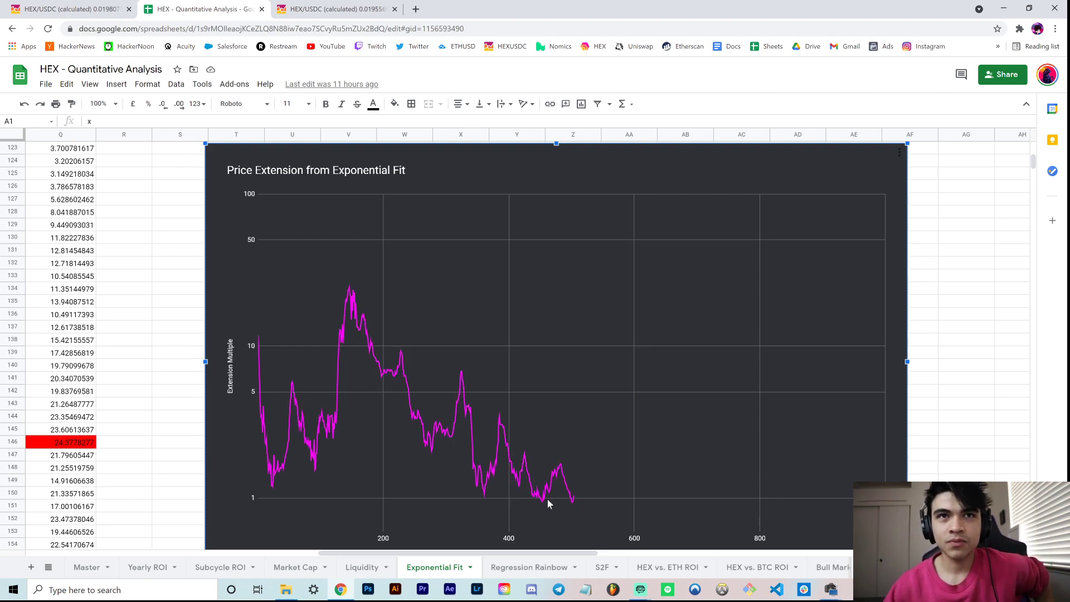
scroll(543, 499, "up", 20)
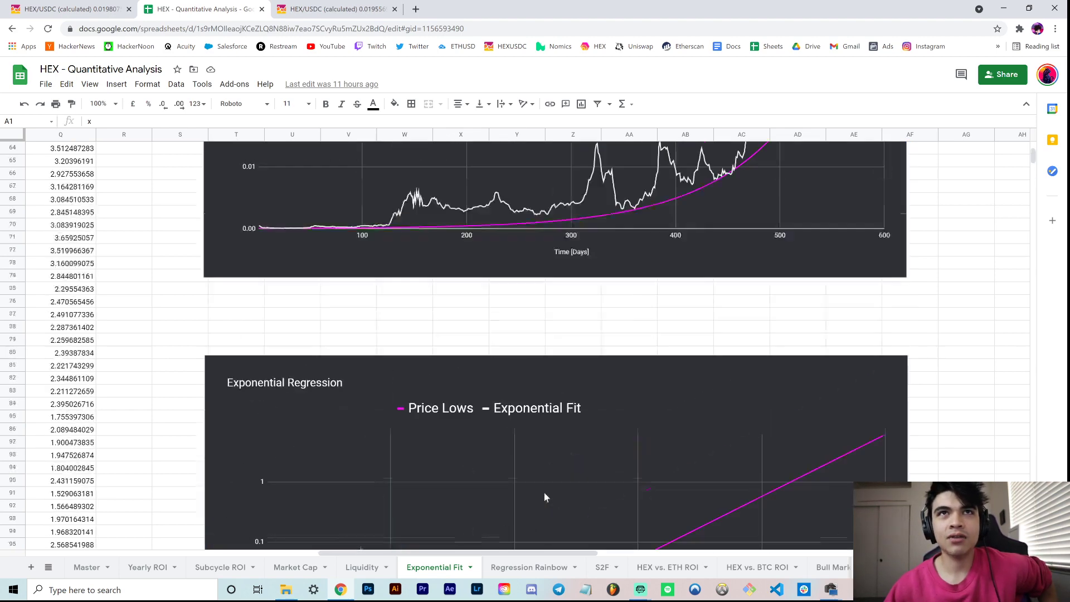
scroll(543, 492, "down", 8)
scroll(544, 495, "down", 3)
left_click(549, 349)
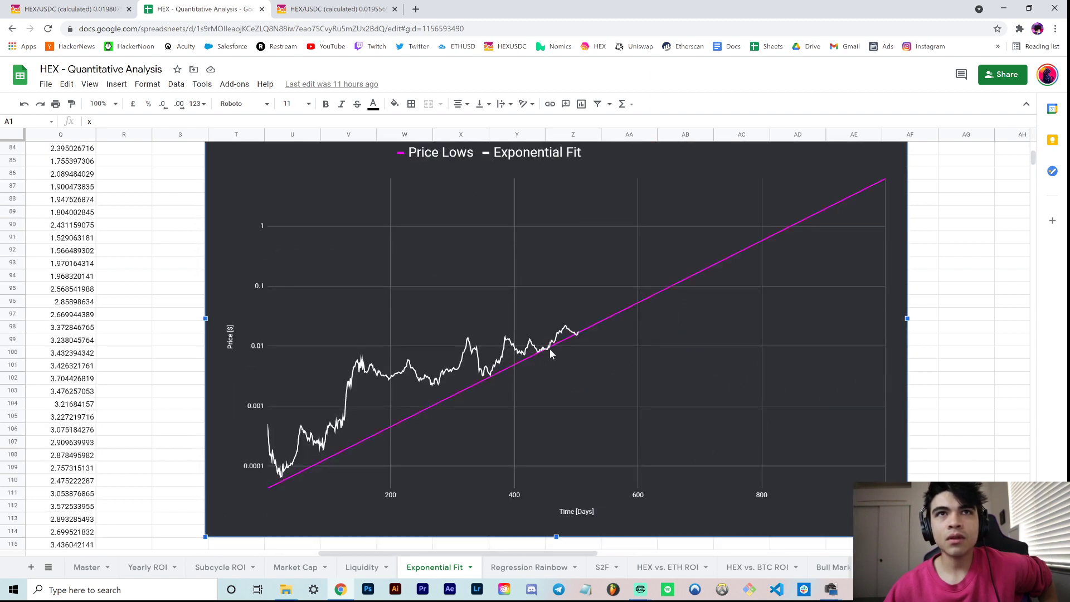
mouse_move(547, 347)
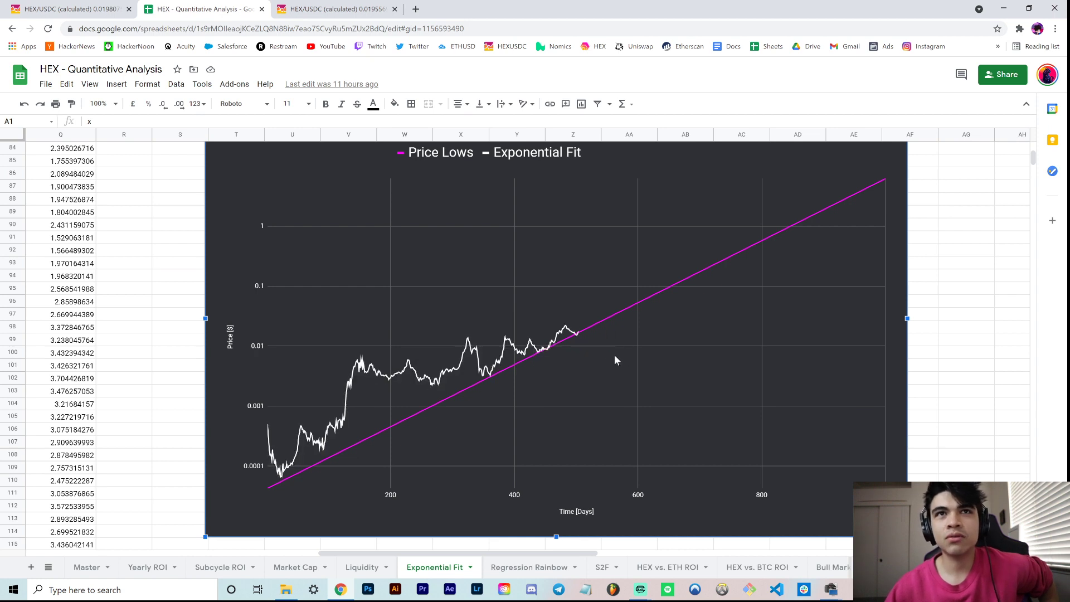
mouse_move(568, 330)
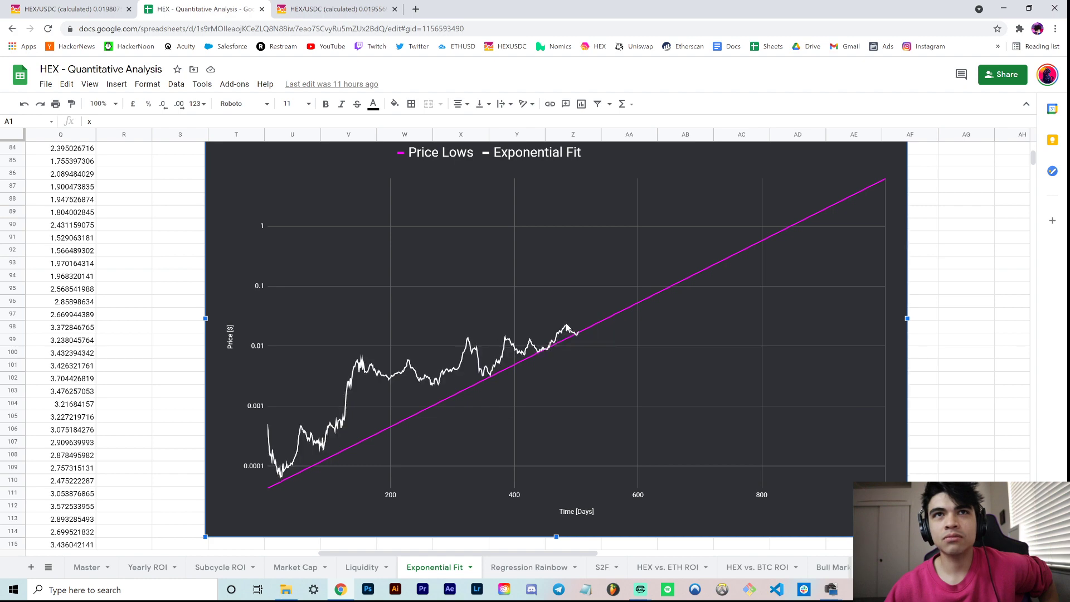
scroll(572, 359, "down", 8)
scroll(572, 365, "down", 2)
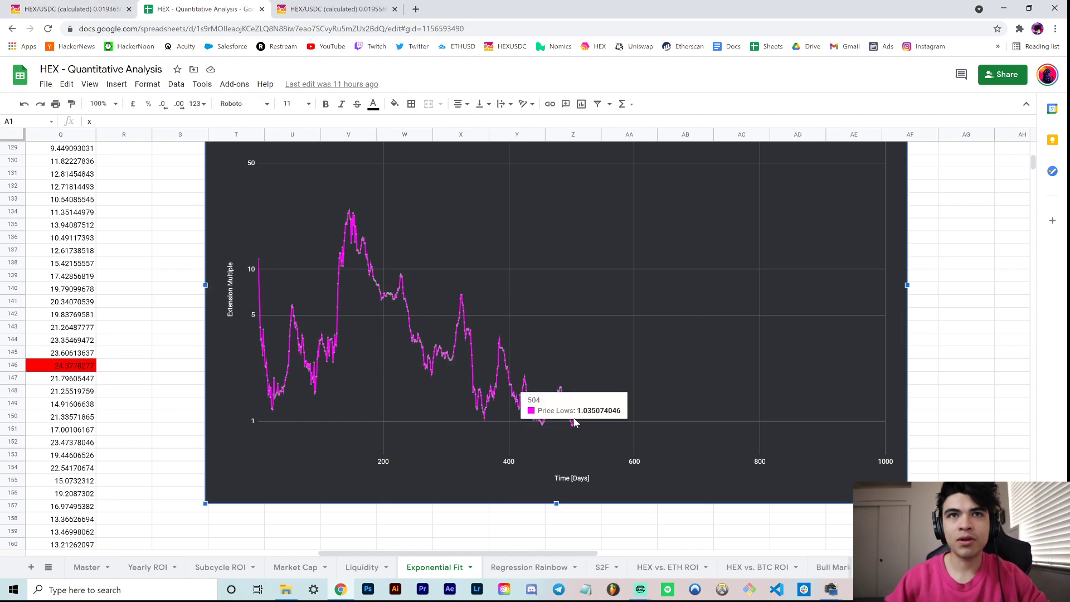
left_click(579, 398)
scroll(579, 398, "up", 15)
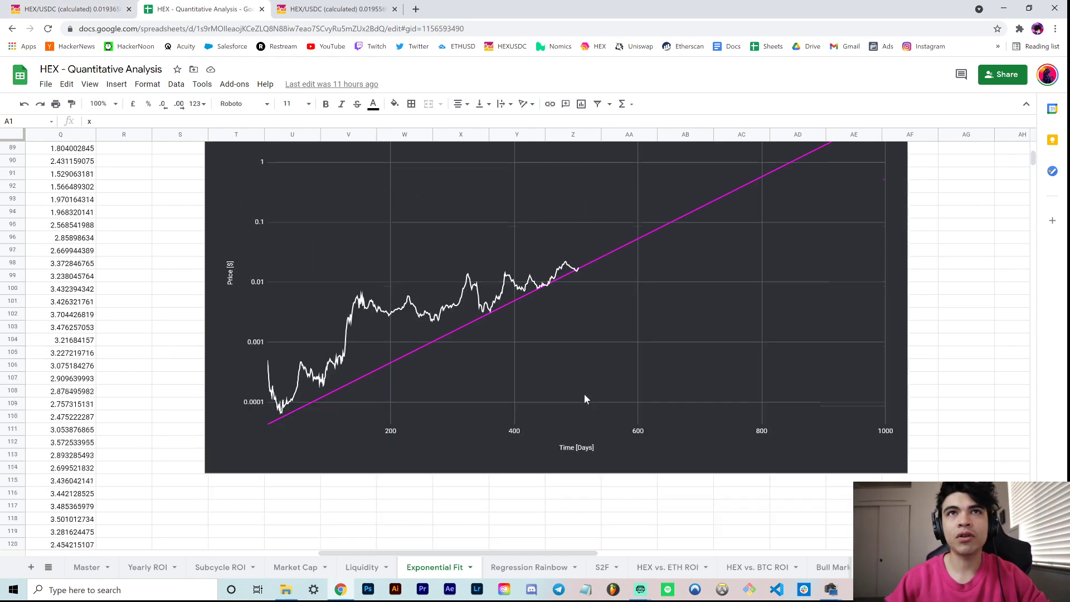
left_click(780, 318)
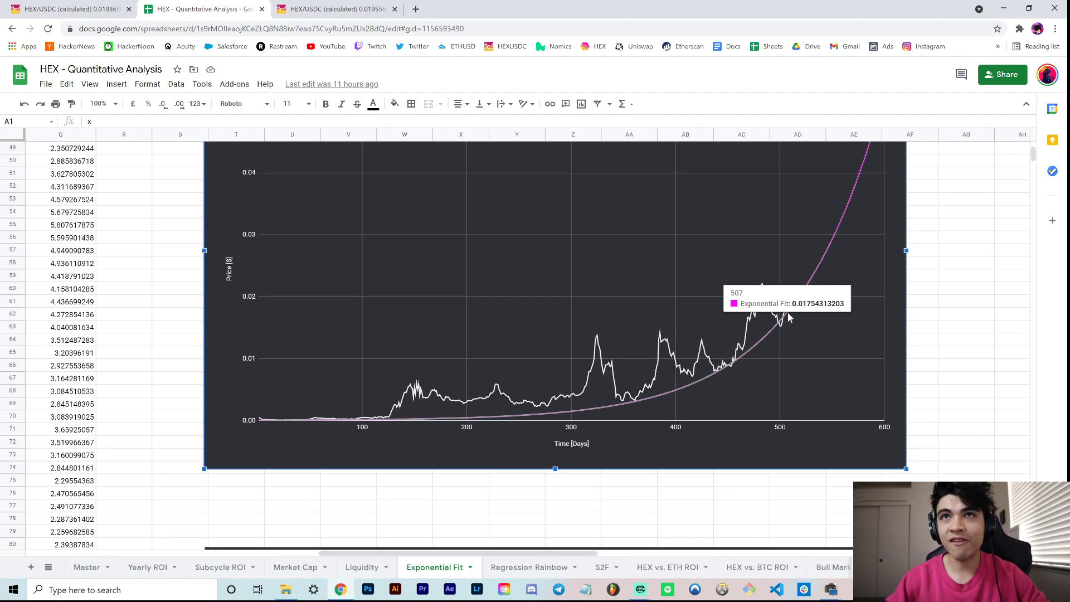
left_click(118, 5)
left_click(198, 8)
scroll(696, 268, "down", 10)
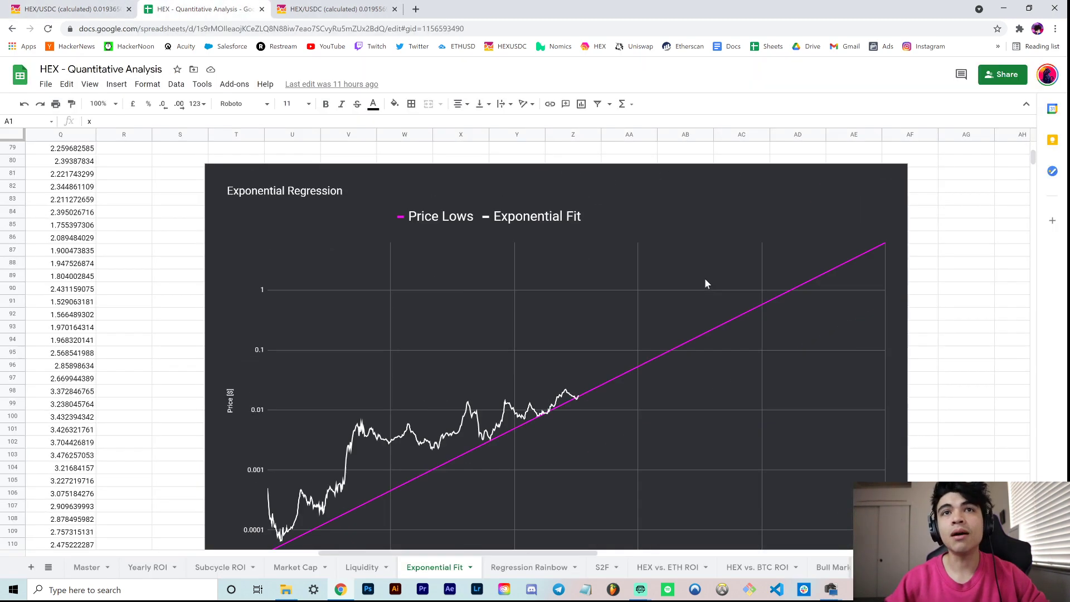
scroll(703, 284, "down", 15)
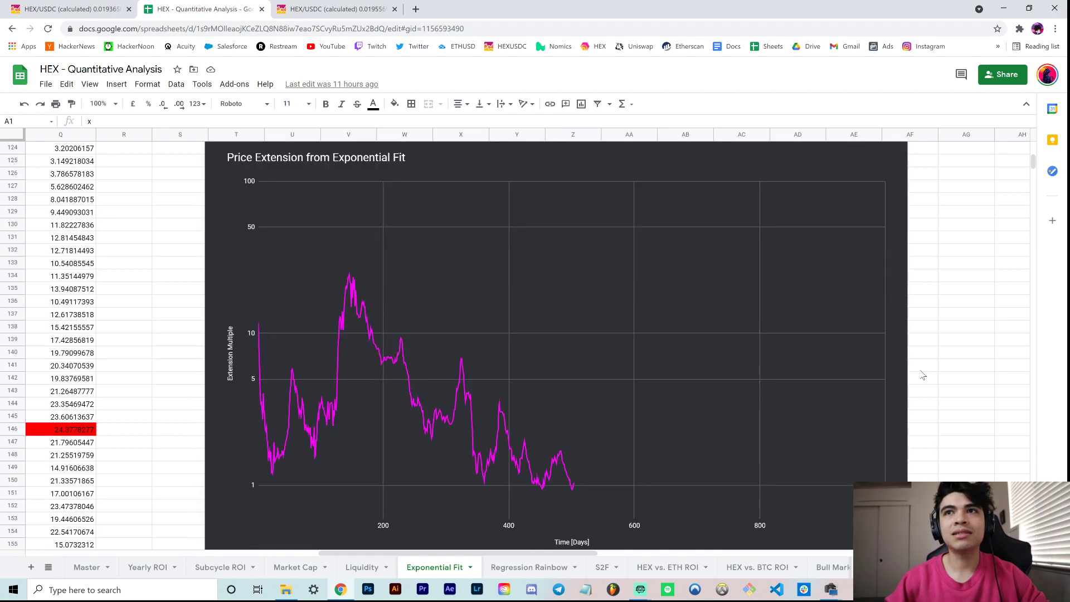
left_click(579, 477)
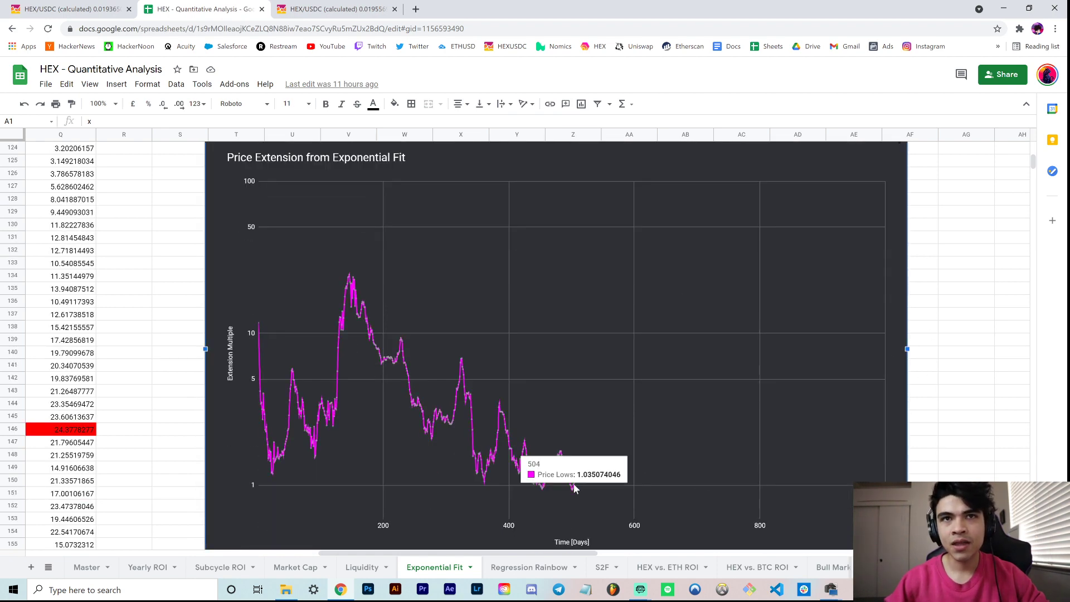
mouse_move(560, 456)
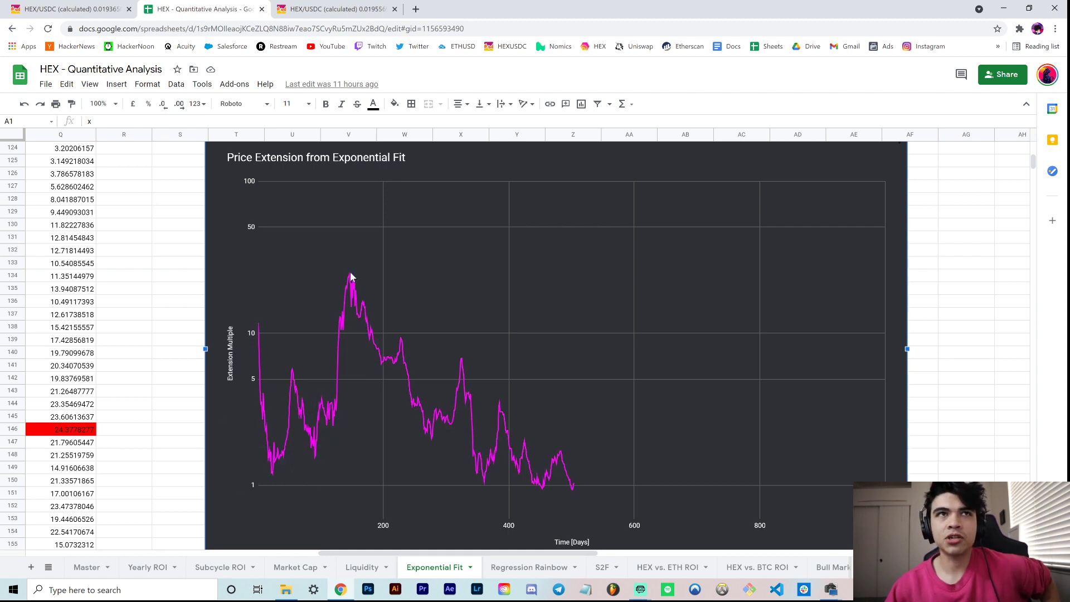
mouse_move(350, 279)
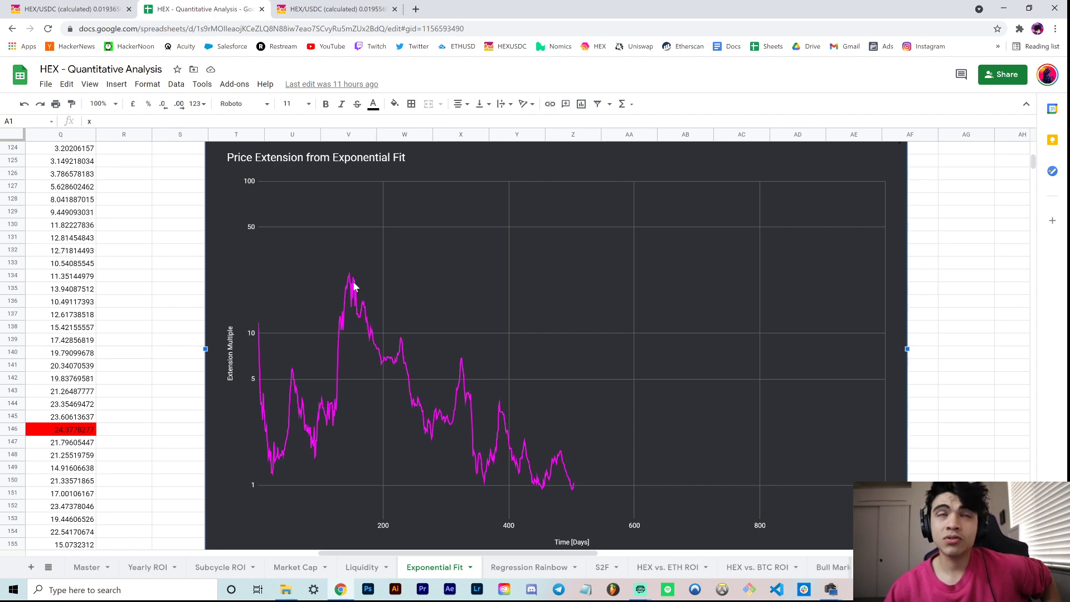
left_click(84, 9)
left_click(334, 8)
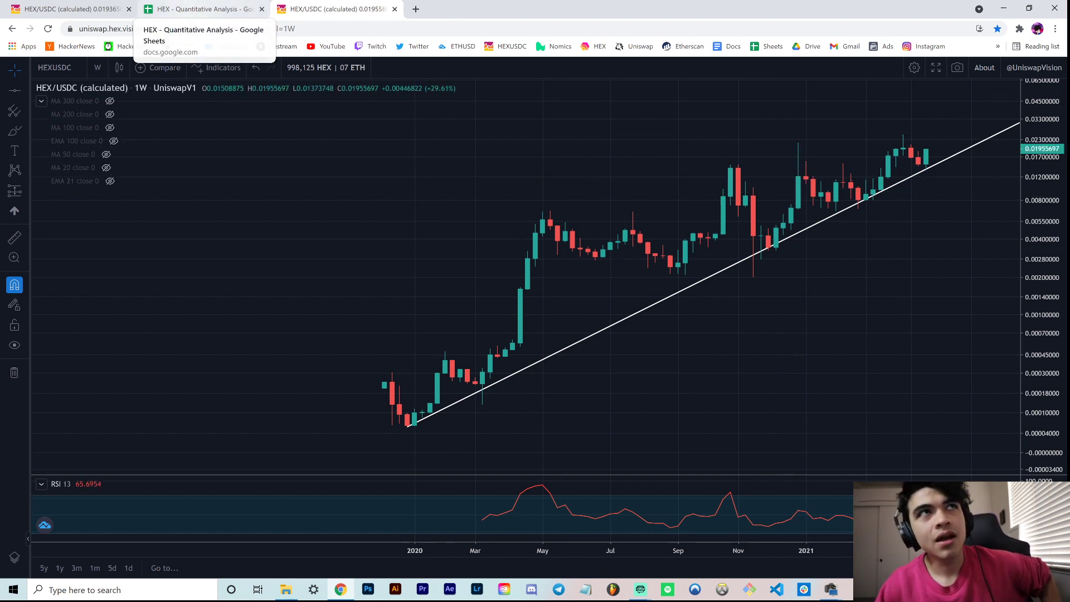
left_click(199, 6)
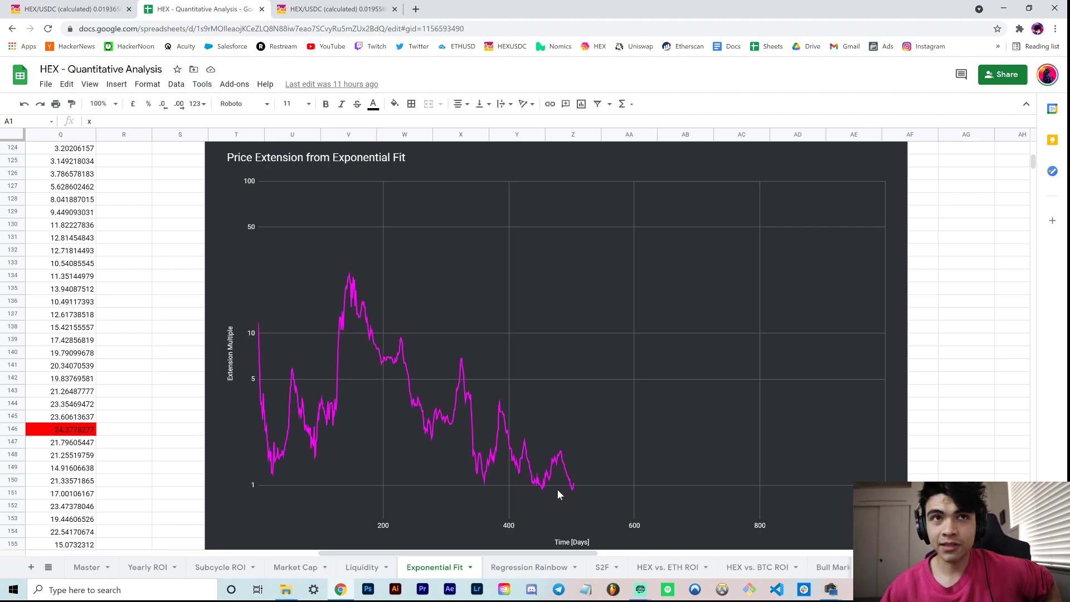
Step: Scroll up to the Price Lows versus Exponential Fit chart, then return to the HEX/USDC chart tab
scroll(559, 557, "right", 3)
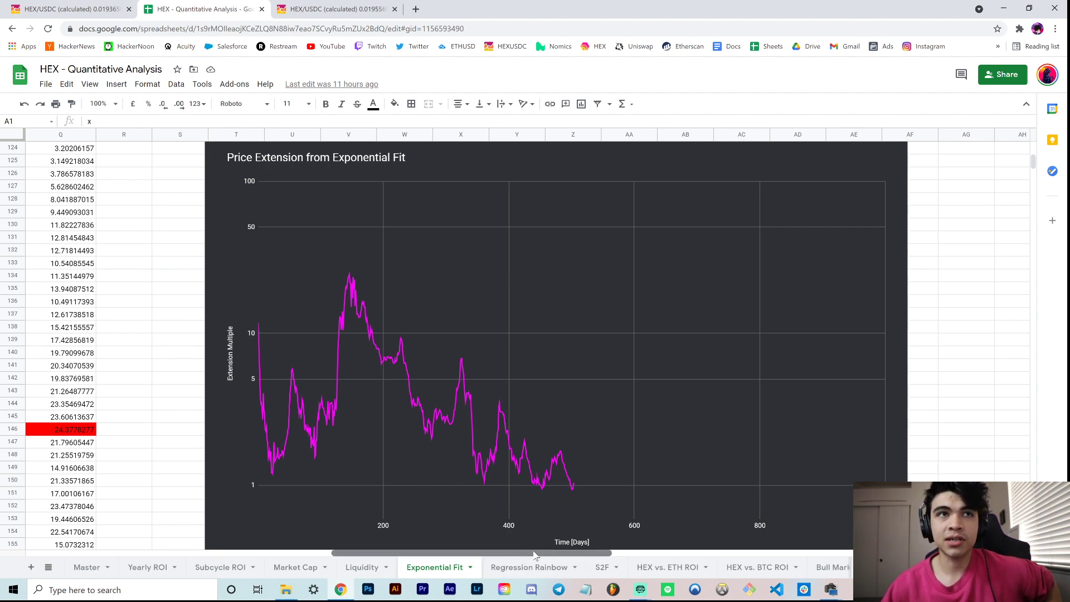
scroll(558, 562, "left", 1)
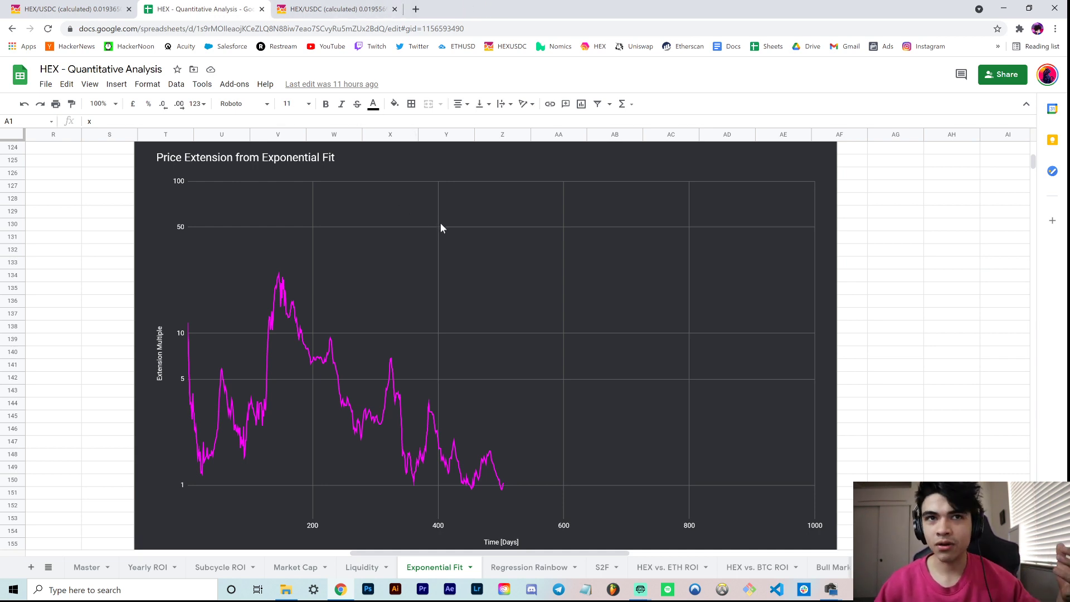
scroll(512, 340, "up", 9)
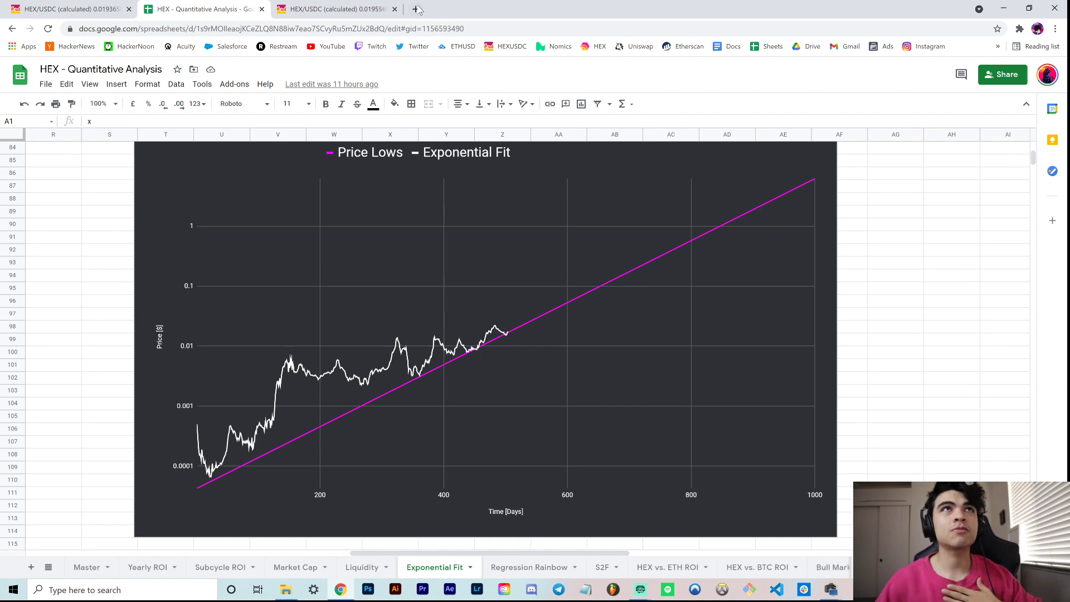
left_click(350, 8)
Step: On the first-tab 12h chart, frame the descending channel and the 0.01491640 and 0.01373294 levels
left_click_drag(684, 271, 580, 310)
left_click(67, 7)
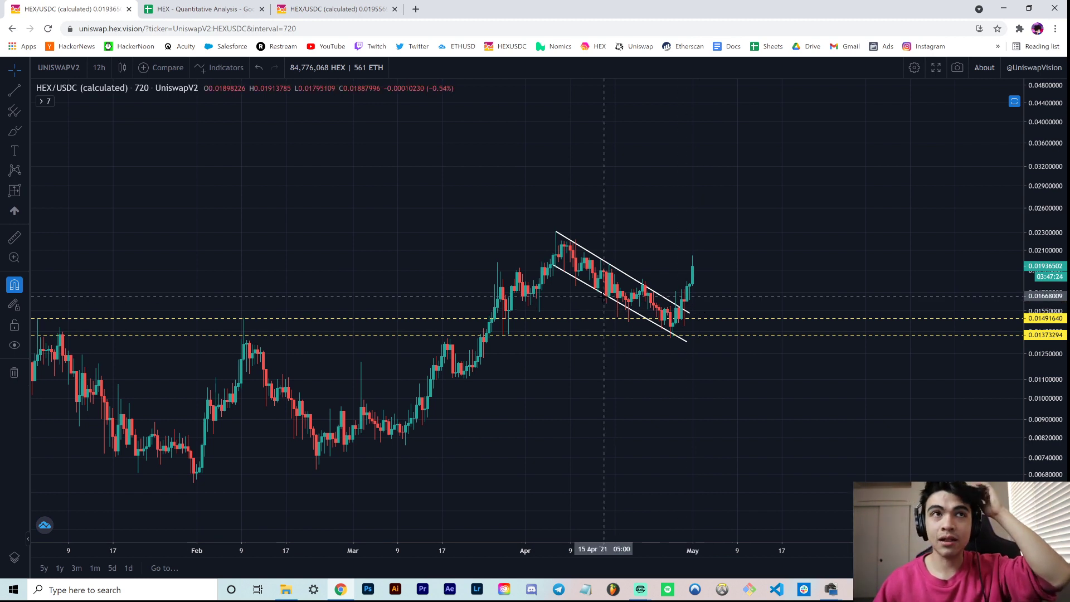
mouse_move(597, 363)
left_mouse_down()
mouse_move(630, 398)
mouse_move(623, 418)
mouse_move(604, 423)
left_mouse_up()
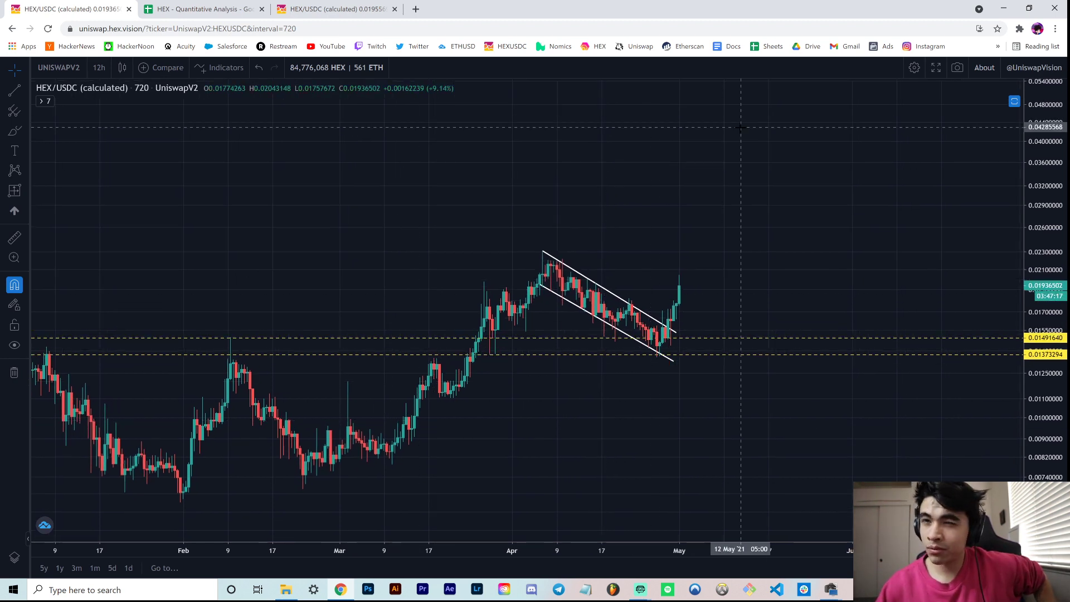
left_click_drag(705, 174, 723, 174)
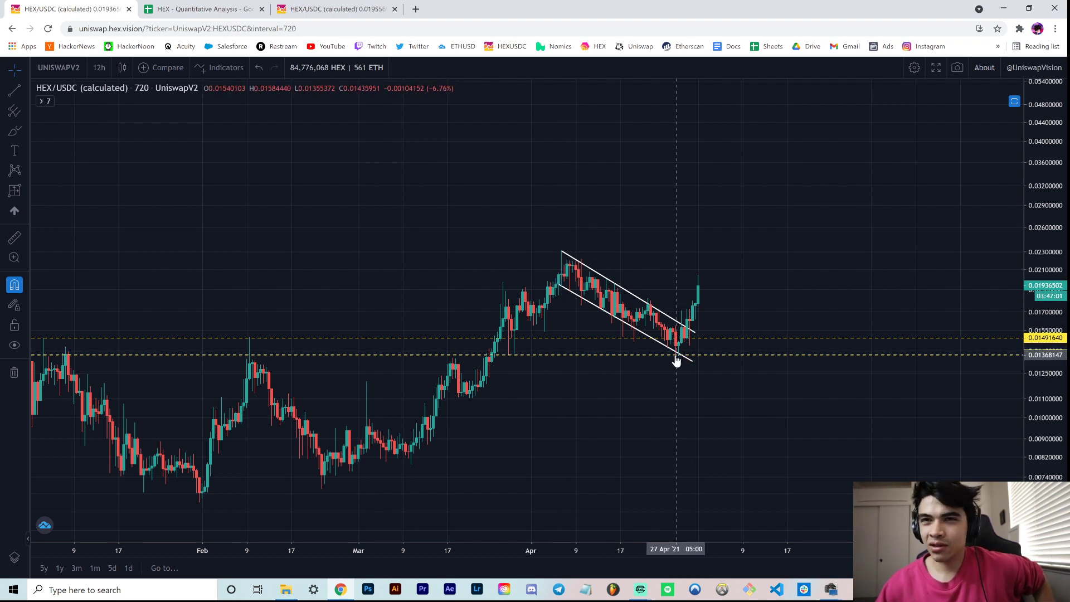
left_click_drag(621, 430, 588, 432)
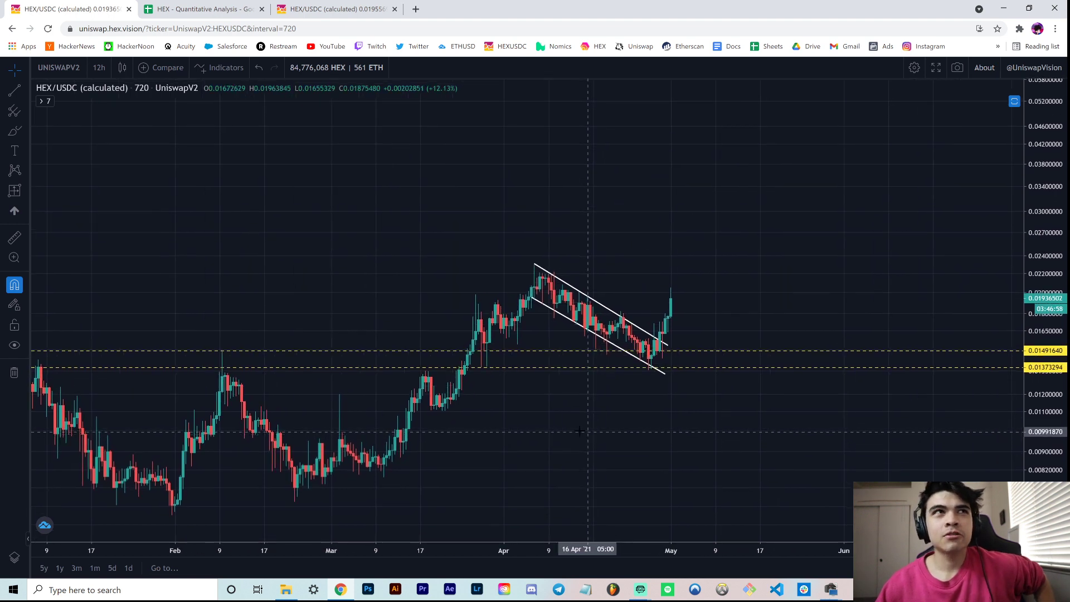
Step: Measure the March pullbacks with Date and Price Range: -18.10% (7 bars), -30.31% (2 bars), -19.67% (7 bars)
left_click(21, 191)
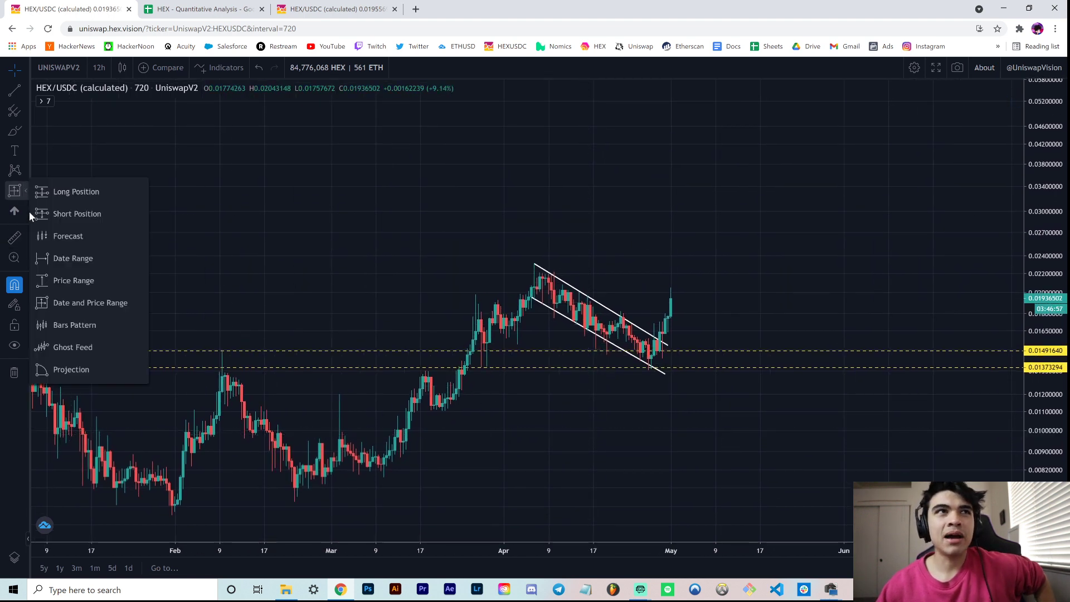
left_click(91, 302)
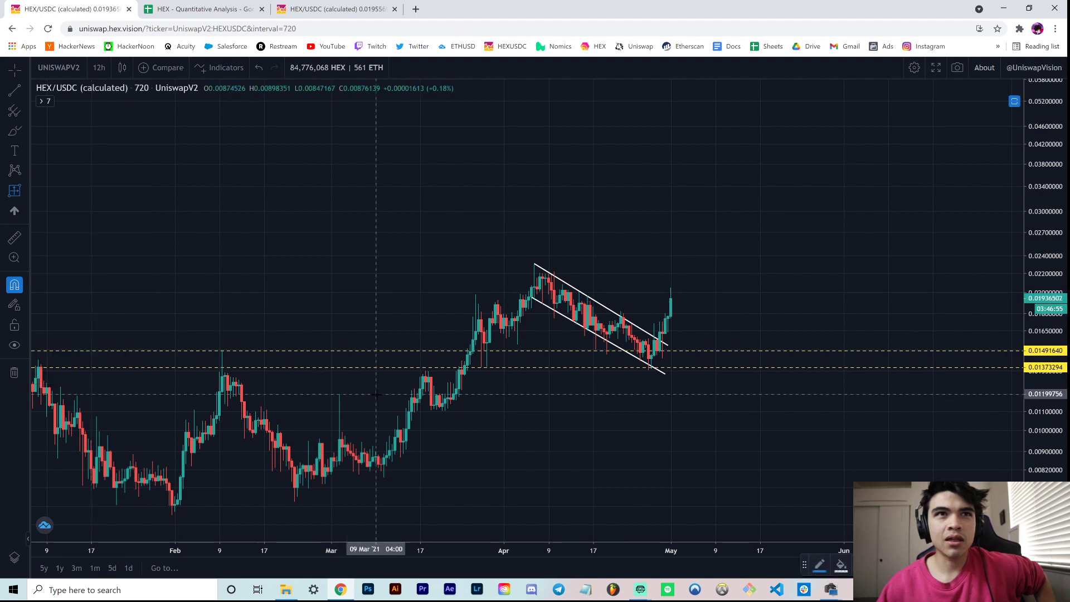
left_click(425, 370)
left_click(445, 410)
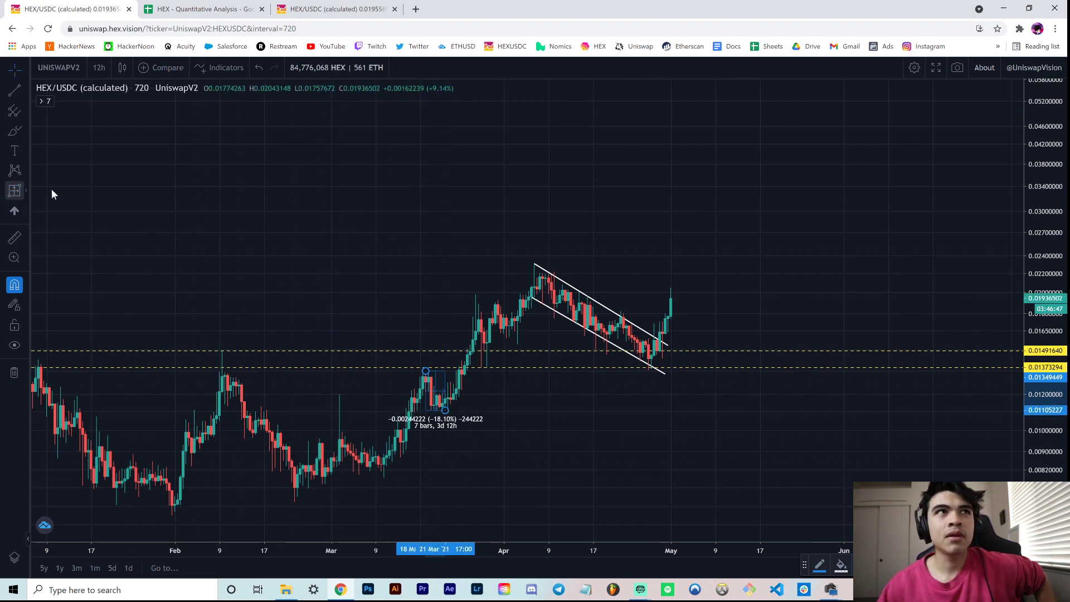
left_click(14, 190)
left_click(475, 295)
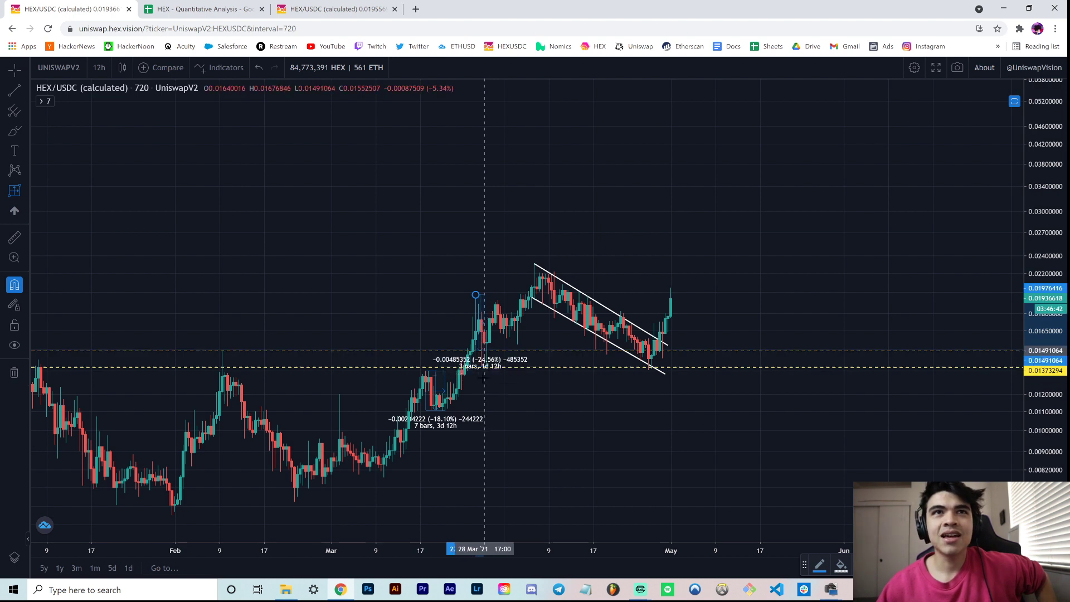
left_click(481, 366)
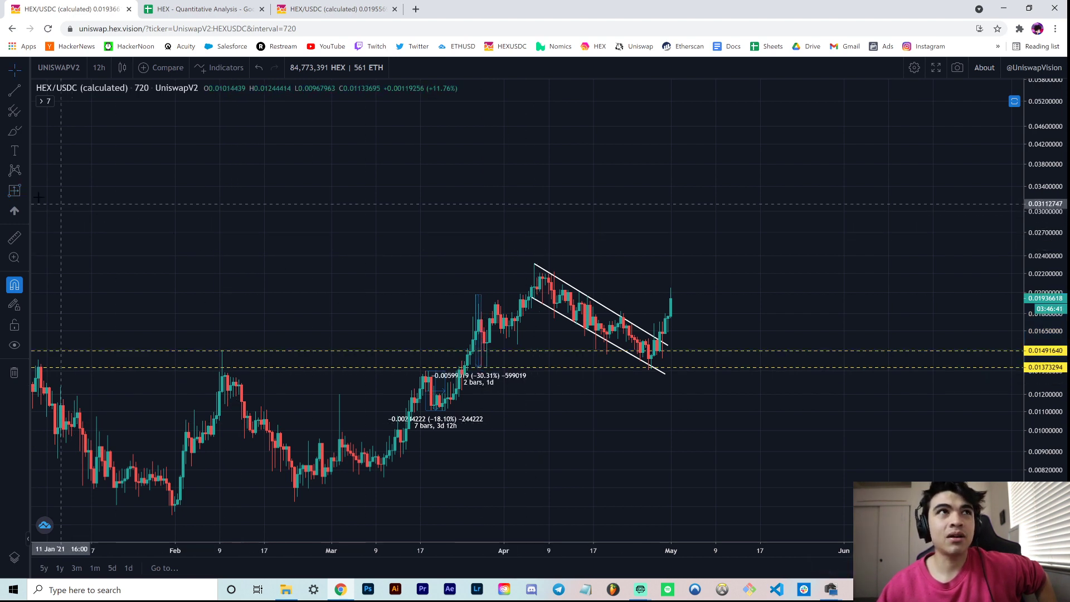
left_click(14, 190)
left_click(498, 301)
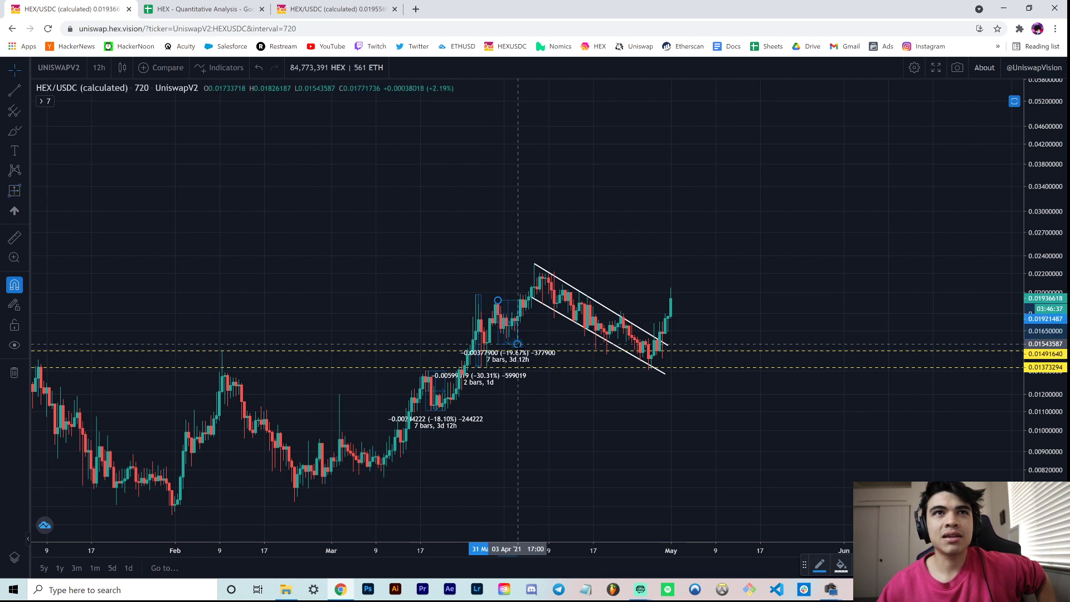
left_click(518, 343)
left_click_drag(454, 369, 458, 369)
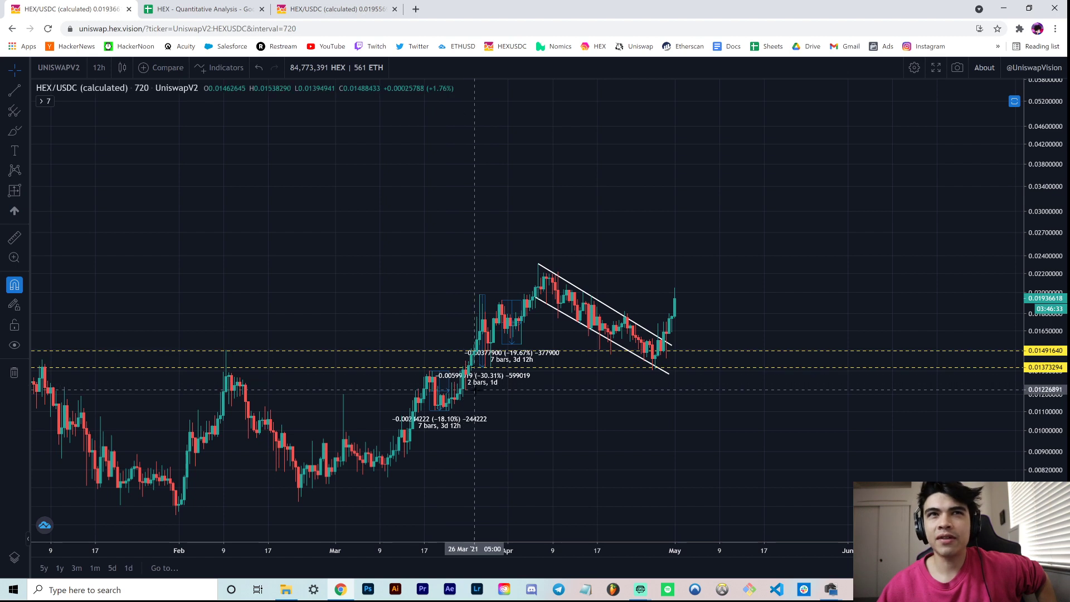
left_click_drag(519, 417, 521, 416)
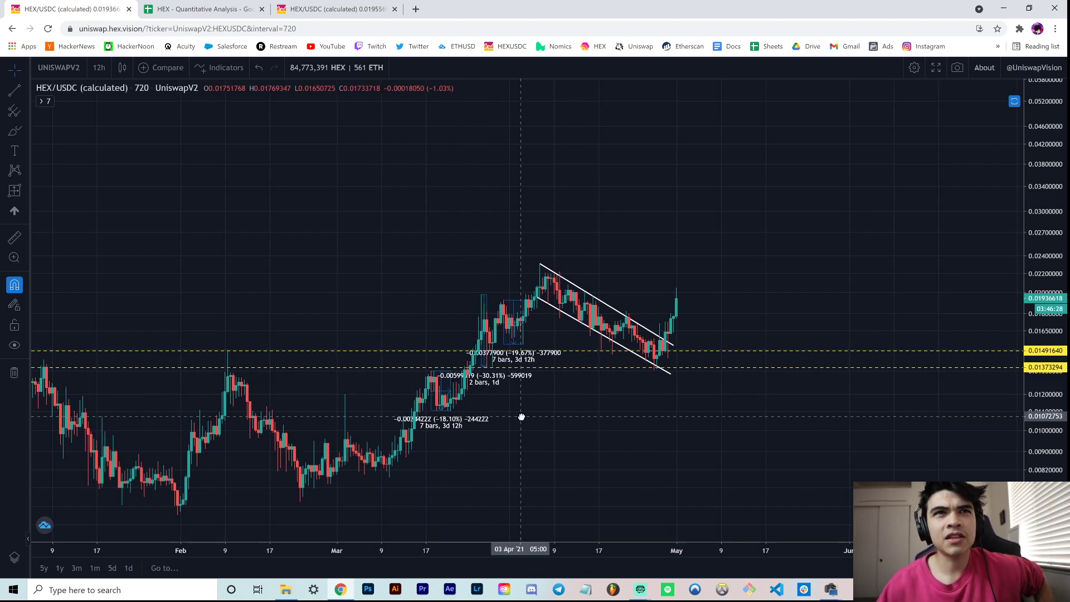
Step: Discard the unfinished -18.64% range measurement and delete the -18.10% measurement
left_click(15, 190)
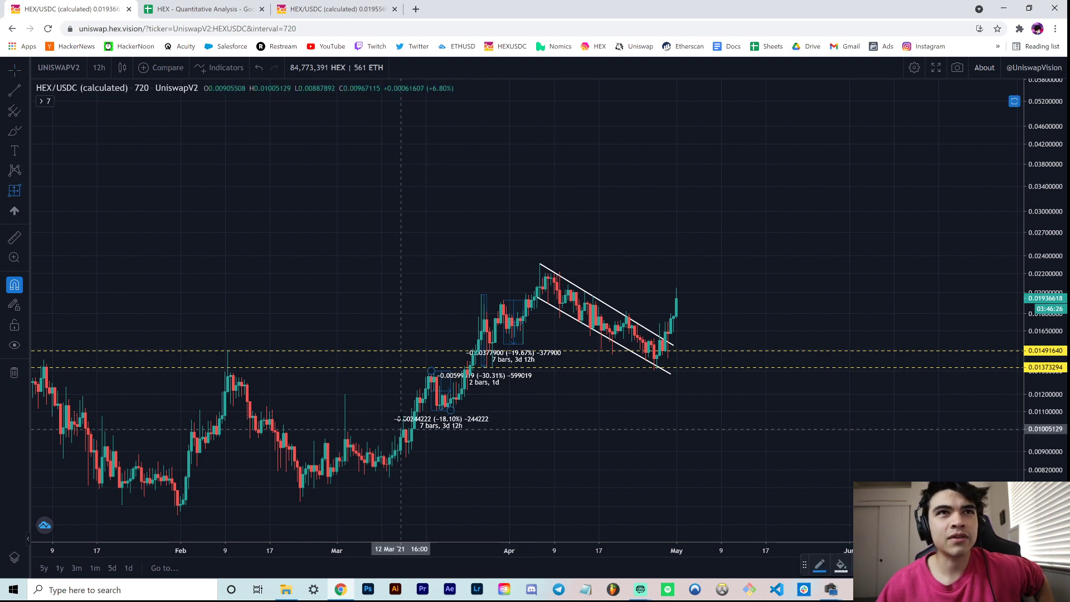
left_click_drag(402, 417, 406, 457)
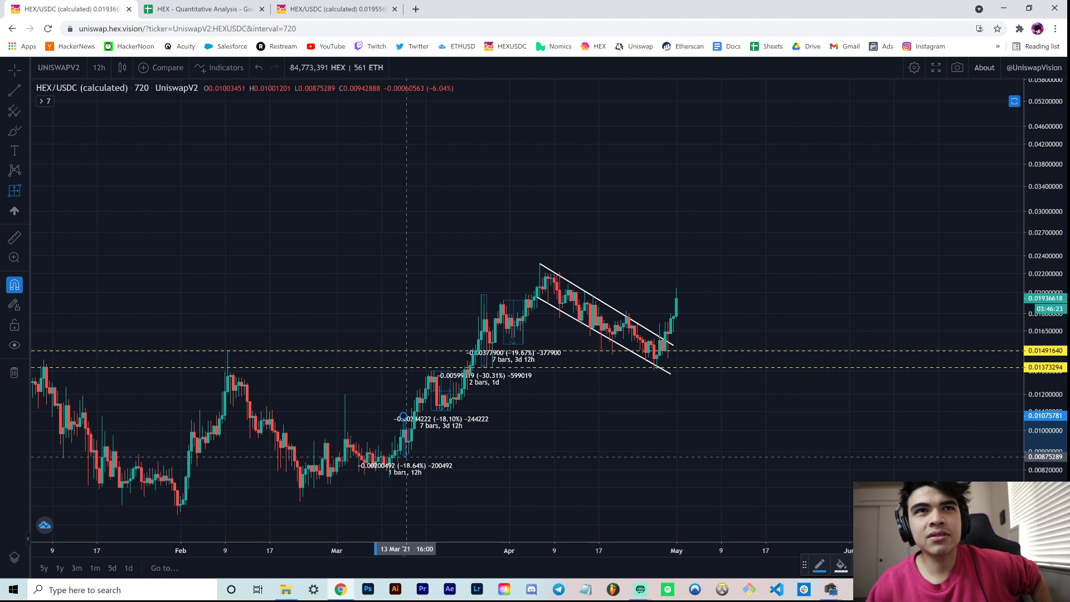
left_click(520, 357)
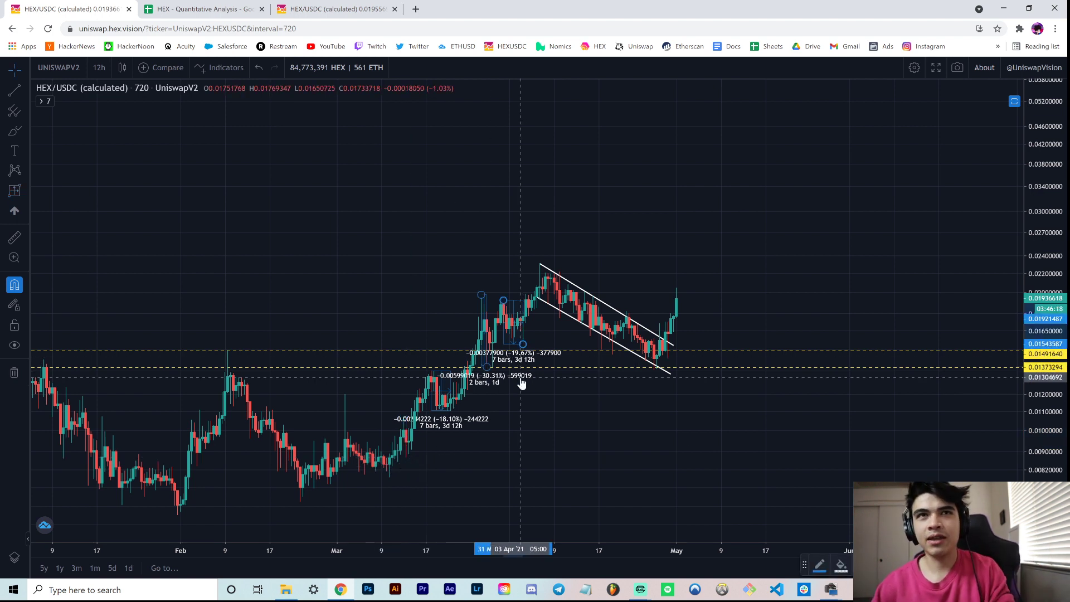
left_click(474, 423)
key("Delete")
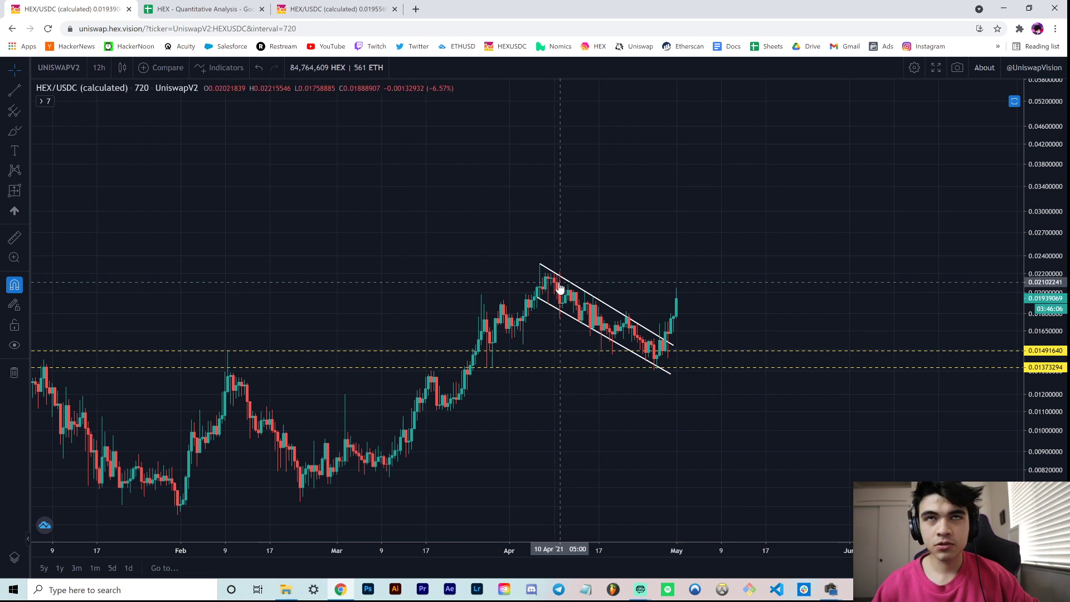
Step: Widen the 12h candles and try a Date and Price Range measurement, then clear it
left_click_drag(551, 549, 419, 485)
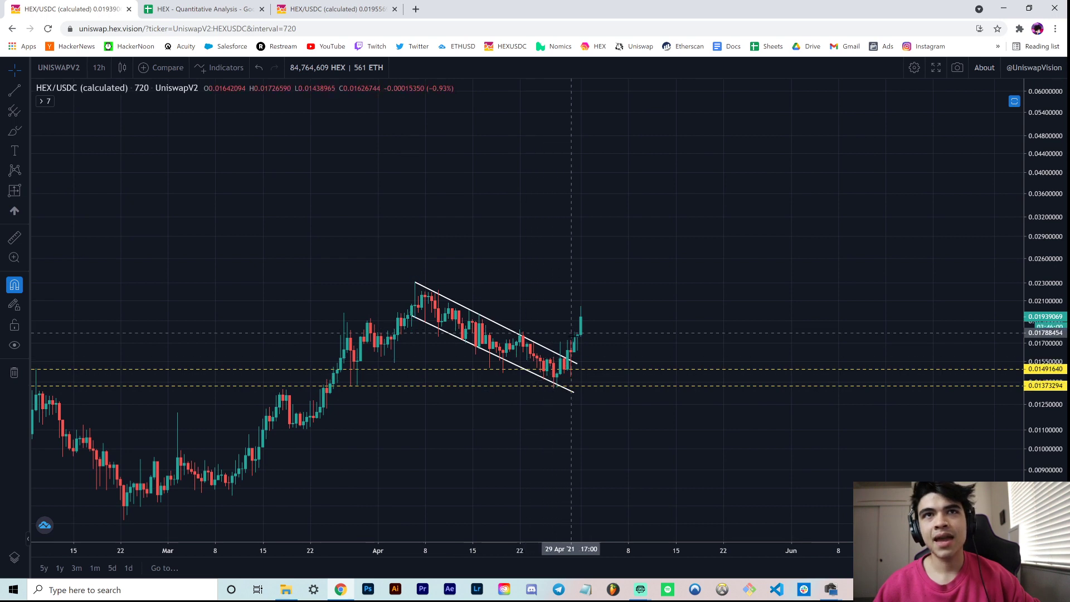
left_click(10, 191)
left_click(11, 190)
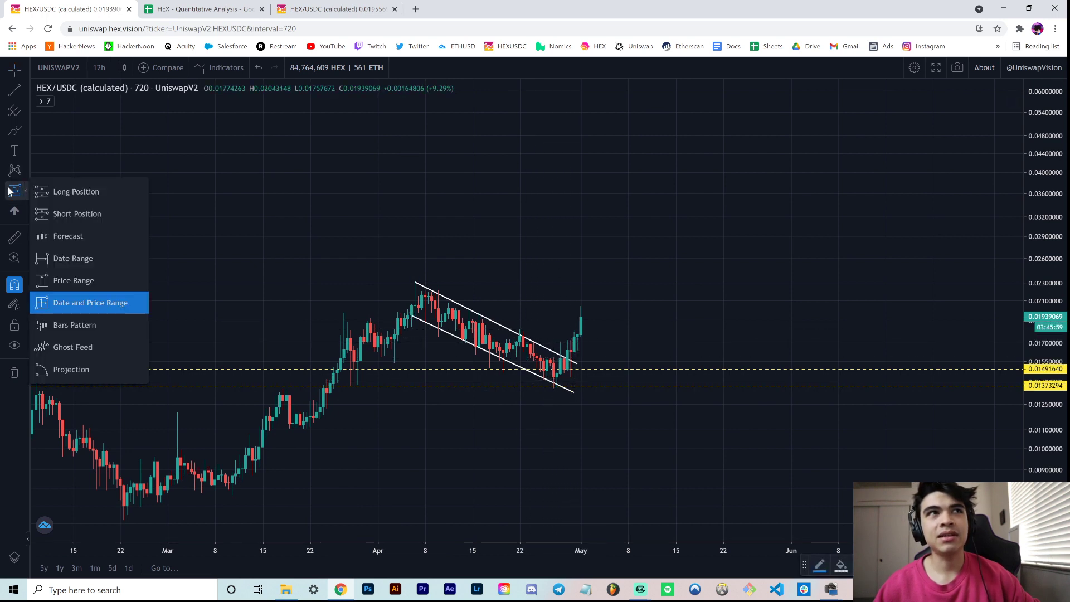
left_click(98, 302)
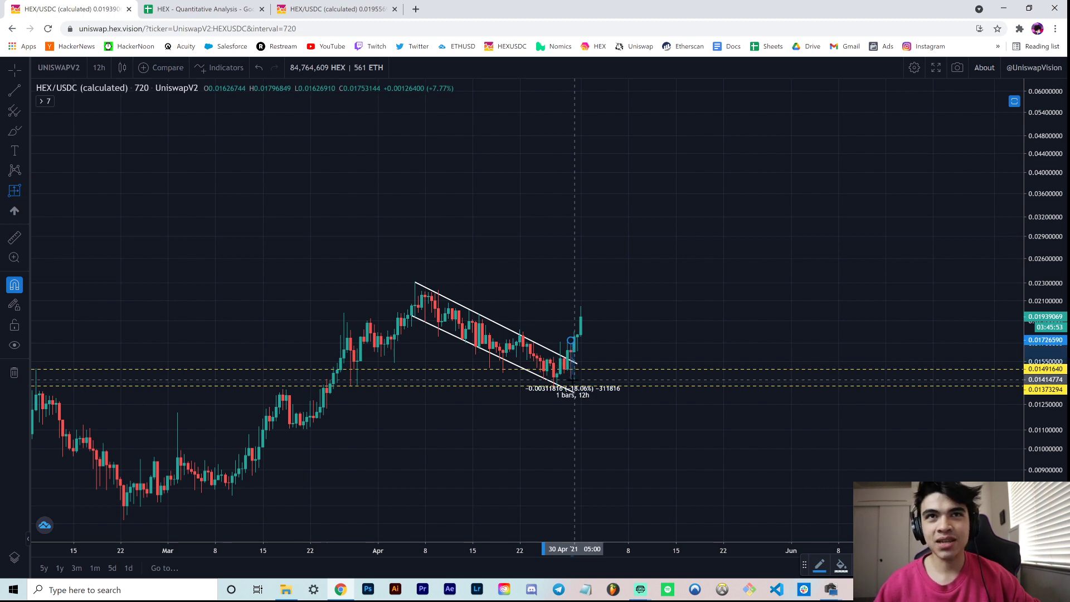
left_click(575, 379)
Step: Hide the channel and dashed levels, leaving bare 12h candles, and bring up the interval list
left_click_drag(644, 287, 676, 259)
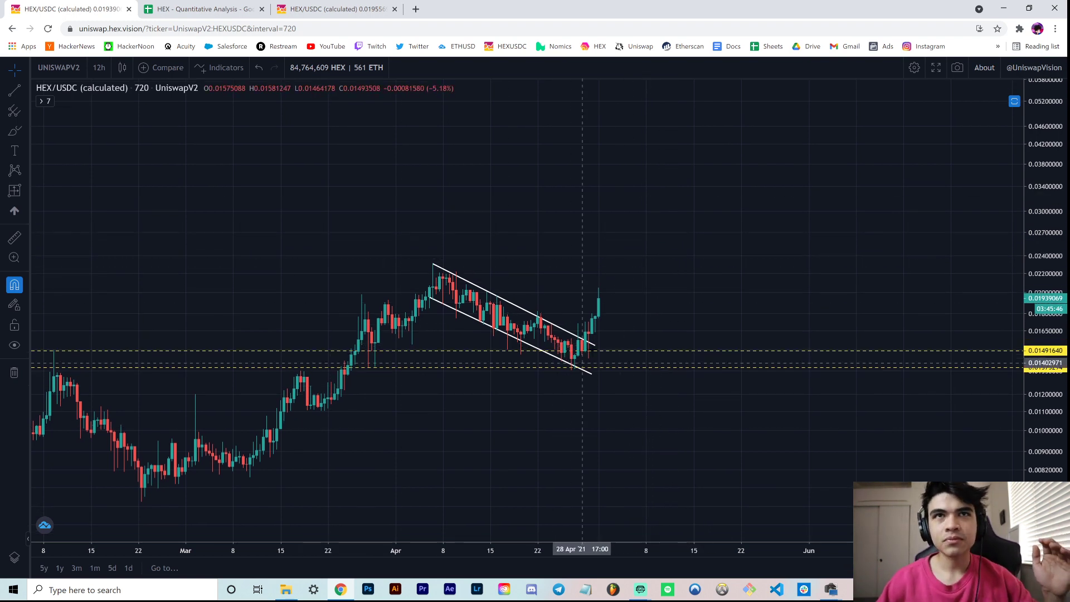
mouse_move(725, 176)
left_mouse_down()
mouse_move(727, 227)
mouse_move(742, 187)
left_mouse_up()
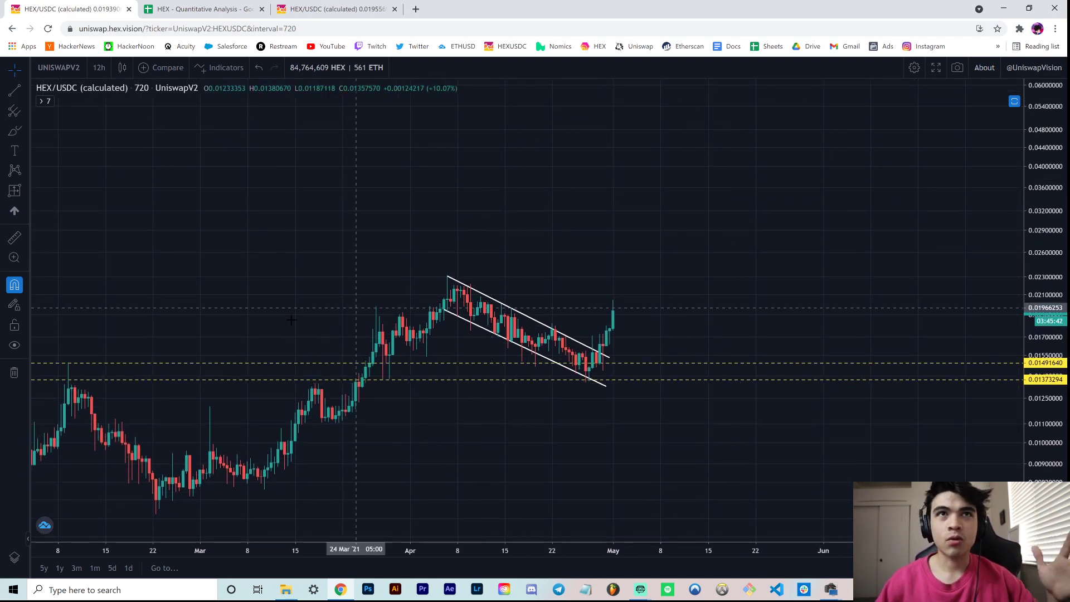
left_click_drag(628, 265, 630, 245)
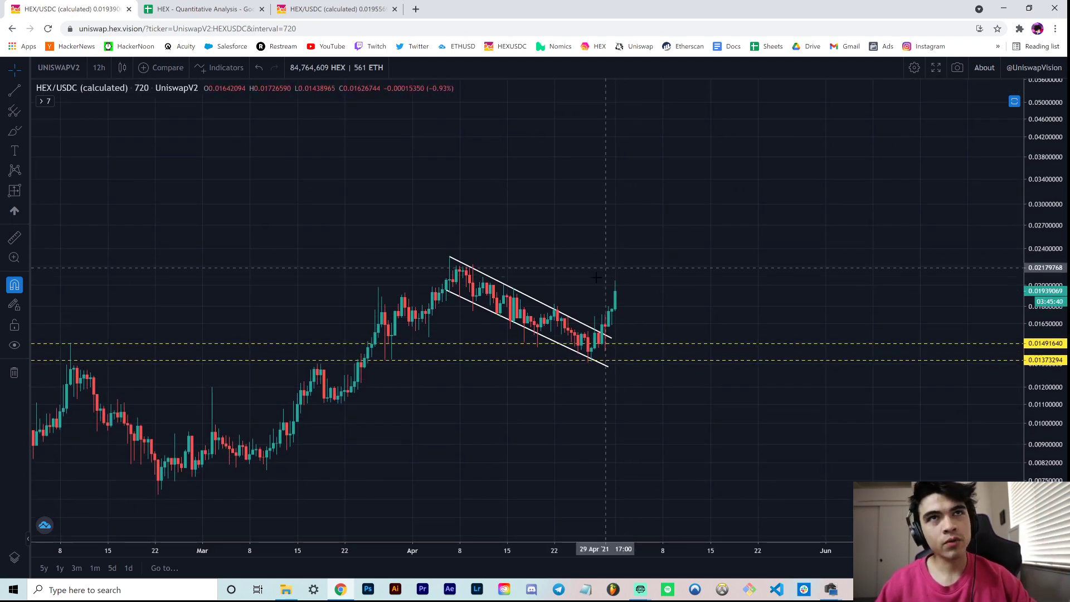
left_click_drag(542, 226, 551, 211)
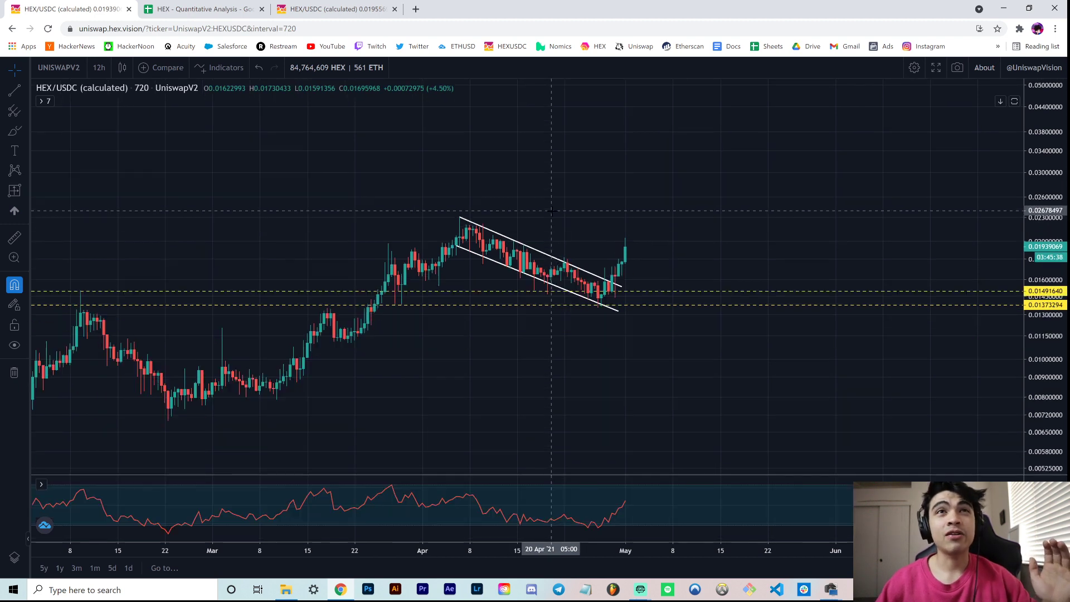
left_click(15, 347)
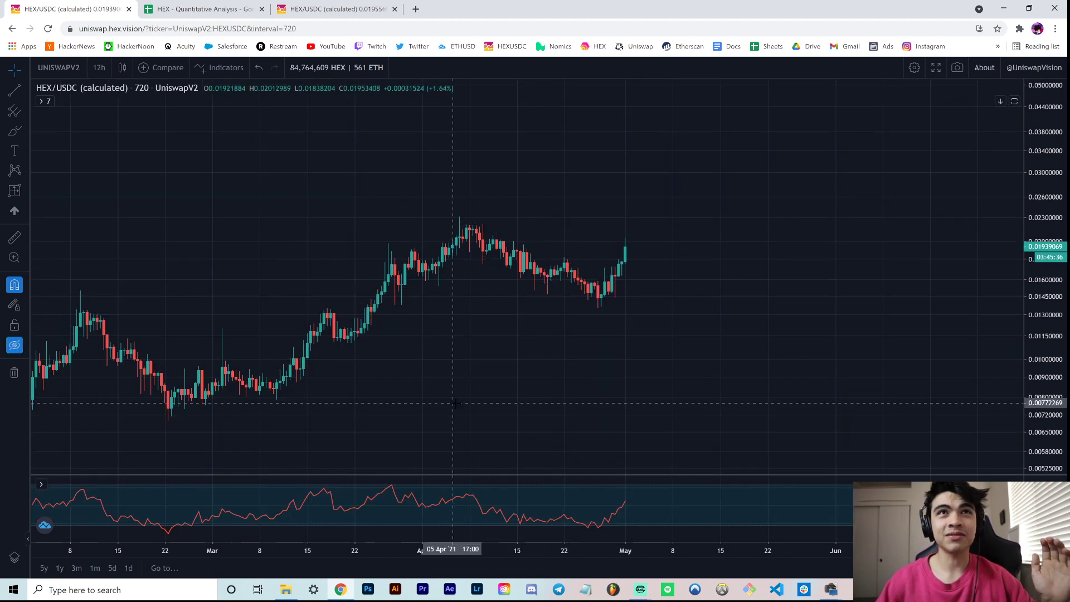
left_click(95, 69)
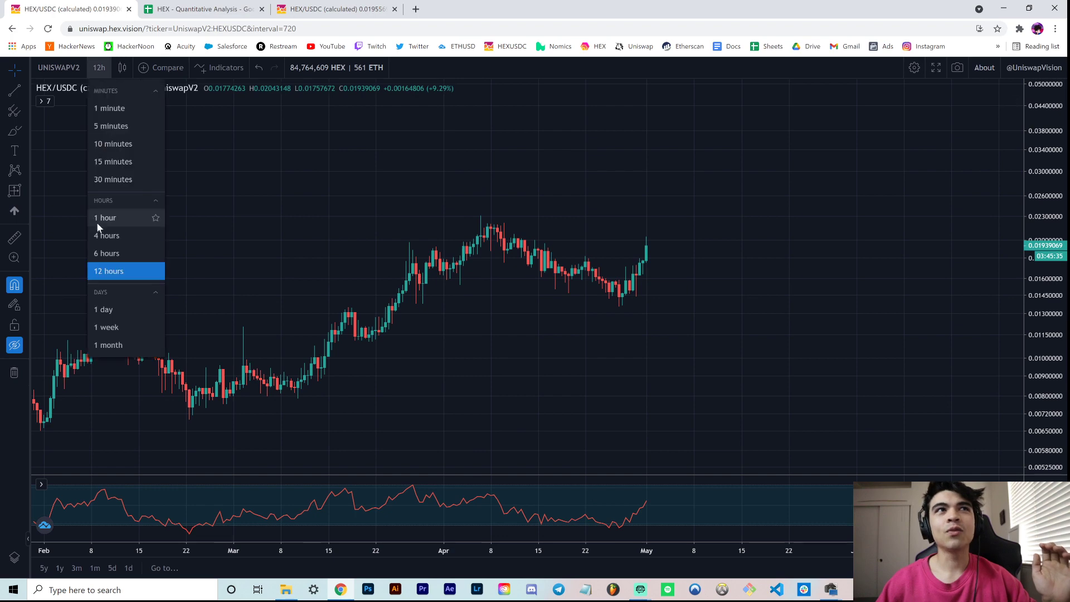
Step: Switch to 6-hour candles, zoom out, and show the channel and dashed levels again
left_click(103, 252)
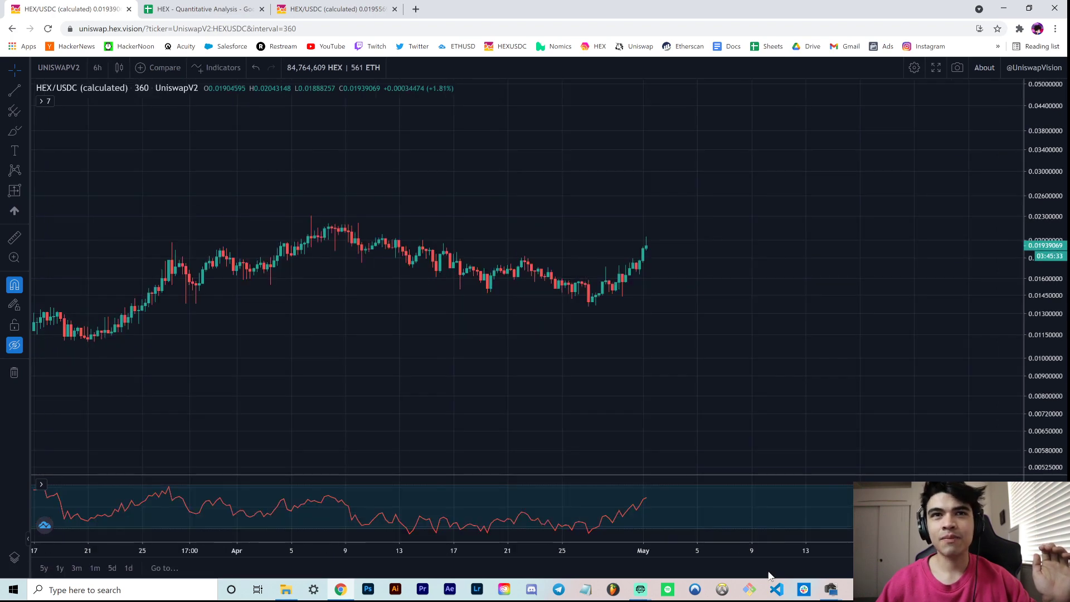
left_click_drag(762, 554, 613, 401)
left_click(15, 345)
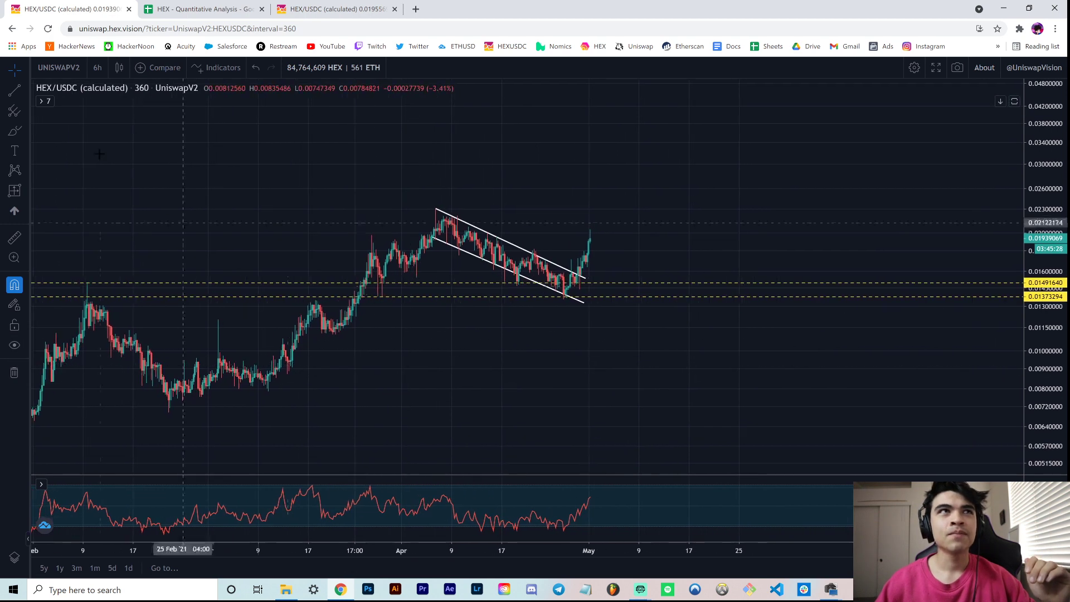
left_click(21, 91)
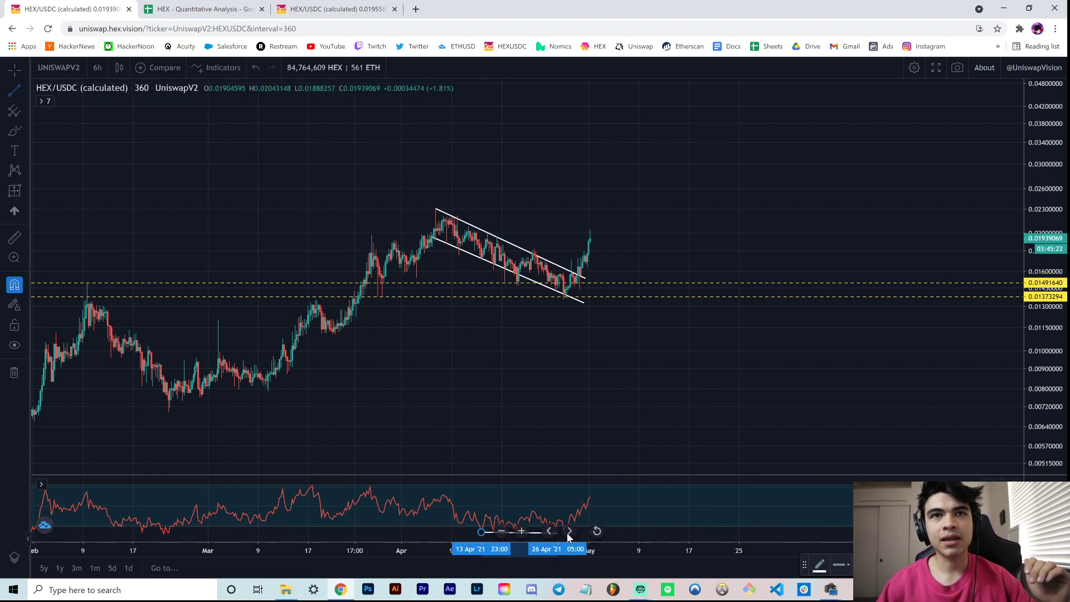
left_click_drag(624, 382, 802, 366)
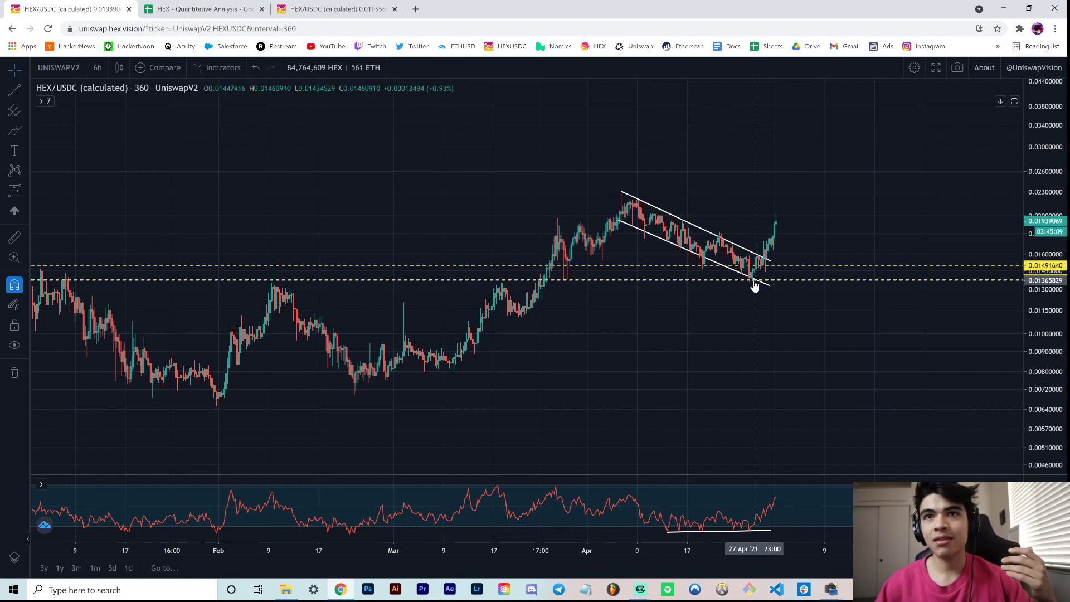
left_click_drag(749, 320, 632, 364)
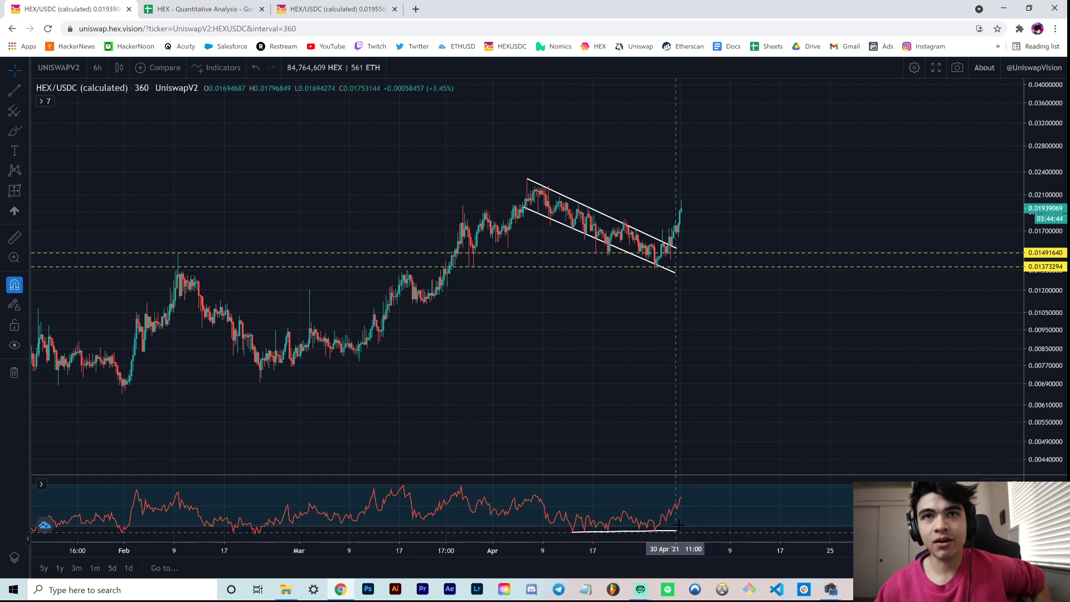
left_click_drag(707, 440, 713, 430)
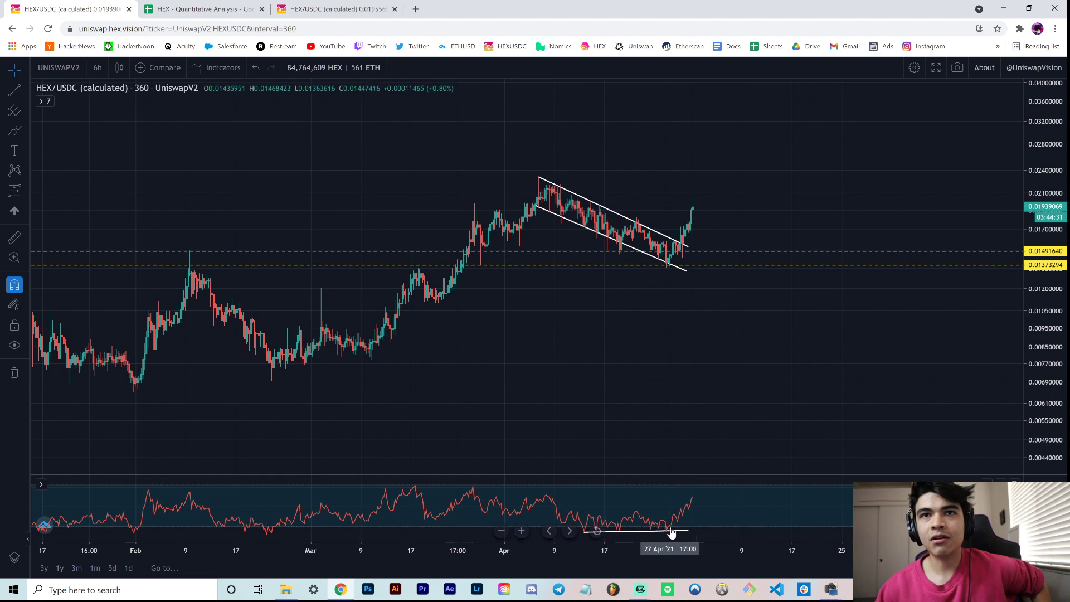
left_click_drag(685, 531, 676, 422)
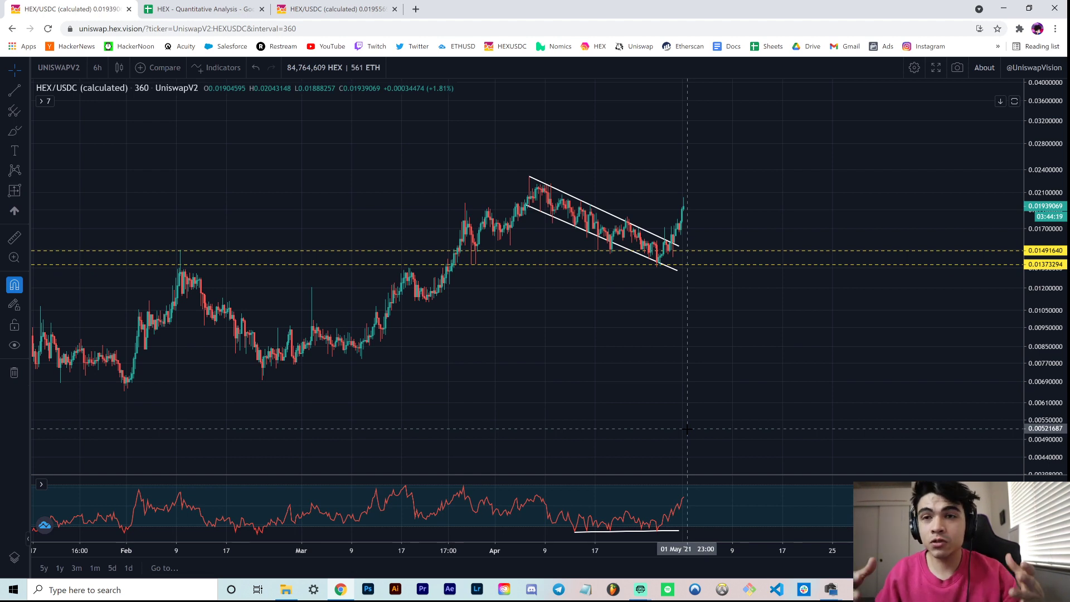
left_click_drag(683, 389, 679, 392)
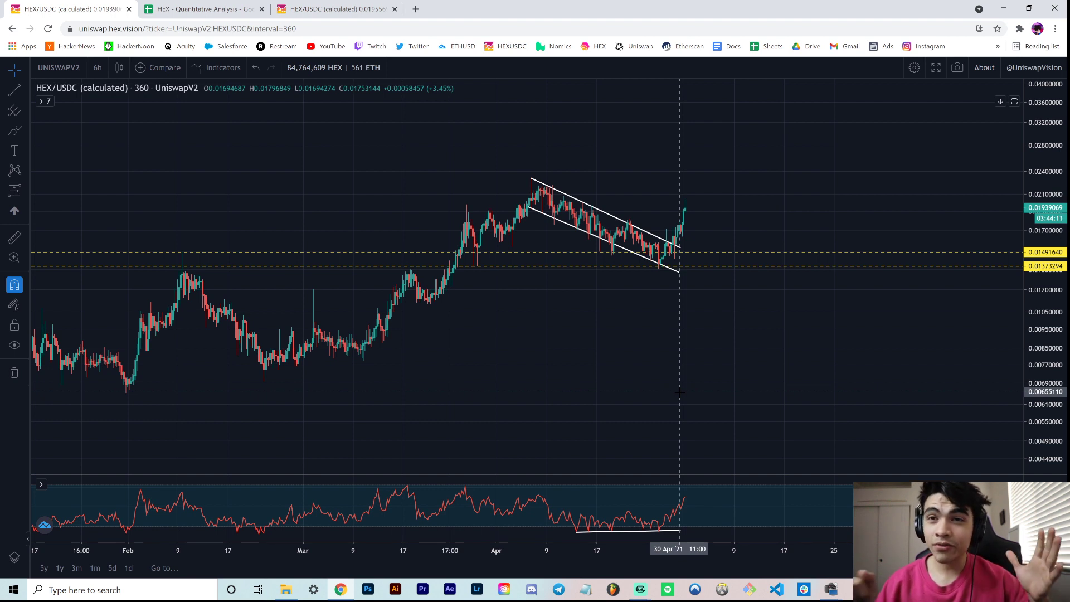
left_click_drag(668, 396, 671, 407)
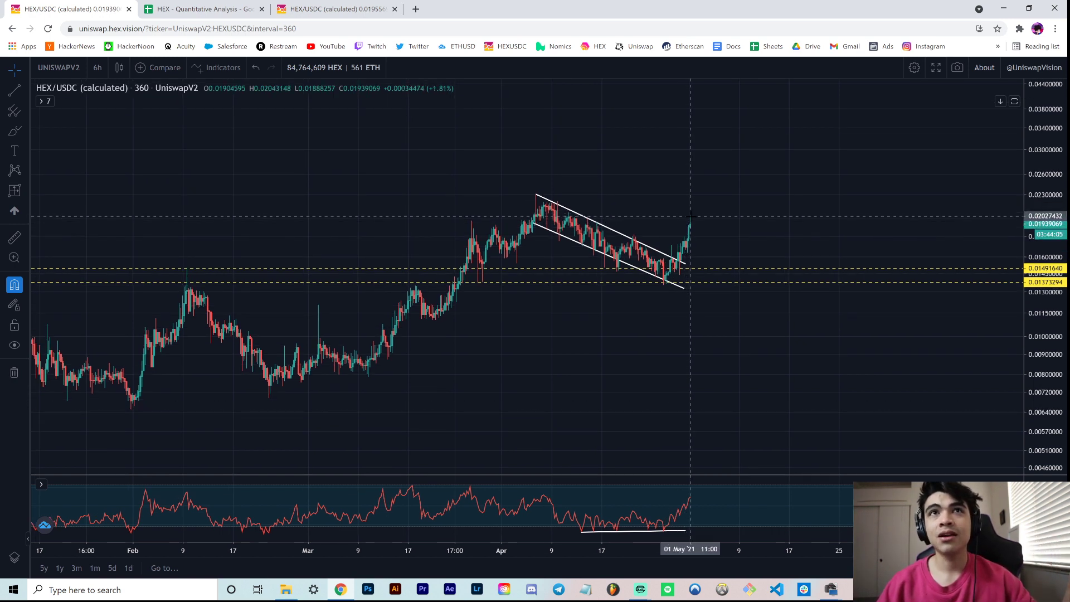
Step: Place a horizontal ray at the early-January high, 0.01991426, on the 6h chart
left_click(500, 530)
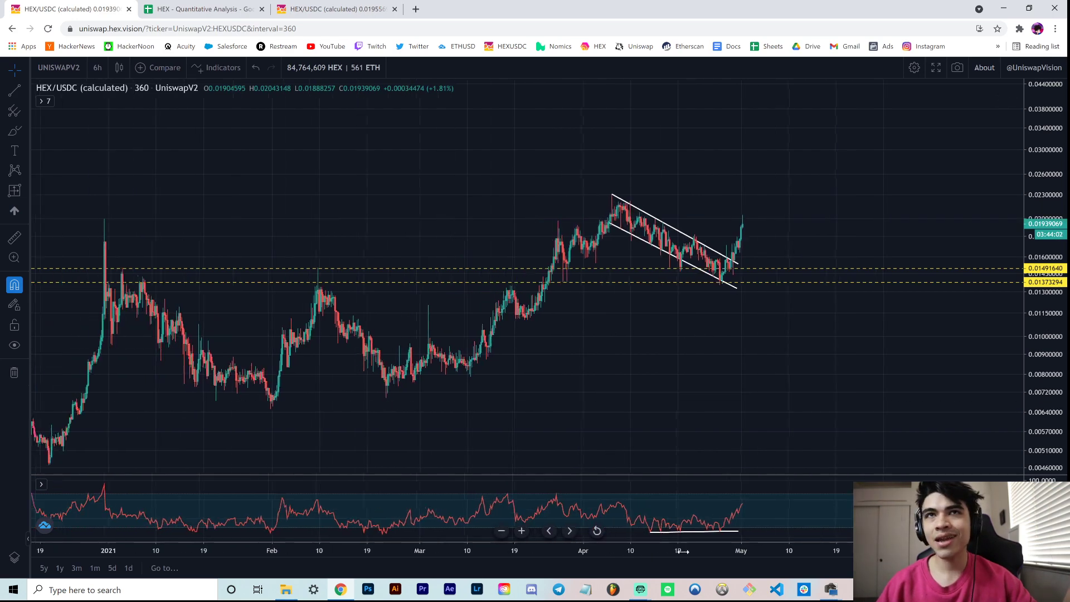
left_click(14, 90)
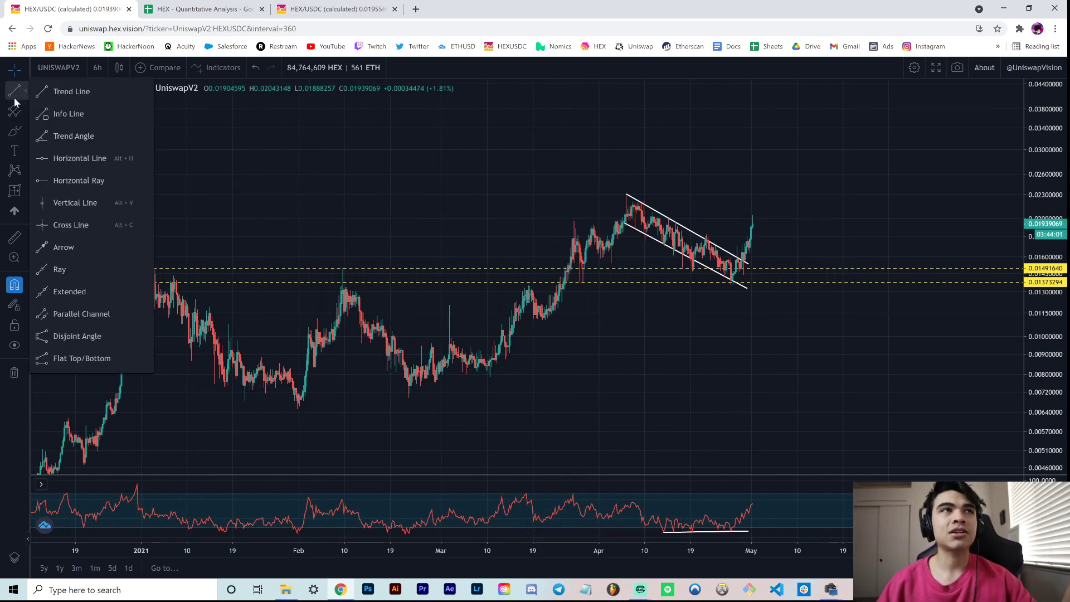
right_click(240, 135)
left_click(408, 129)
left_click_drag(501, 119, 363, 162)
left_click(15, 95)
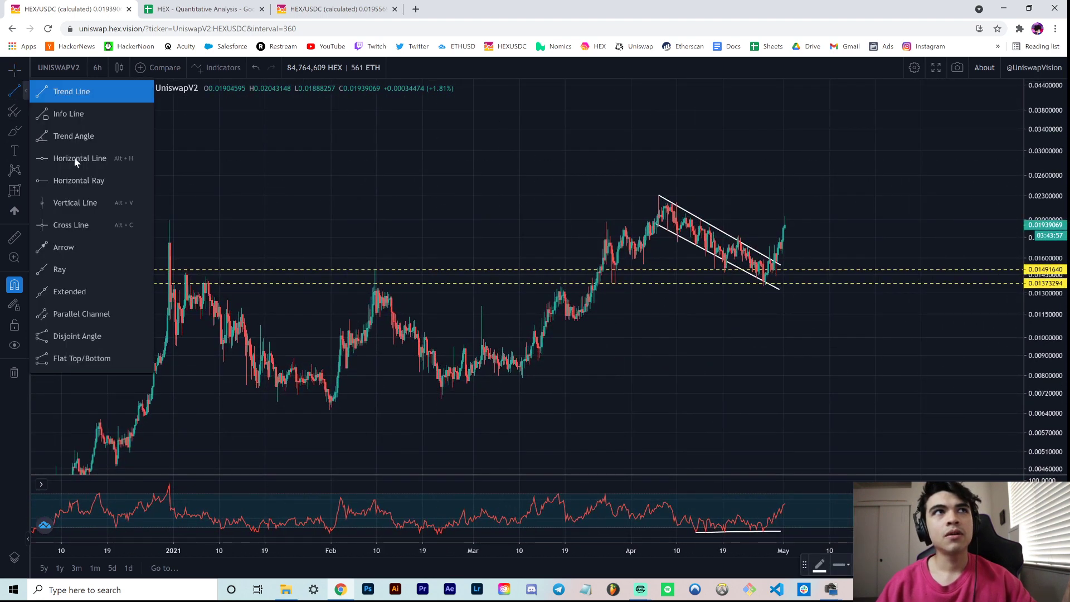
left_click(78, 181)
left_click(169, 221)
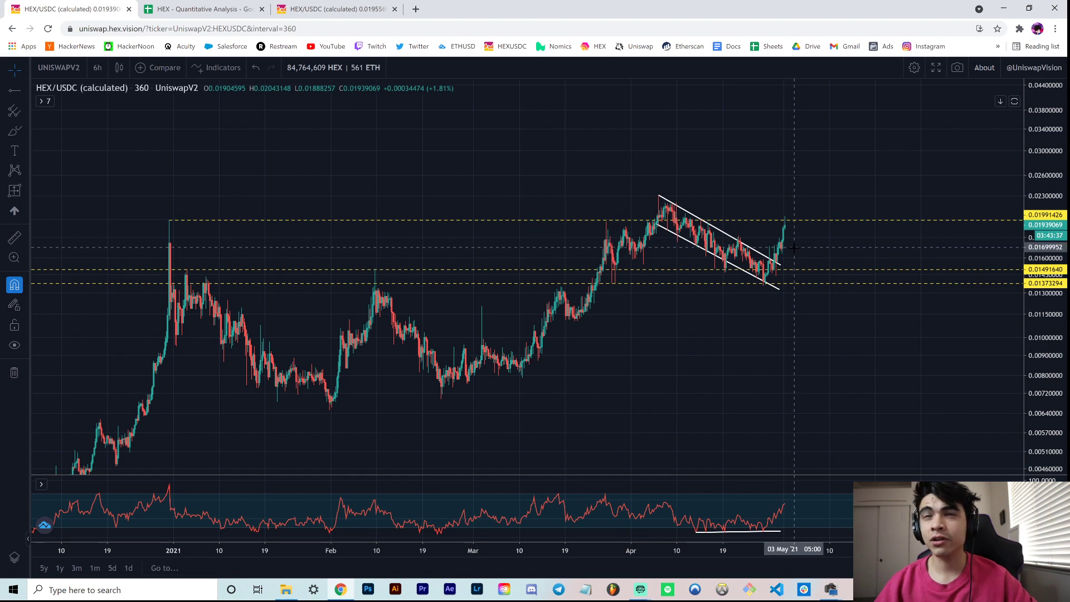
left_click(19, 196)
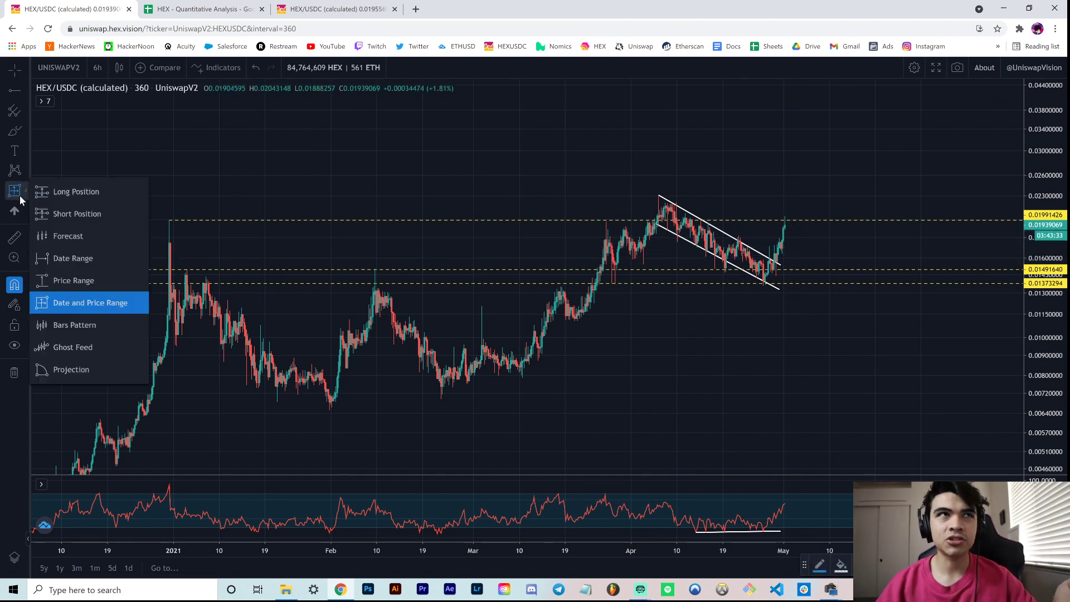
left_click(65, 301)
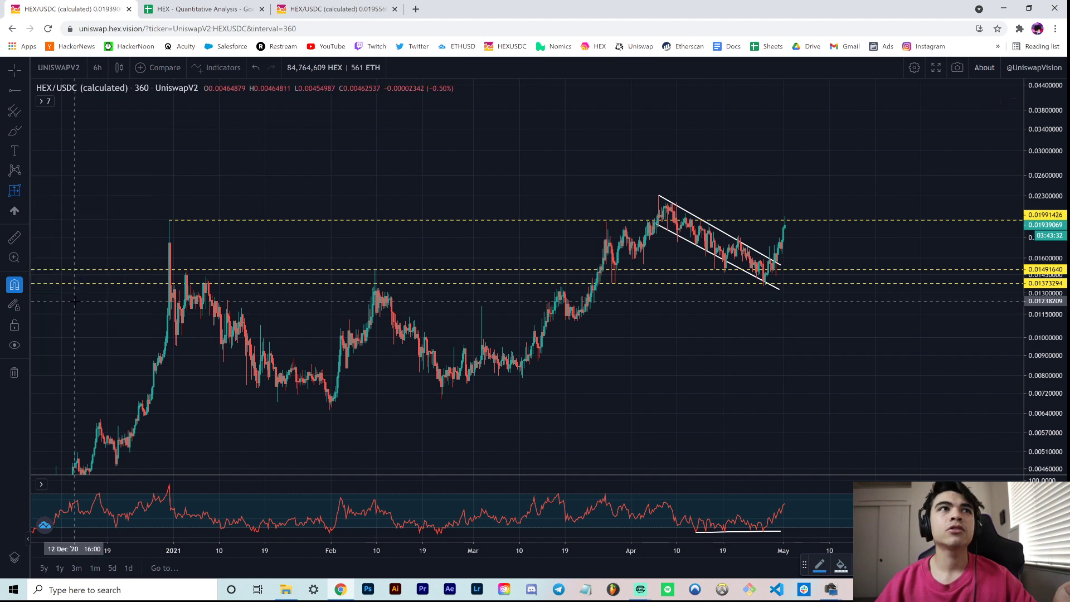
left_click(784, 216)
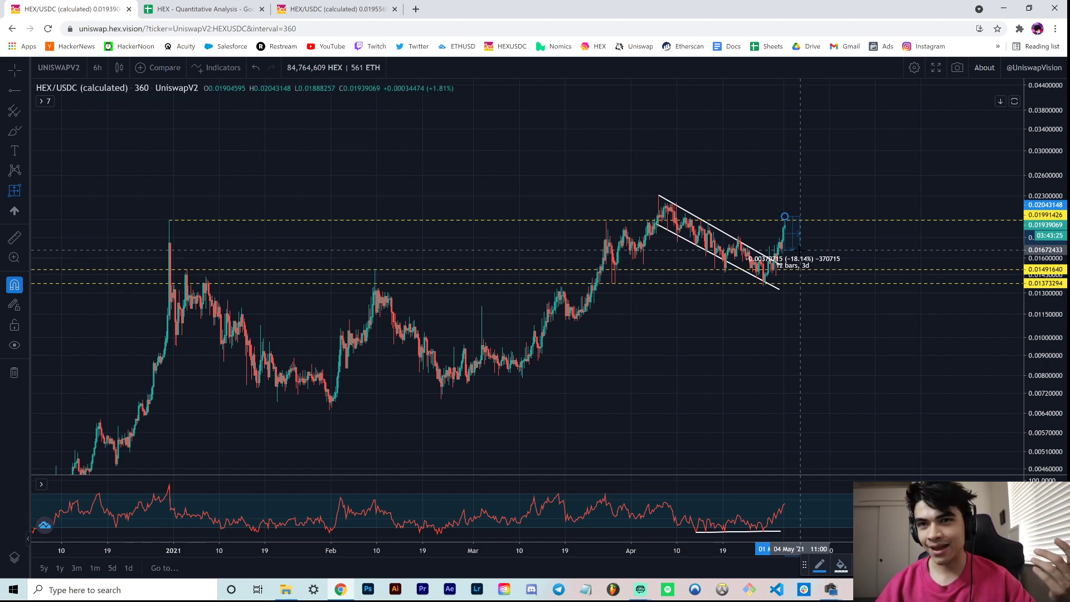
key("Escape")
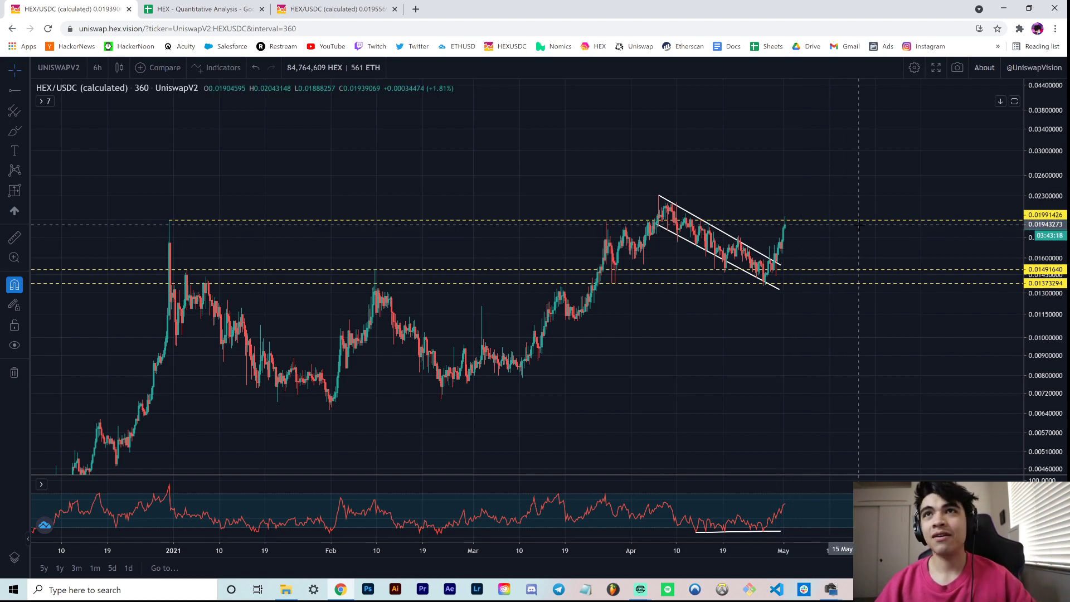
left_click_drag(924, 346, 886, 346)
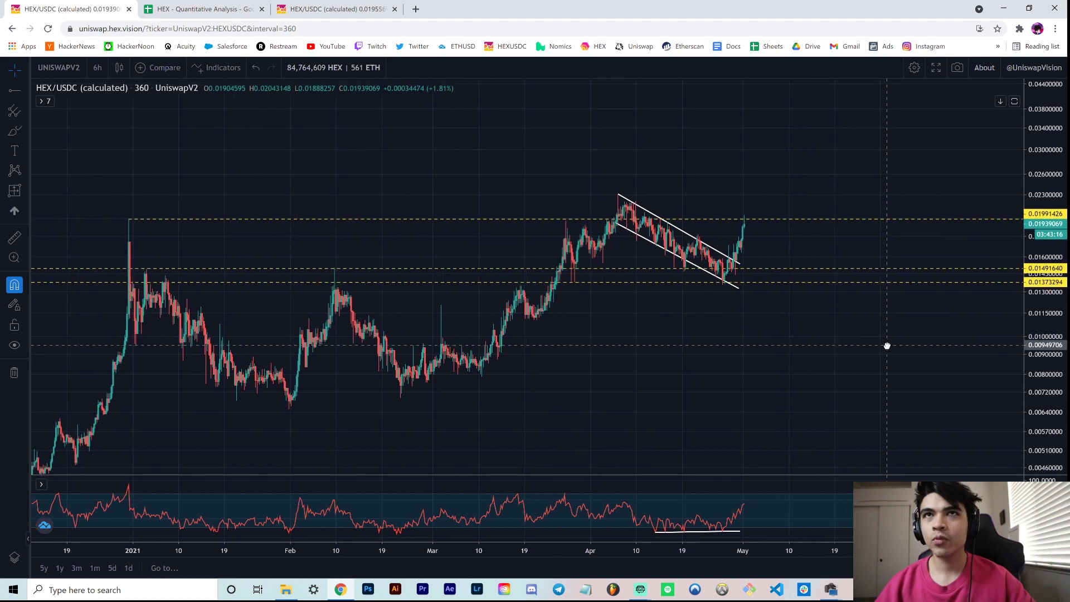
Step: Switch the third tab's V1 HEX/USDC chart to daily candles
left_click(301, 7)
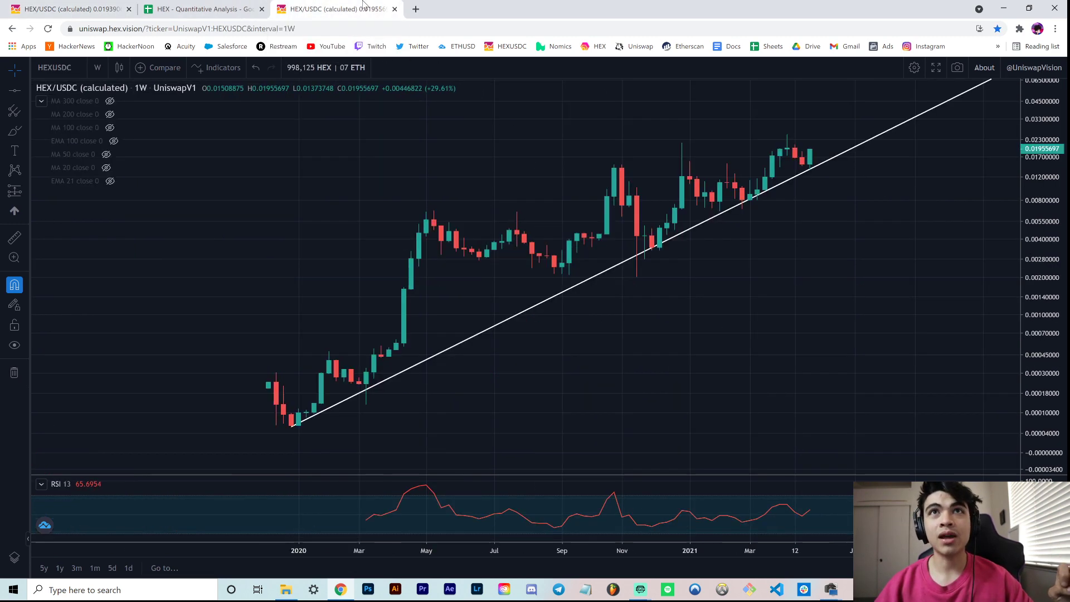
left_click(99, 67)
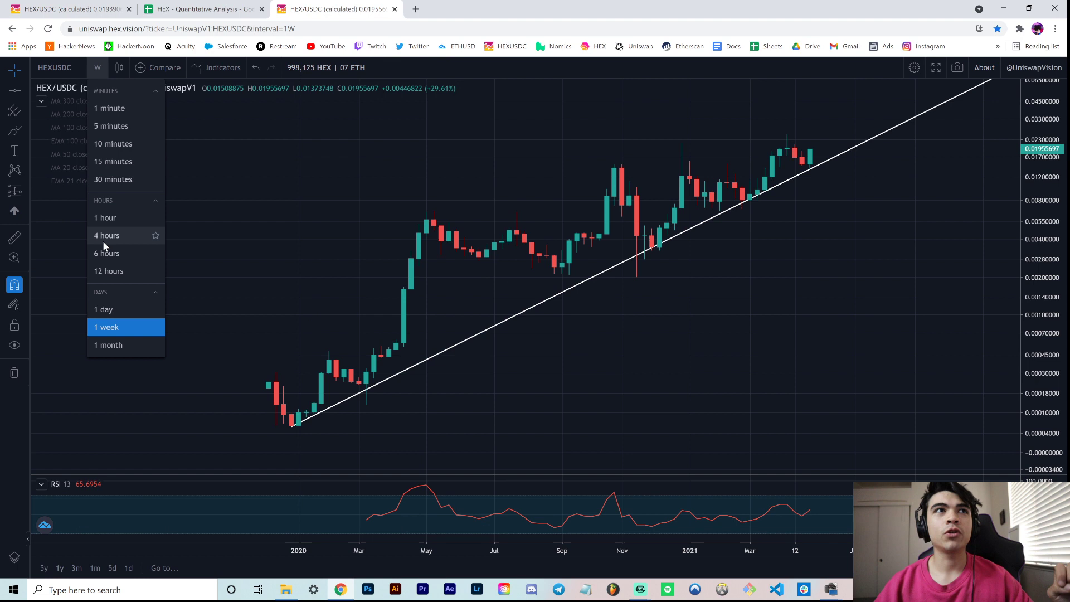
left_click(118, 303)
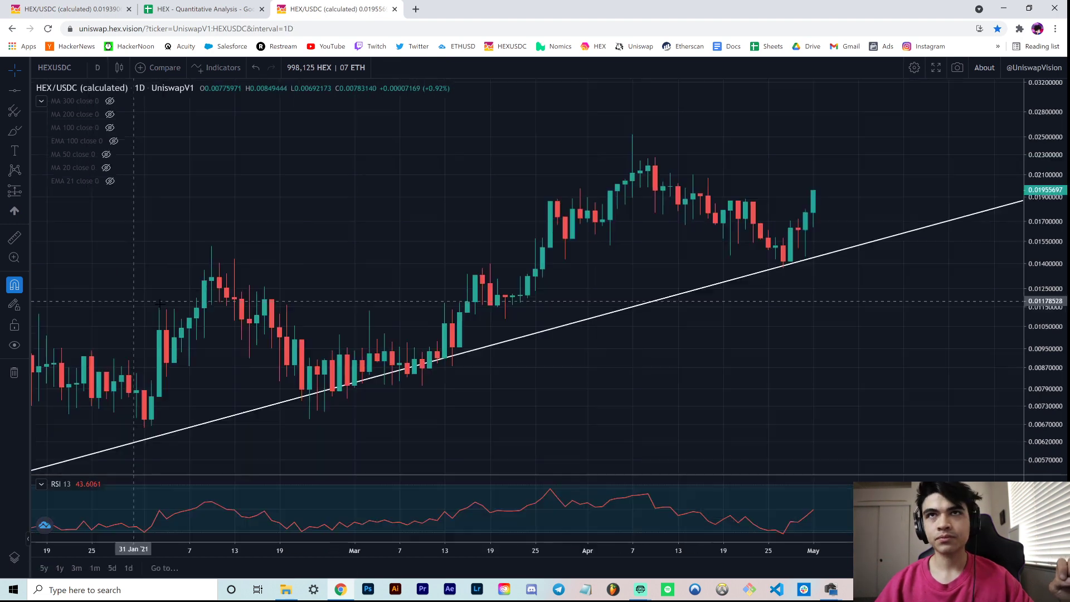
Step: Show MA 100 and EMA 100, hide the trendline, and zoom out to October
left_click(113, 140)
left_click(110, 127)
left_click(14, 345)
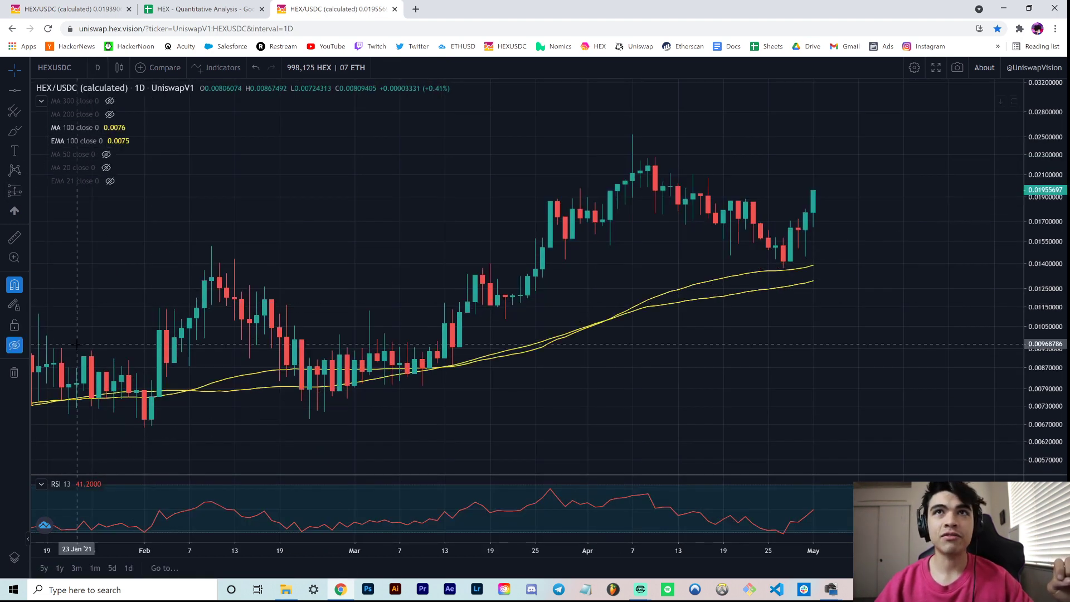
left_click_drag(683, 548, 644, 549)
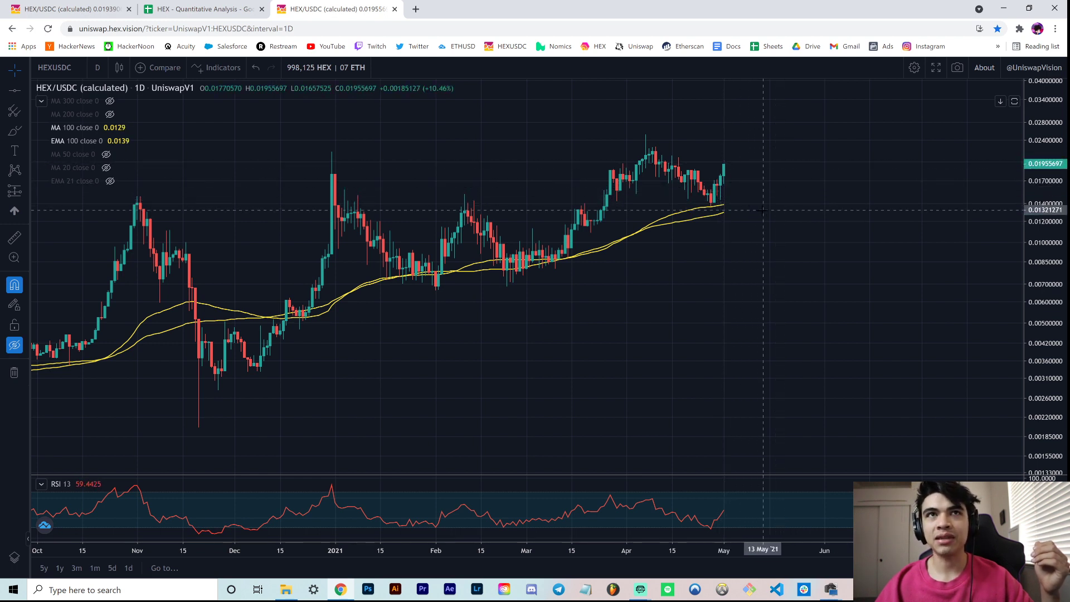
left_click_drag(793, 291, 790, 291)
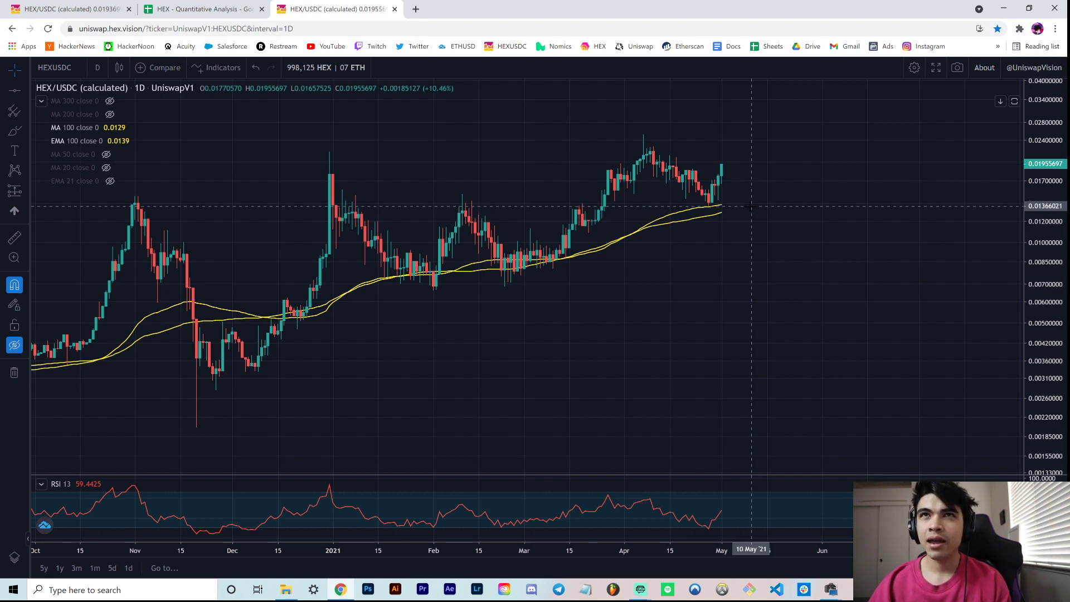
left_click_drag(751, 243, 775, 258)
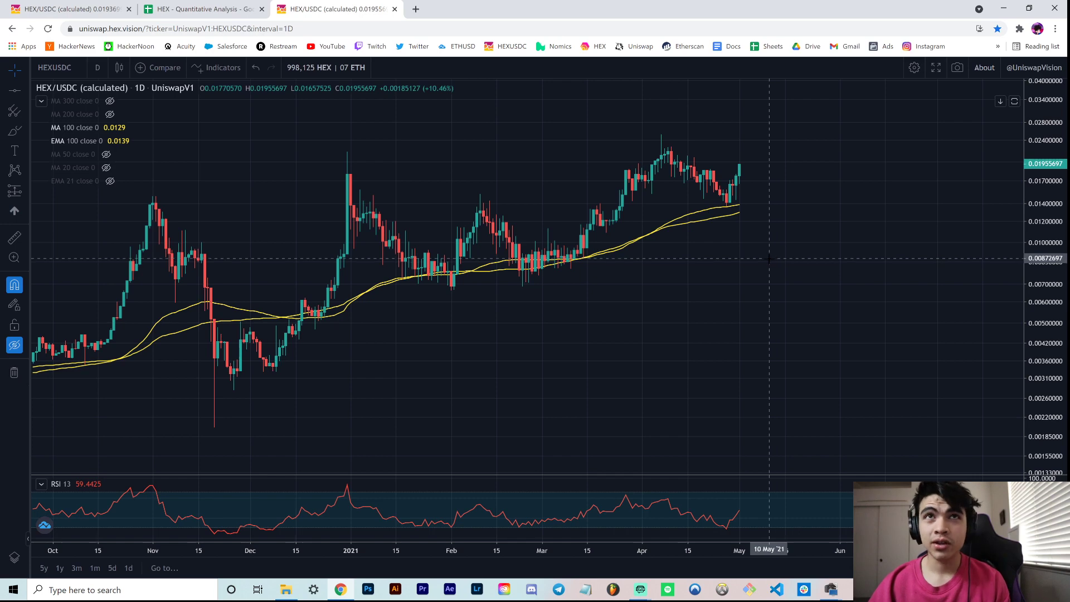
left_click(104, 68)
left_click(131, 248)
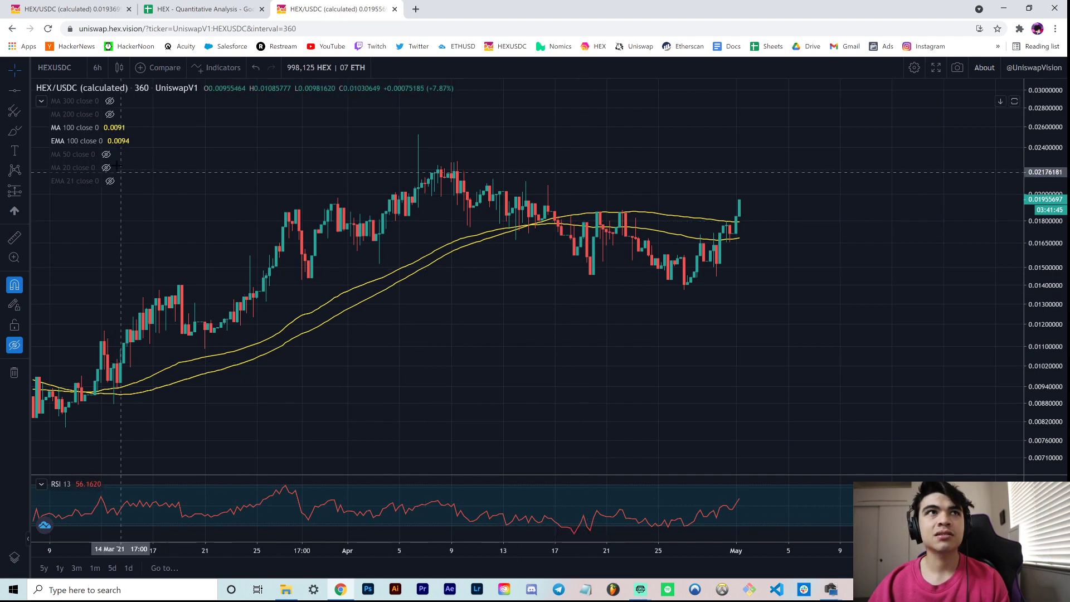
left_click(99, 69)
left_click(120, 309)
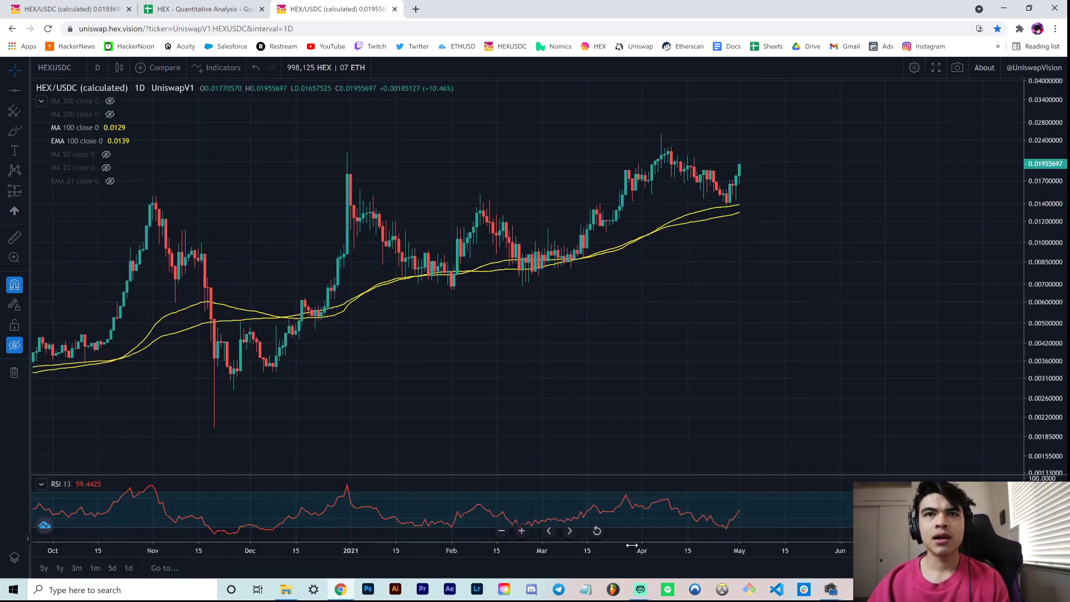
left_click_drag(631, 545, 724, 549)
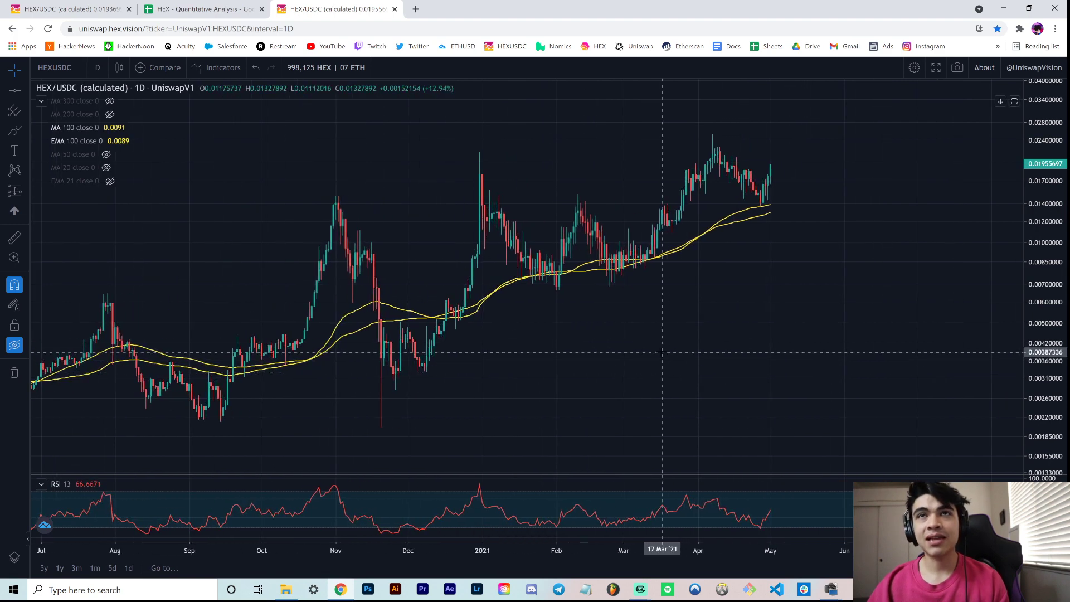
Step: Hide MA 100 and EMA 100 and delete the old trendline
mouse_move(88, 145)
left_click(110, 127)
left_click(112, 141)
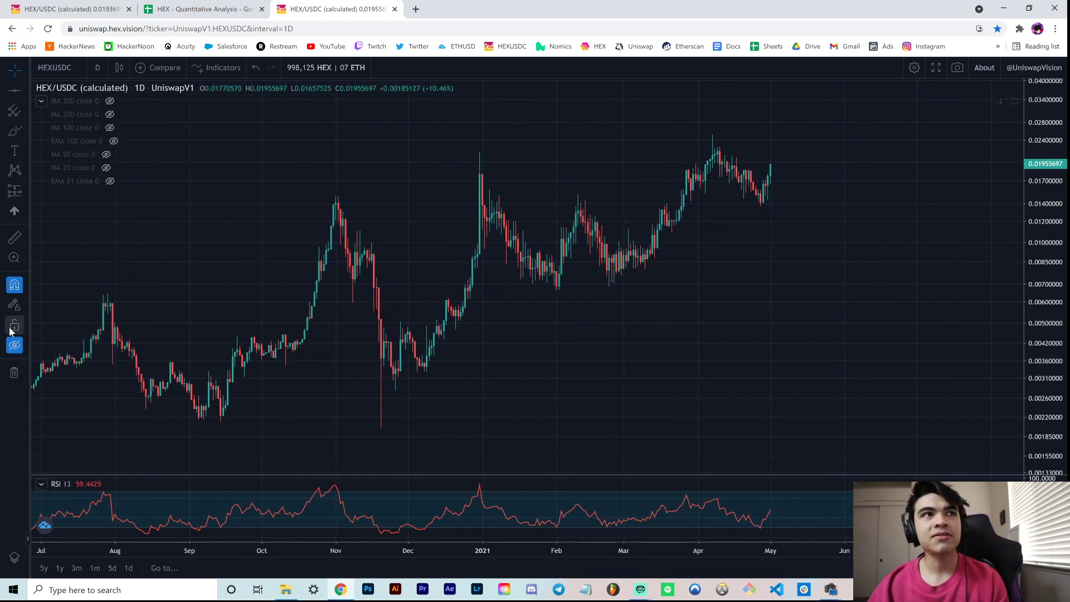
left_click(14, 345)
left_click(15, 372)
Step: Draw trend lines under the 22 Feb–27 Apr RSI lows and the late-February–late-April price lows
left_click(13, 92)
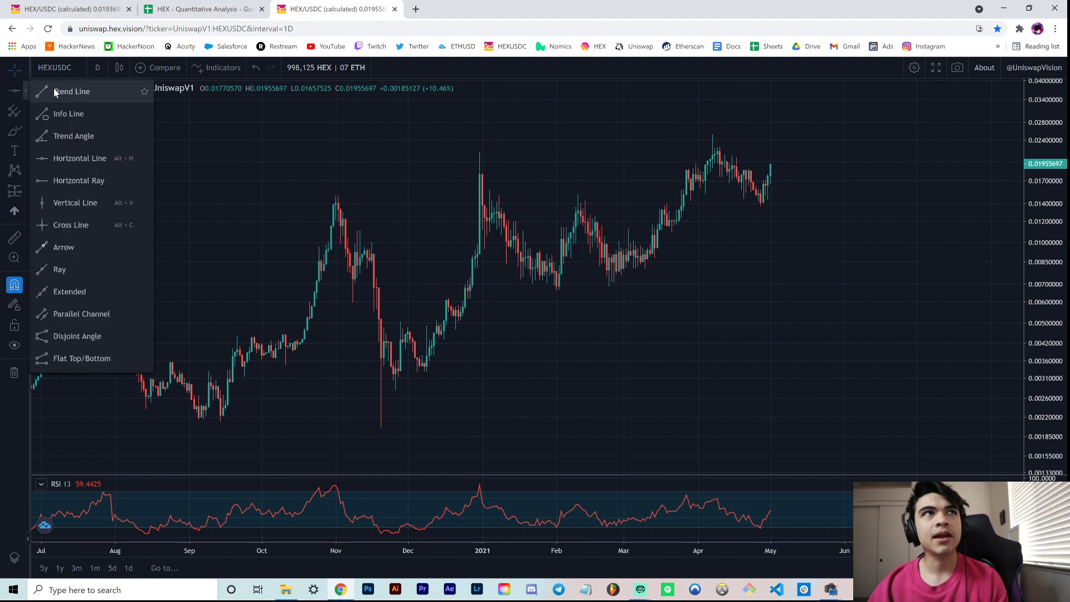
left_click(67, 89)
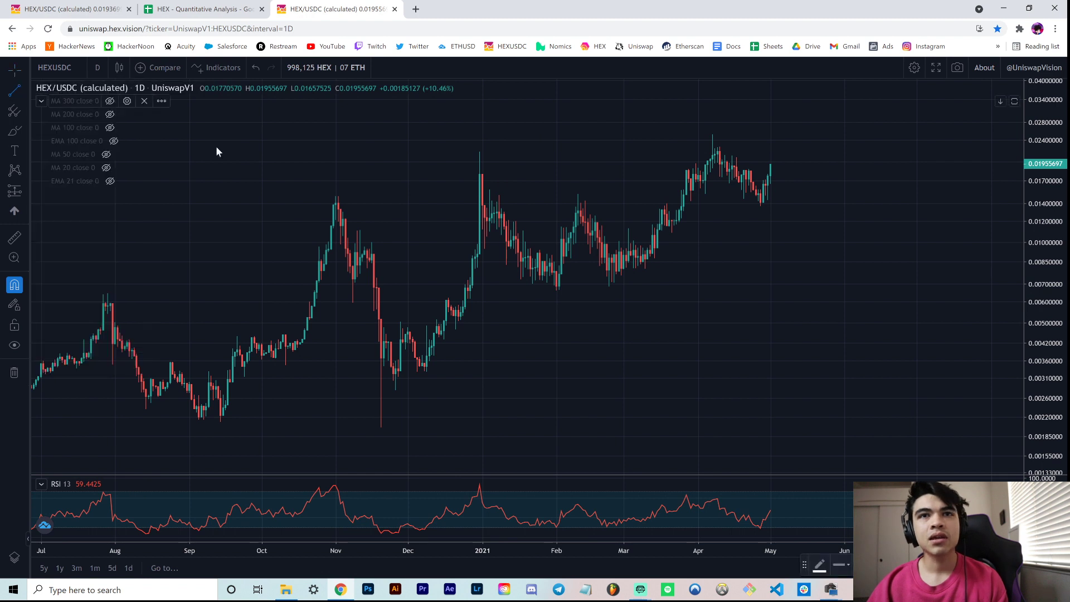
left_click(608, 527)
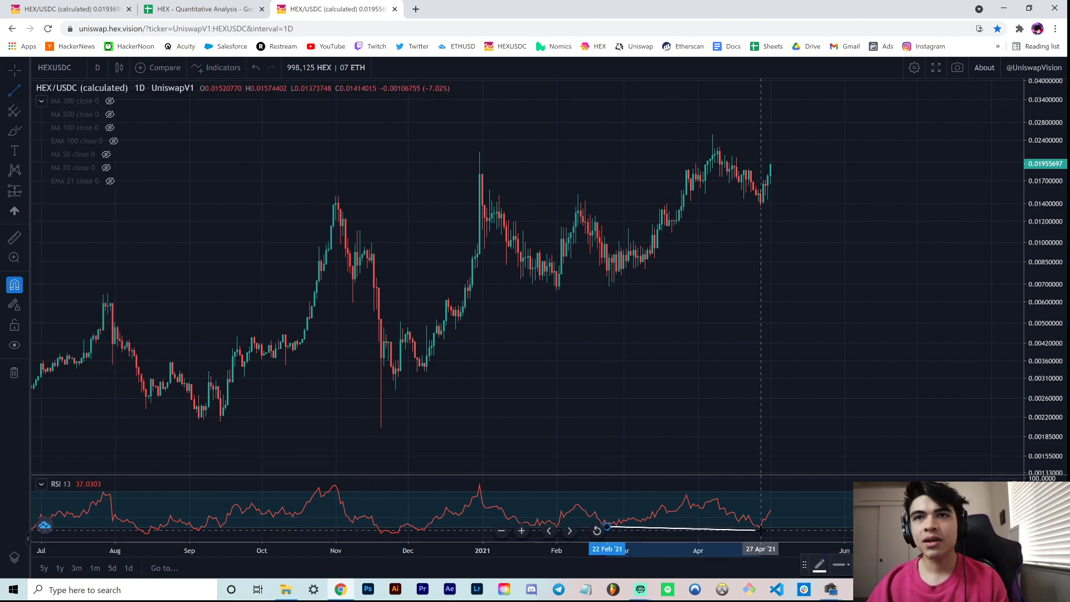
left_click(761, 527)
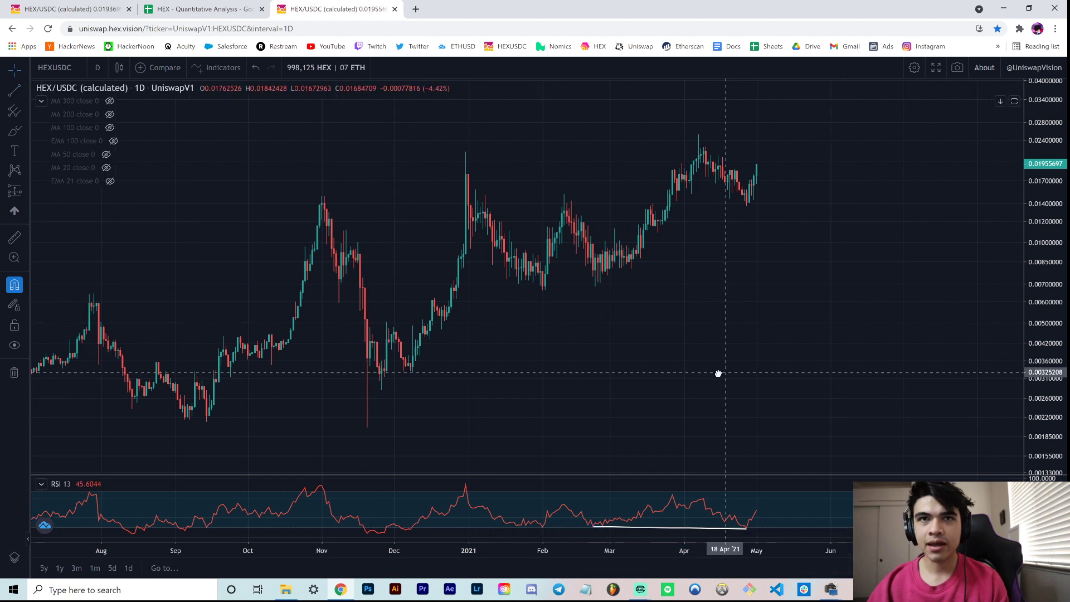
left_click(590, 527)
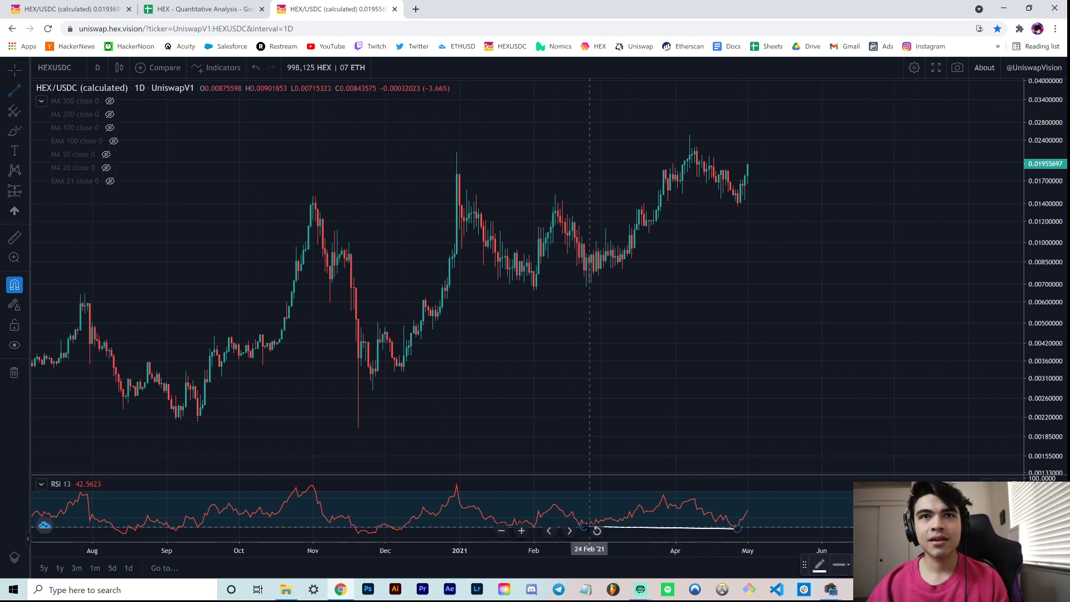
left_click(586, 286)
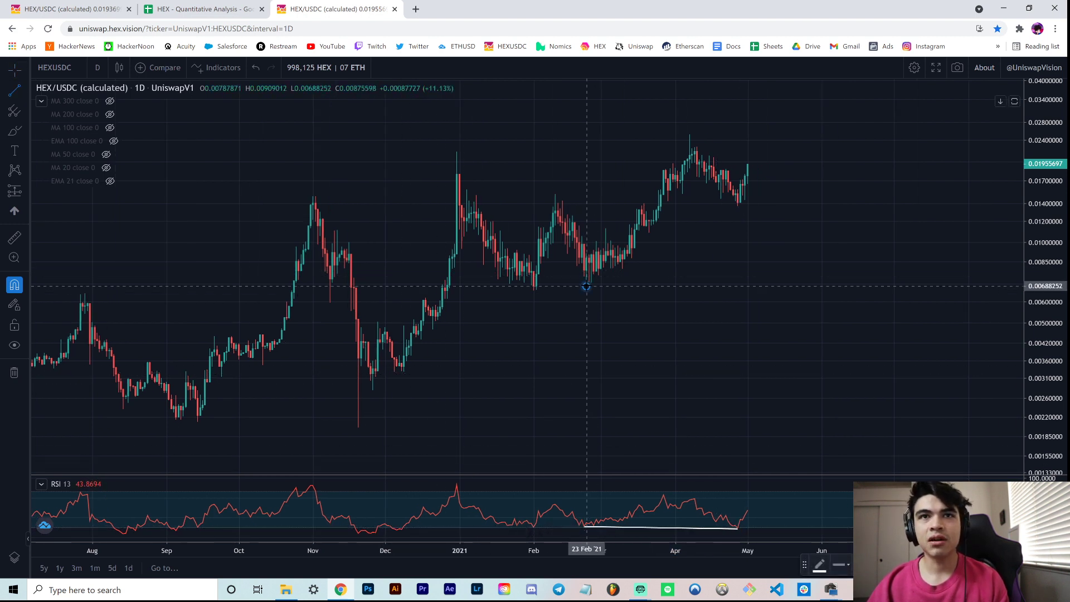
left_click(738, 206)
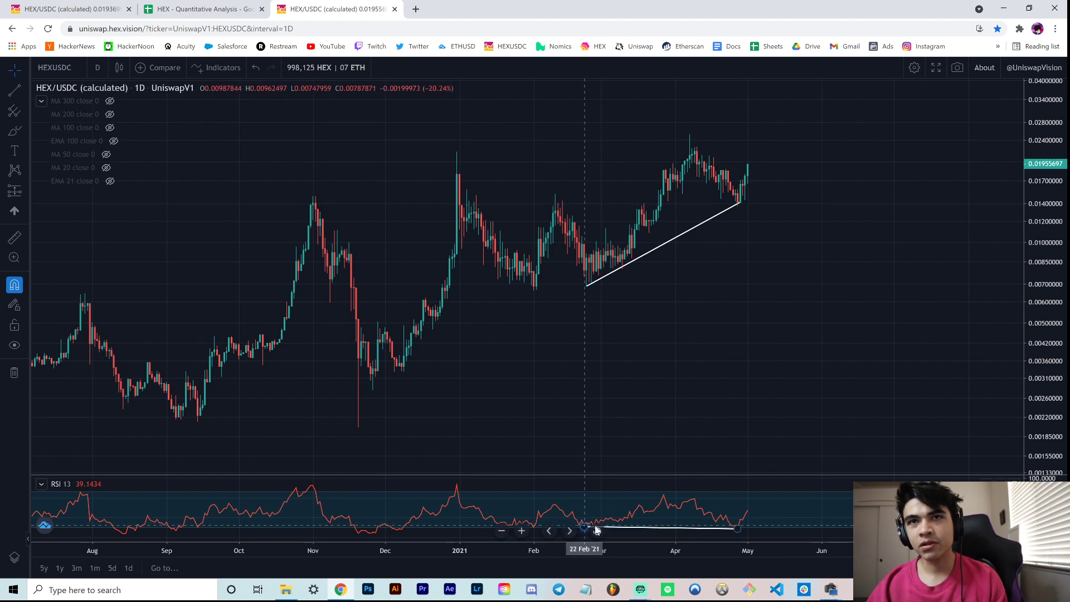
left_click_drag(683, 346, 743, 342)
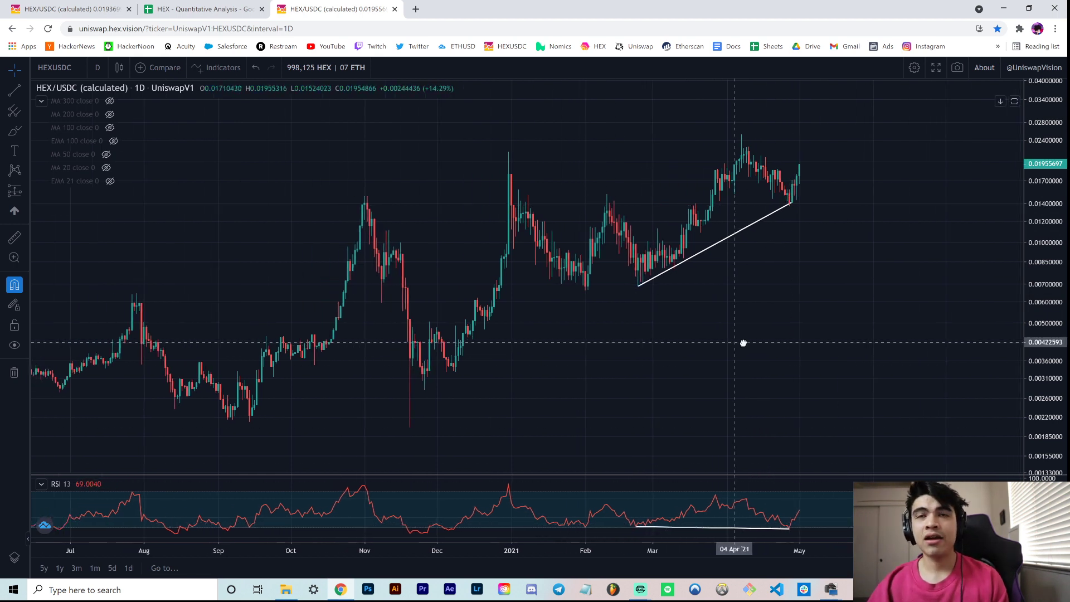
left_click_drag(731, 551, 695, 546)
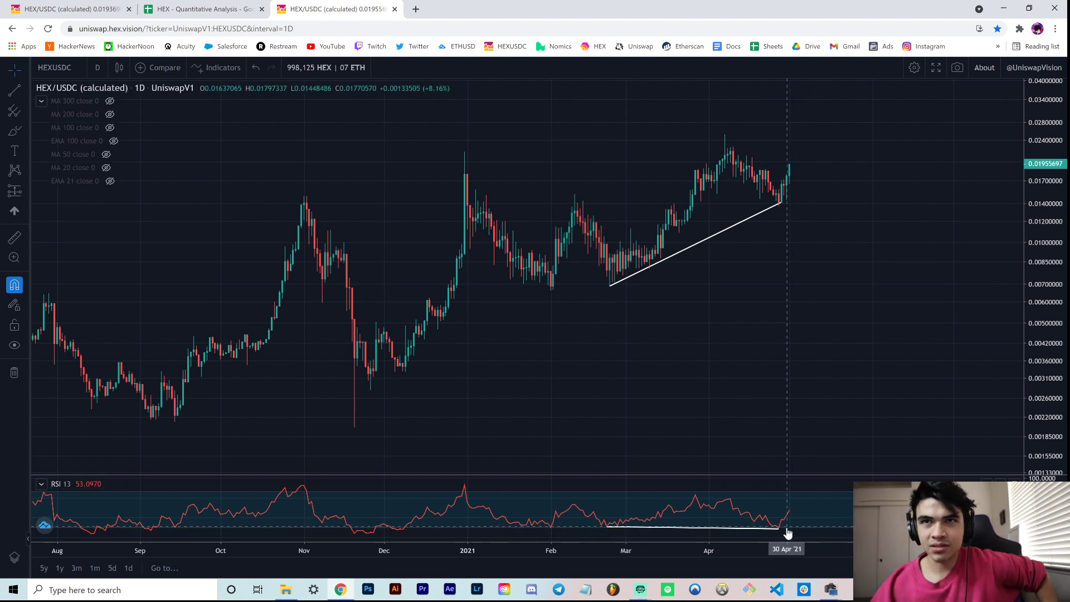
left_click_drag(748, 411, 735, 409)
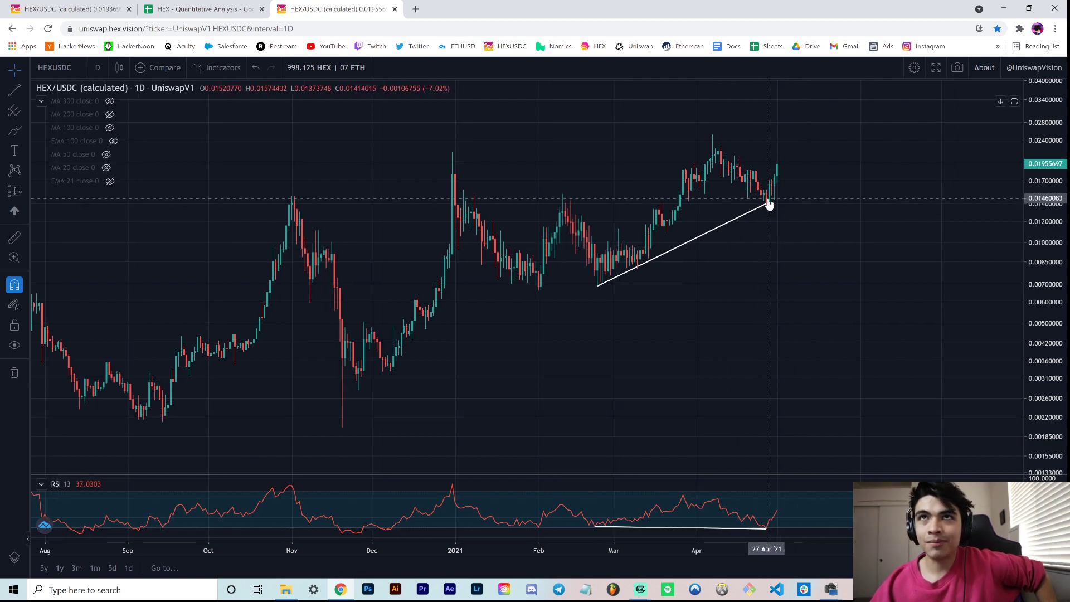
left_click(771, 535)
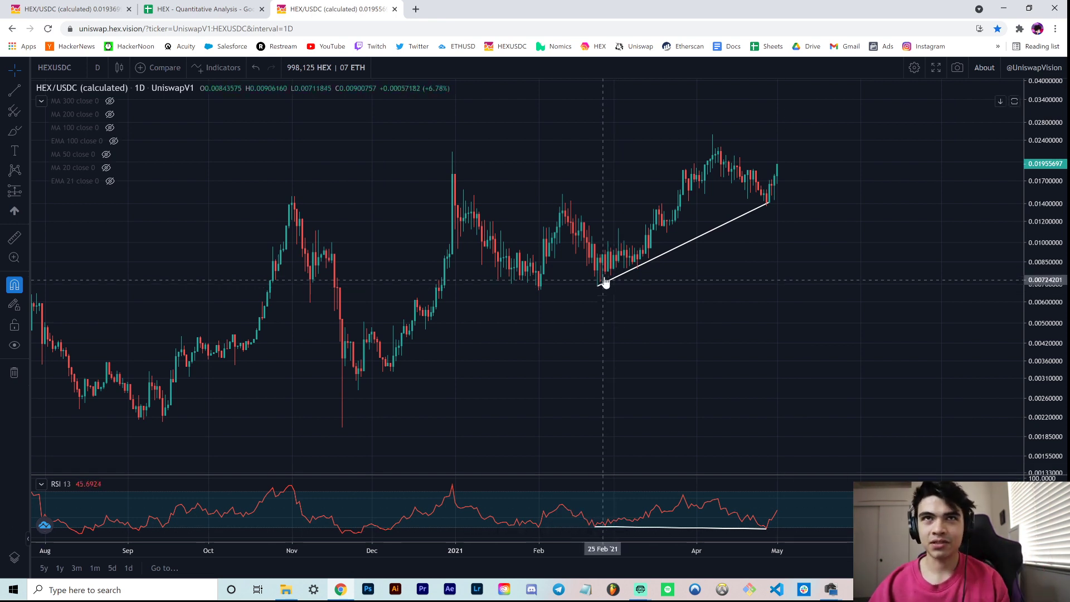
scroll(613, 406, "right", 1)
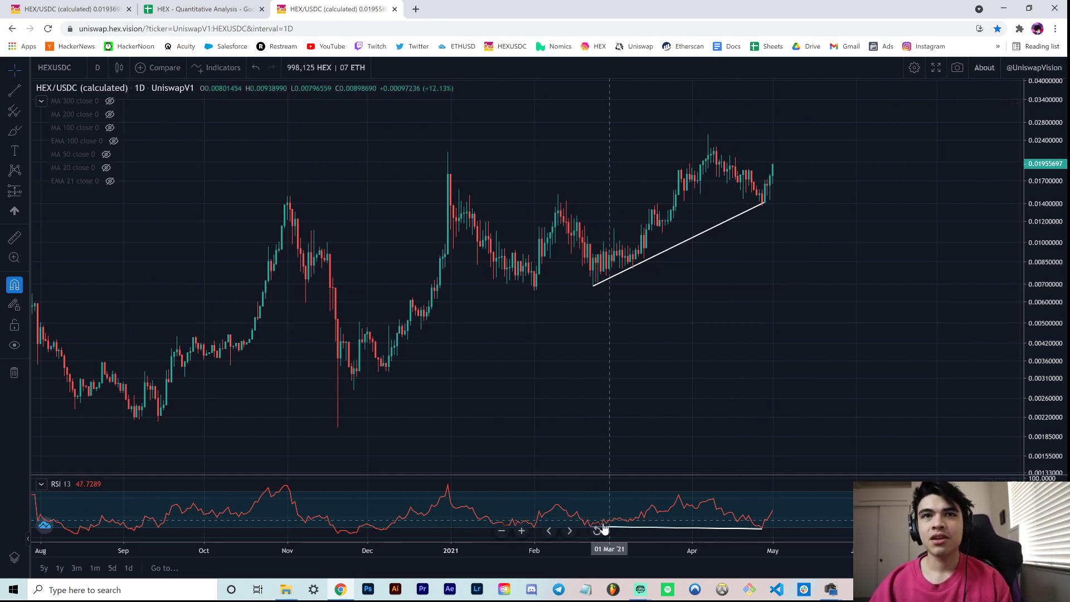
scroll(774, 382, "down", 2)
scroll(761, 492, "down", 3)
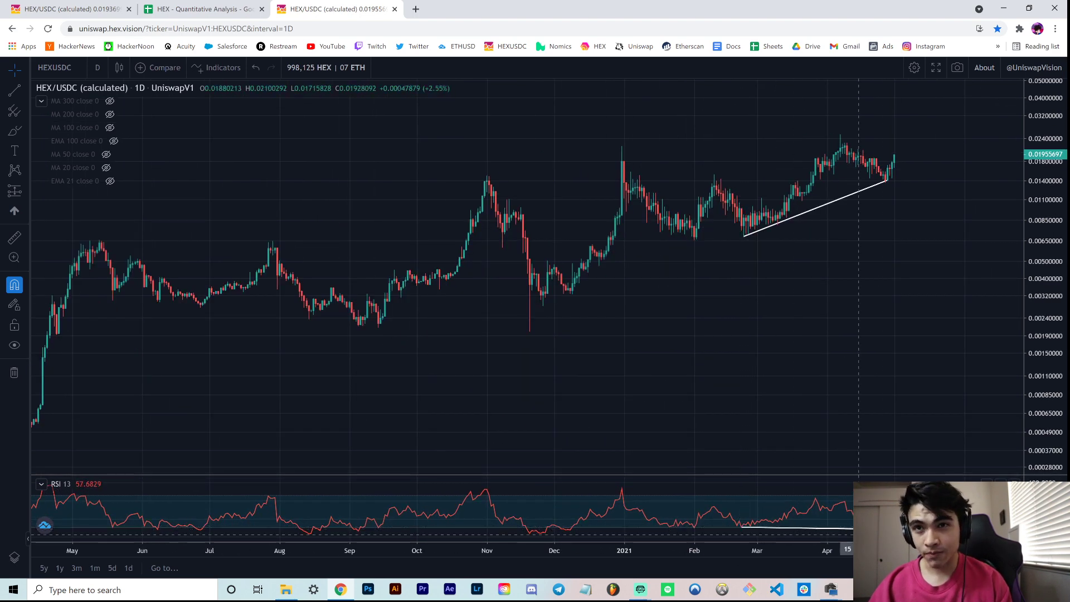
left_click_drag(888, 175, 836, 291)
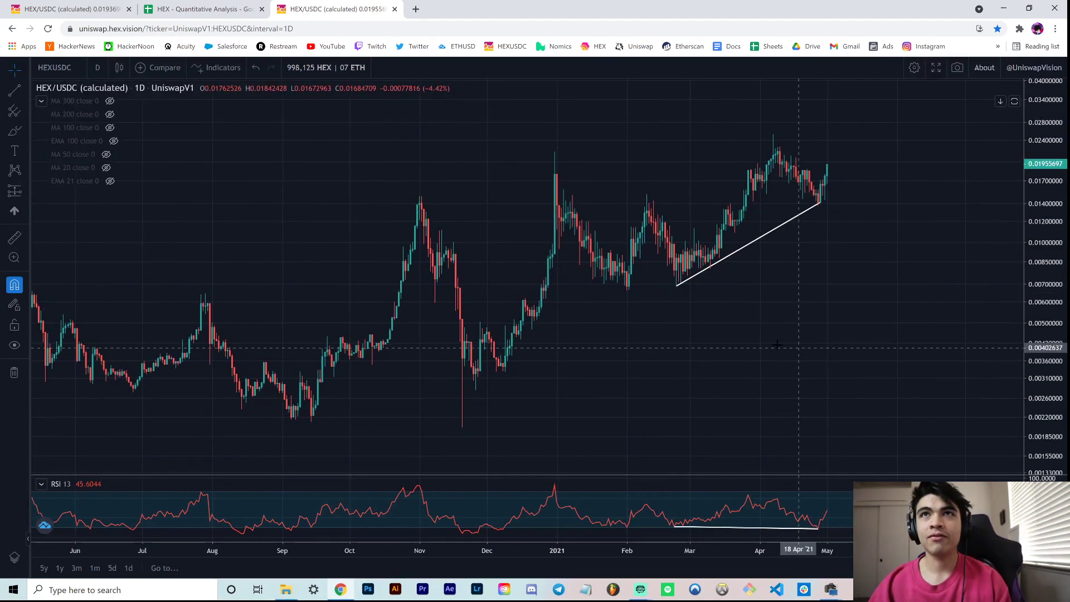
Step: Draw a line from the 27 Mar high to the early-April price peak, plus one across the RSI highs
left_click(15, 90)
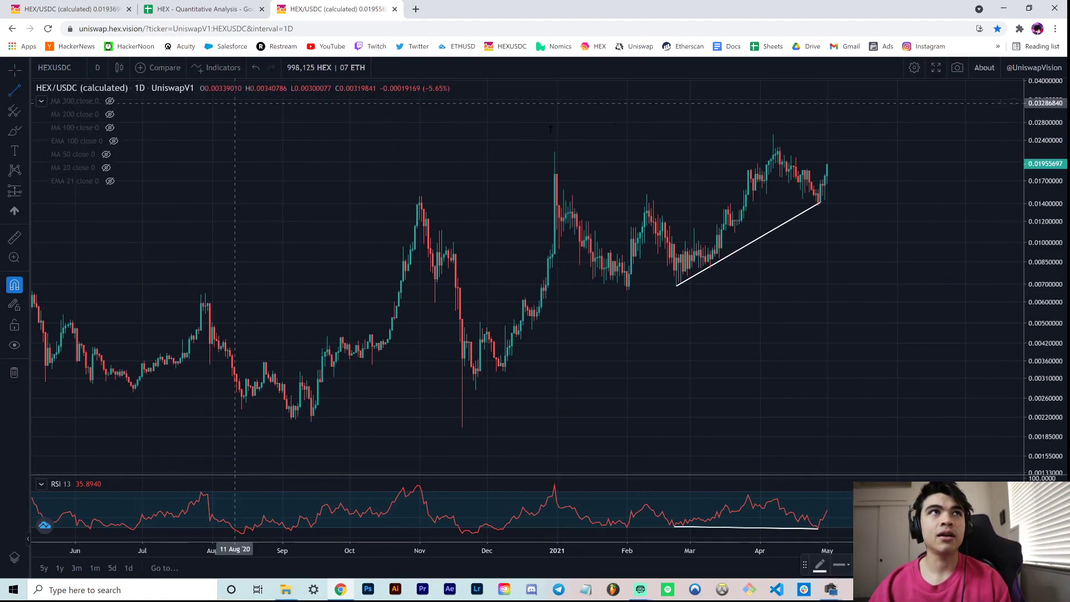
left_click(748, 168)
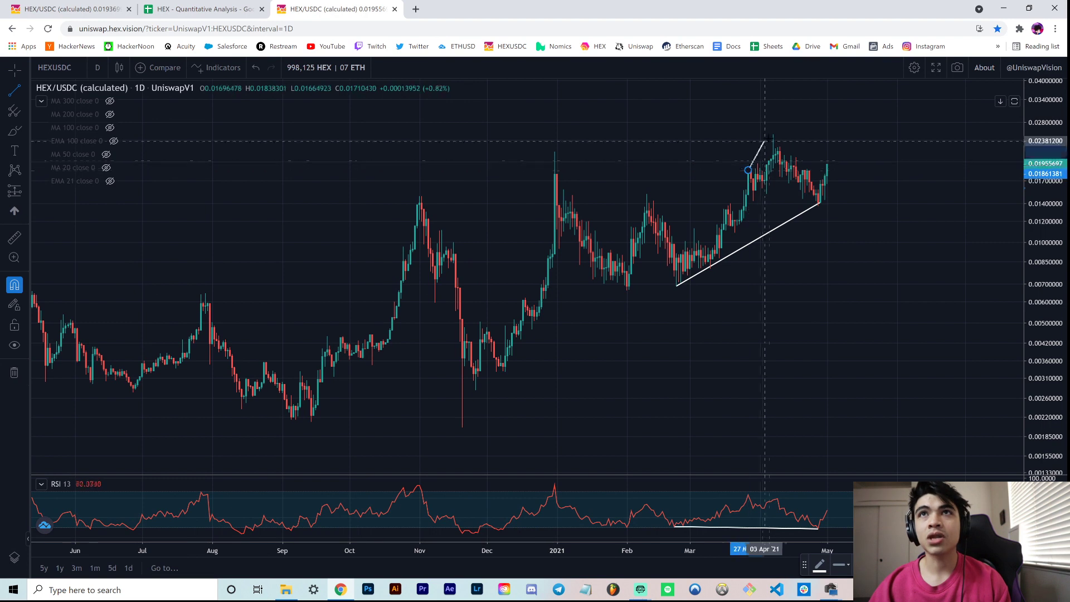
left_click(773, 134)
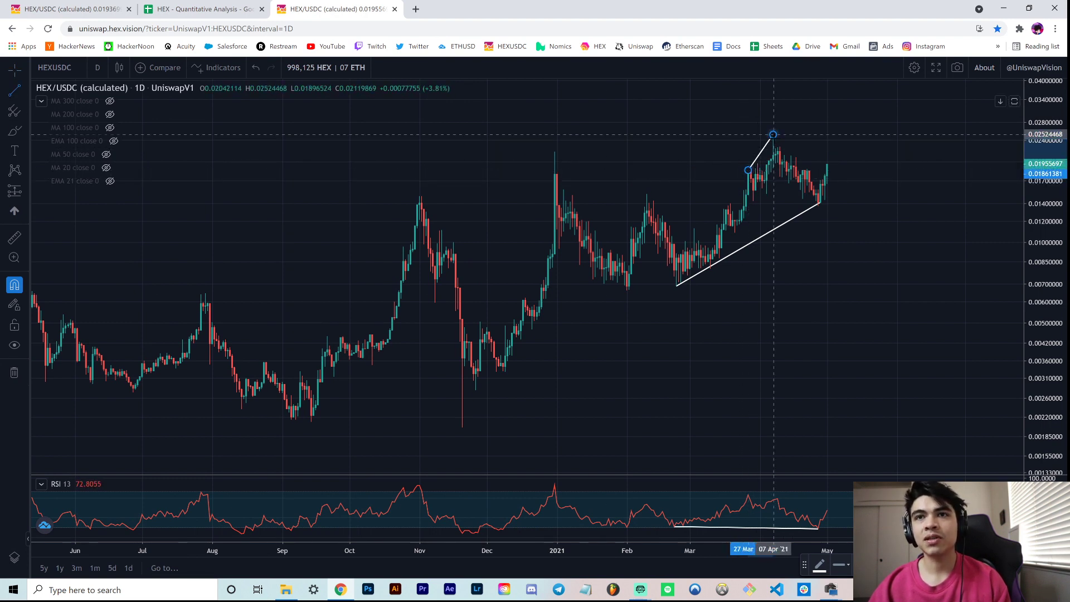
left_click(748, 495)
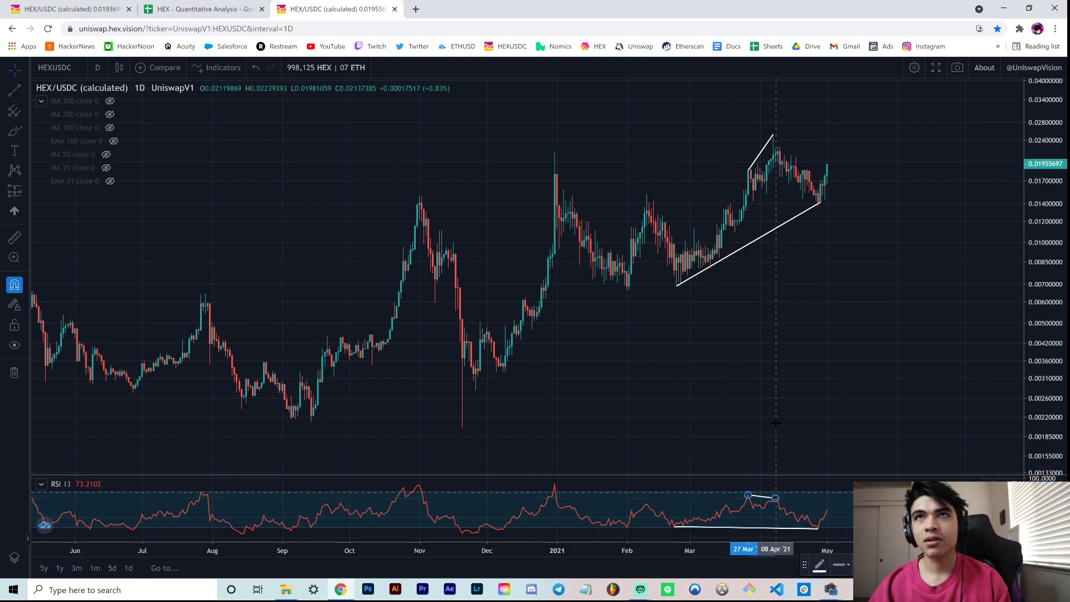
left_click(770, 138)
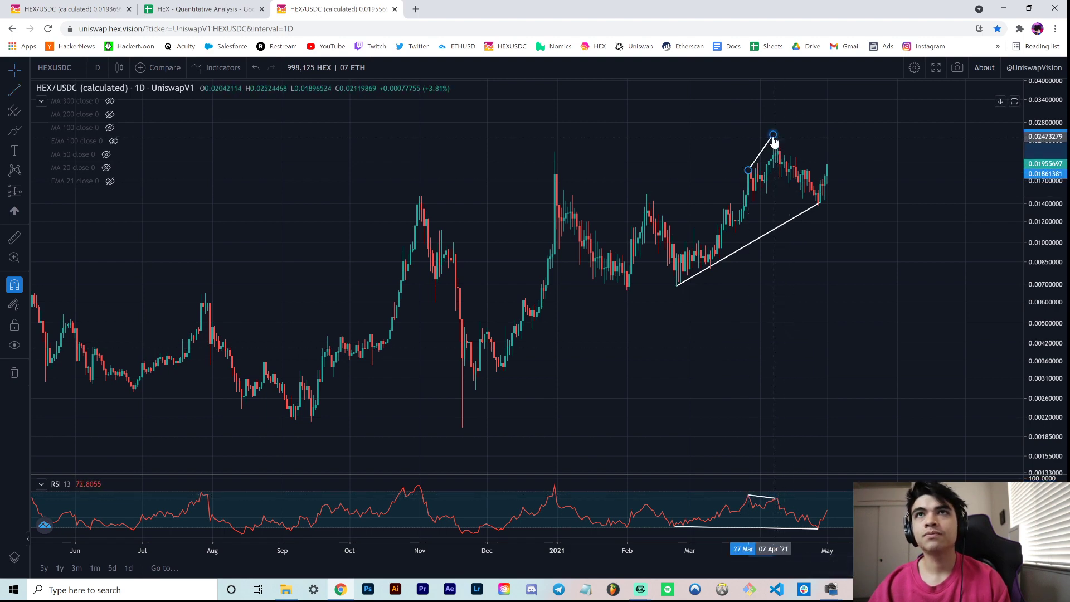
left_click(809, 119)
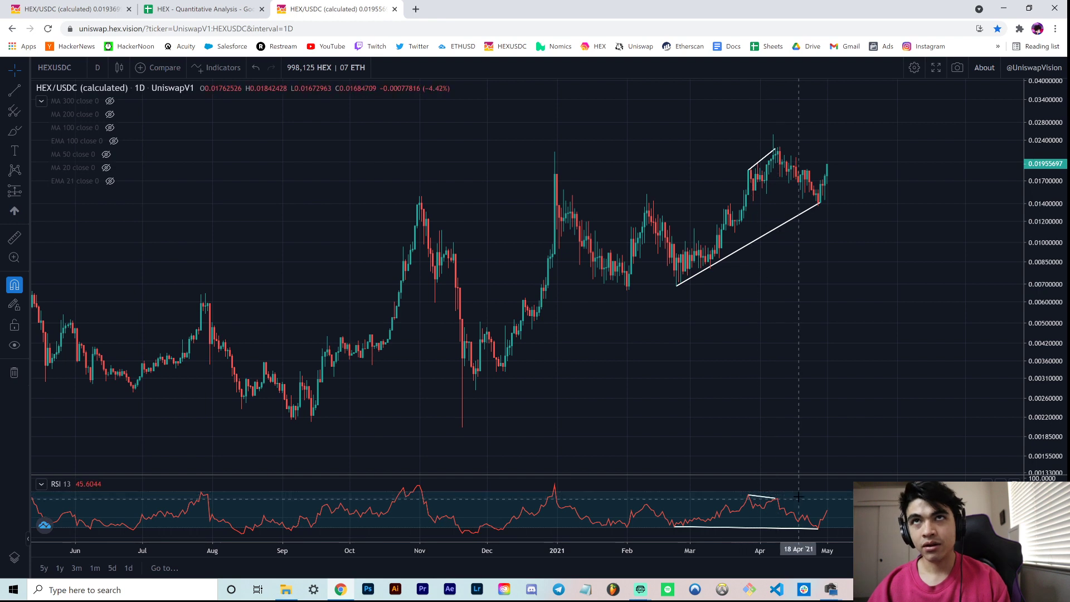
scroll(807, 291, "right", 2)
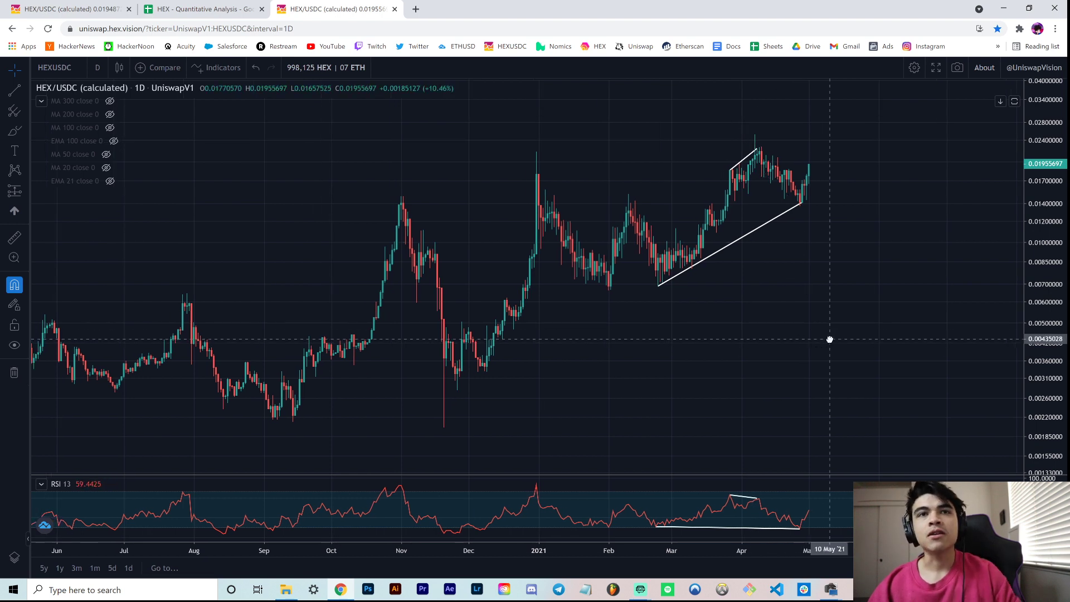
Step: Cancel an unfinished late-October RSI line and clear all drawings from the daily chart
left_click_drag(818, 339, 836, 338)
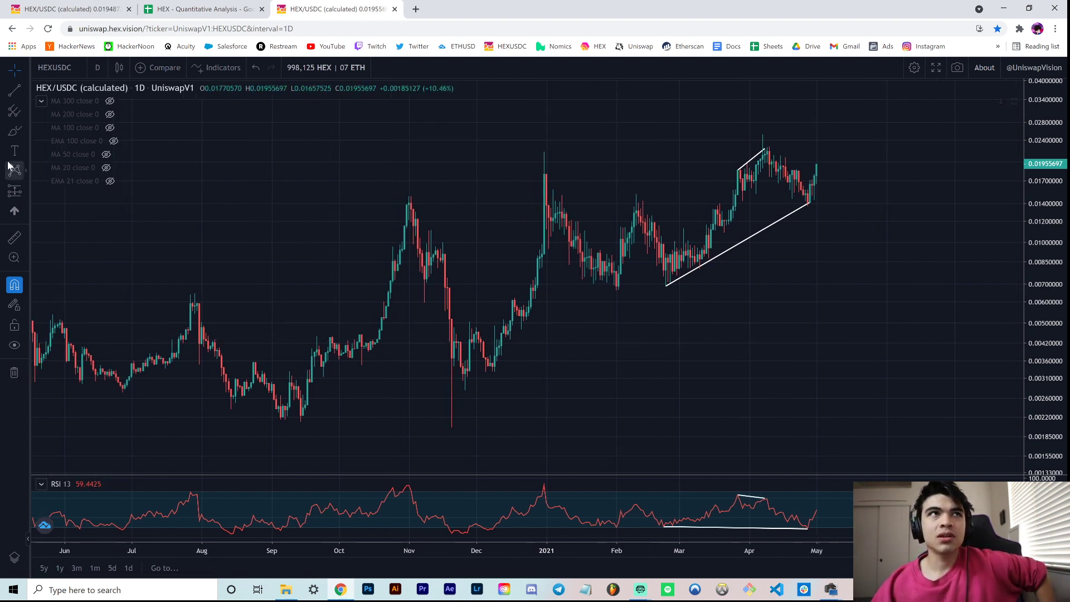
left_click(14, 89)
left_click(412, 484)
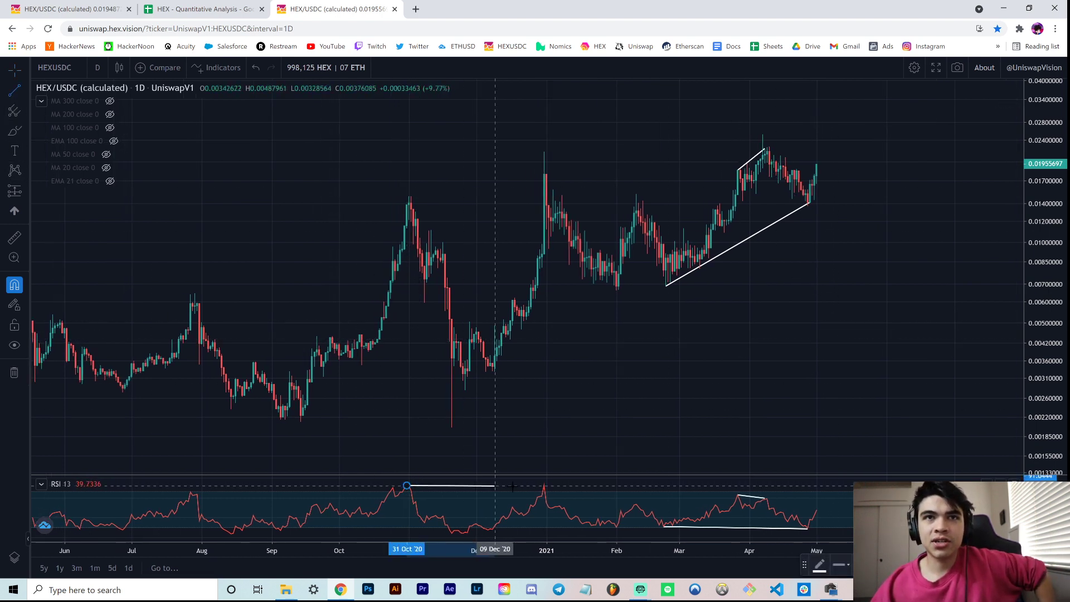
key("Escape")
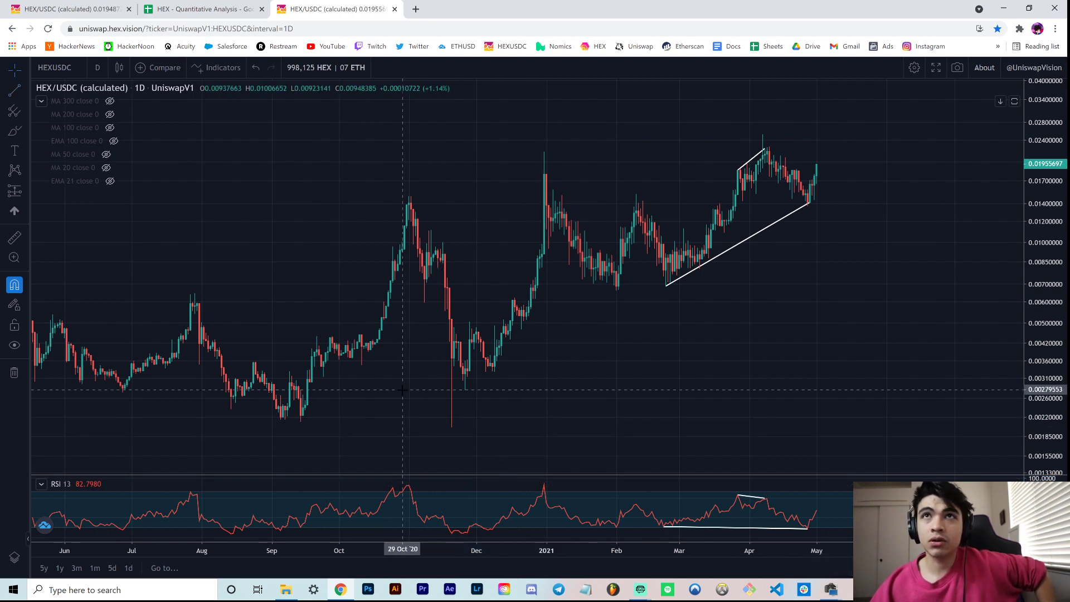
left_click(14, 373)
left_click_drag(744, 340, 704, 340)
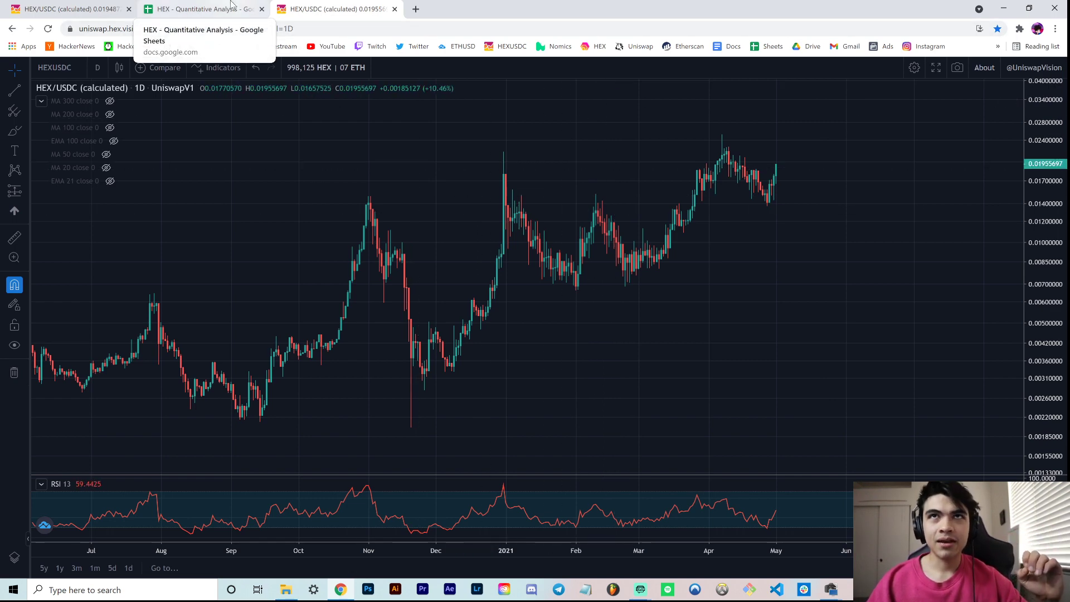
Step: Review the 6h chart's falling channel from November through May, then open Twitter in a new tab
left_click(92, 3)
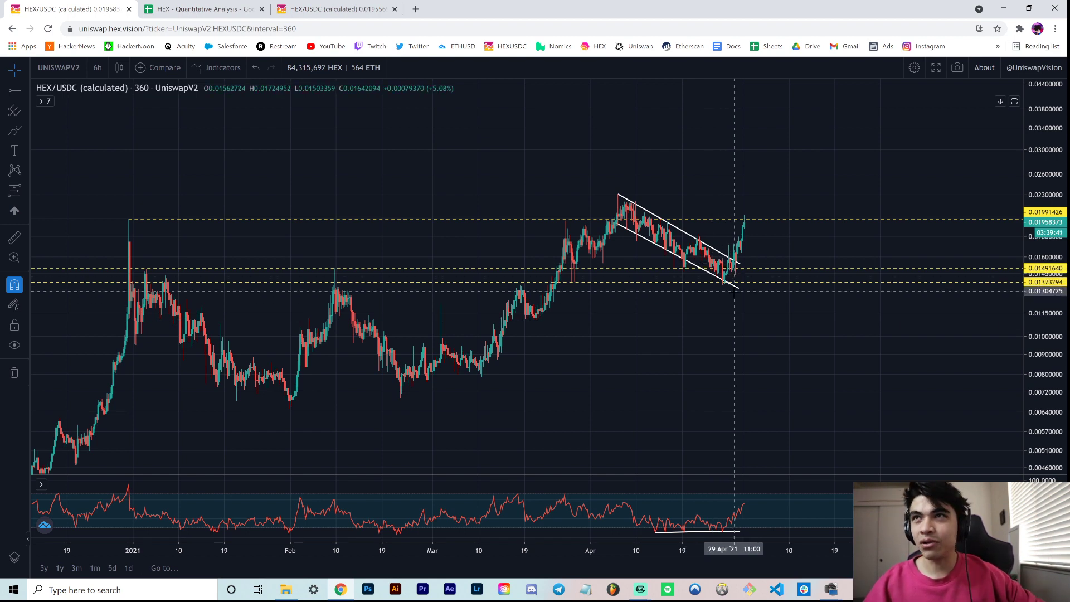
left_click_drag(755, 327, 775, 288)
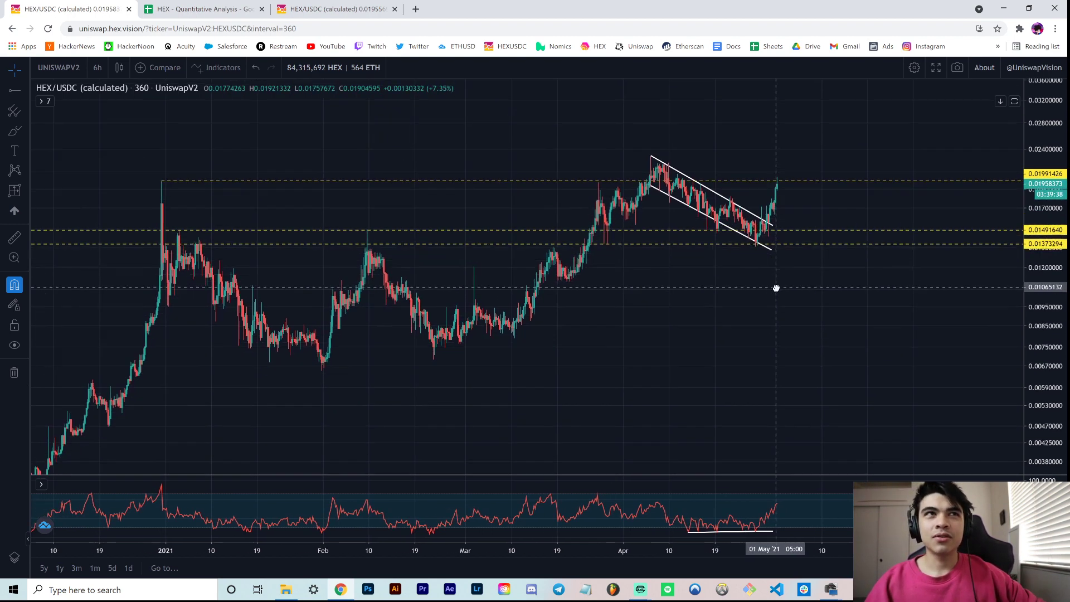
left_click_drag(722, 542, 802, 541)
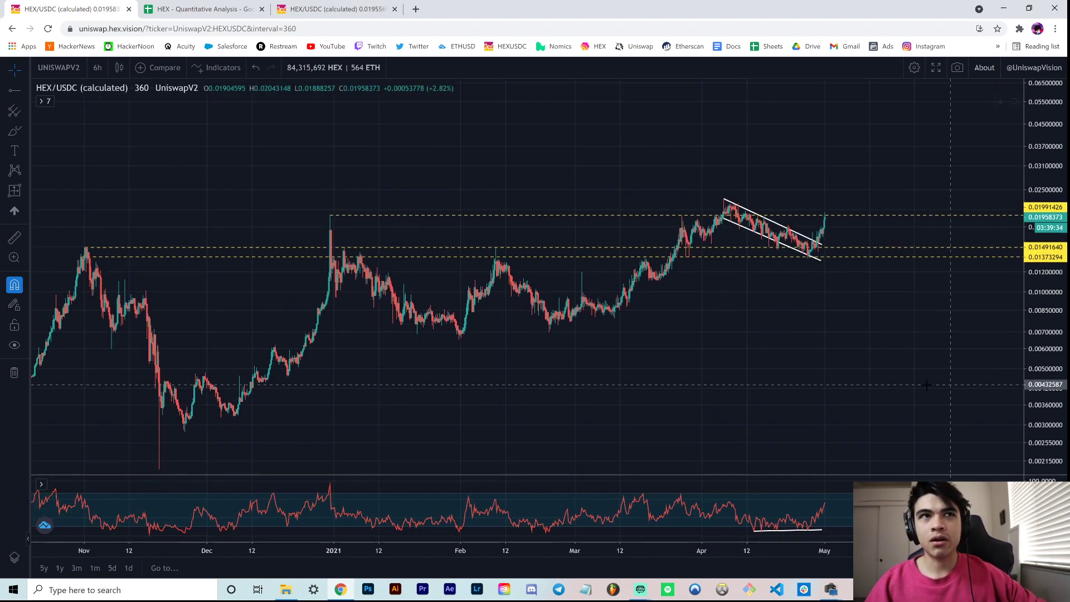
left_click_drag(894, 375, 893, 370)
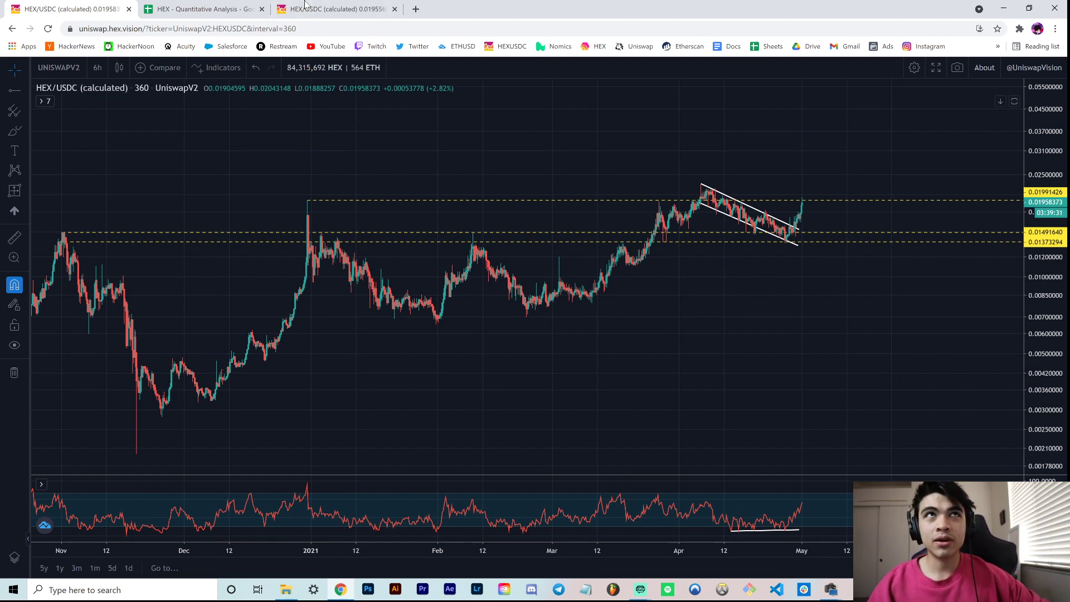
left_click(415, 8)
left_click(415, 47)
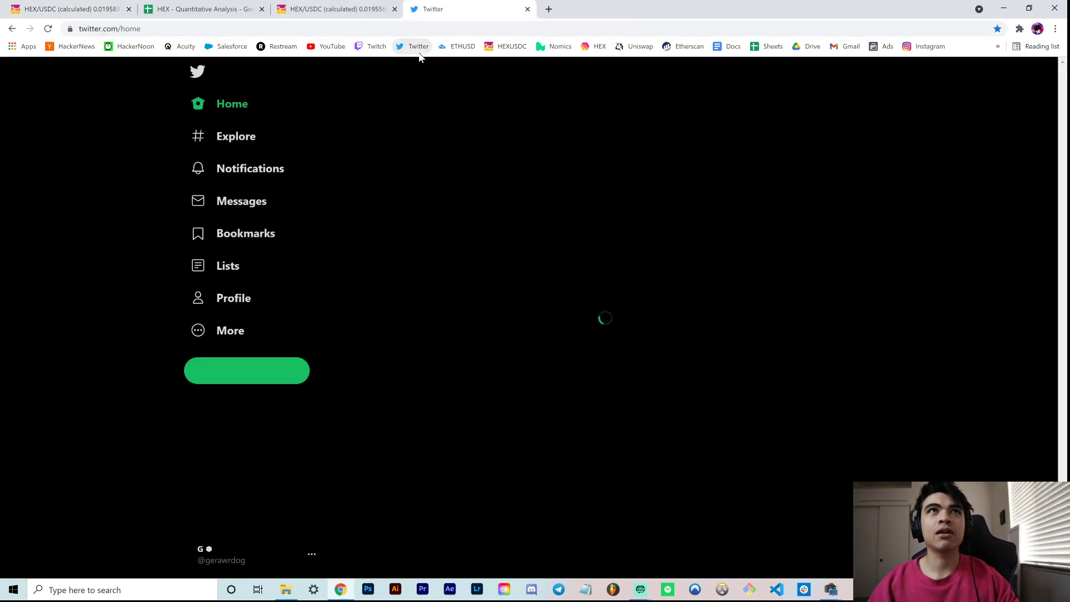
Step: On the profile, view the Apr 29 'Clean' tweet's channel chart full-size, then close it
left_click(253, 299)
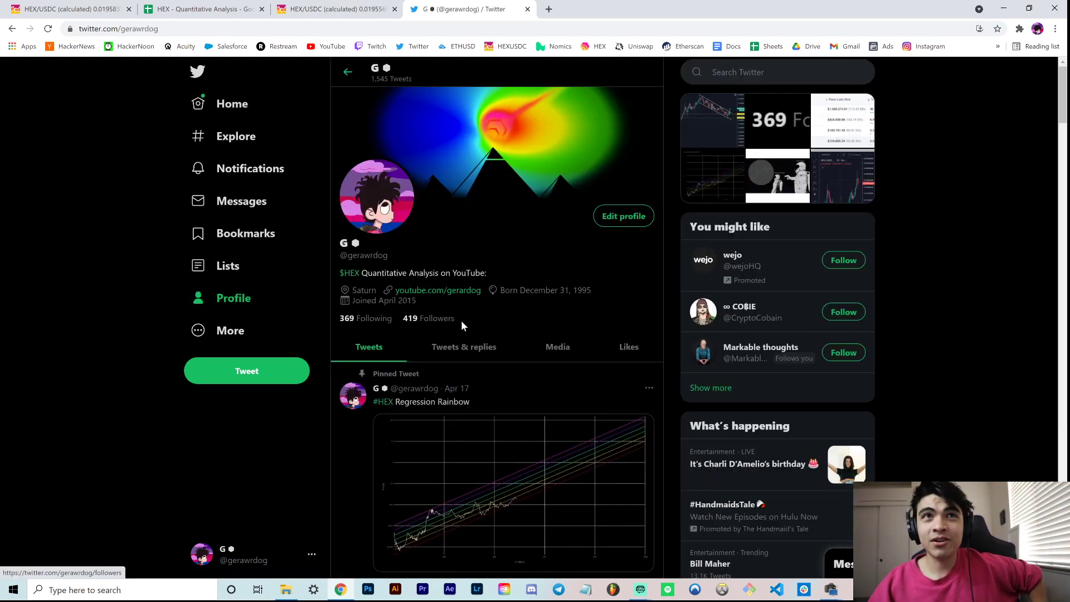
scroll(468, 348, "down", 10)
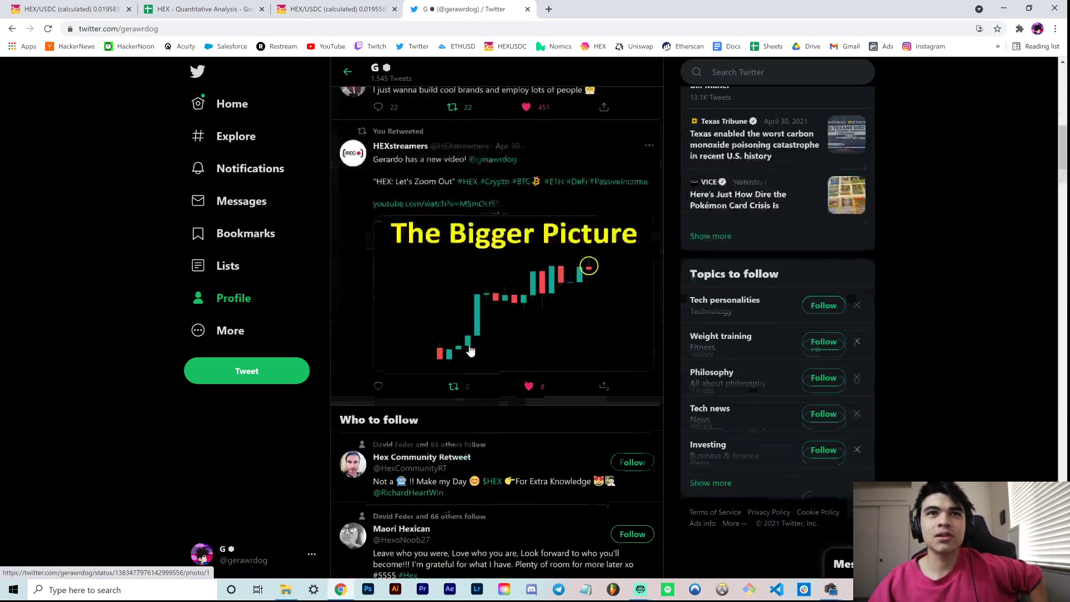
scroll(470, 350, "down", 10)
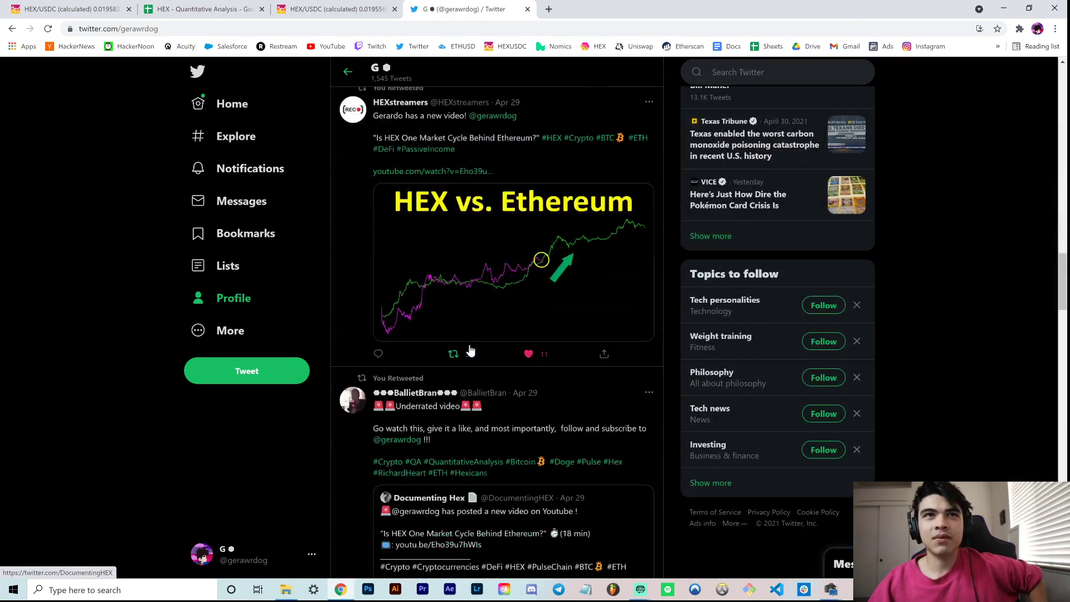
scroll(470, 350, "down", 10)
scroll(591, 368, "up", 3)
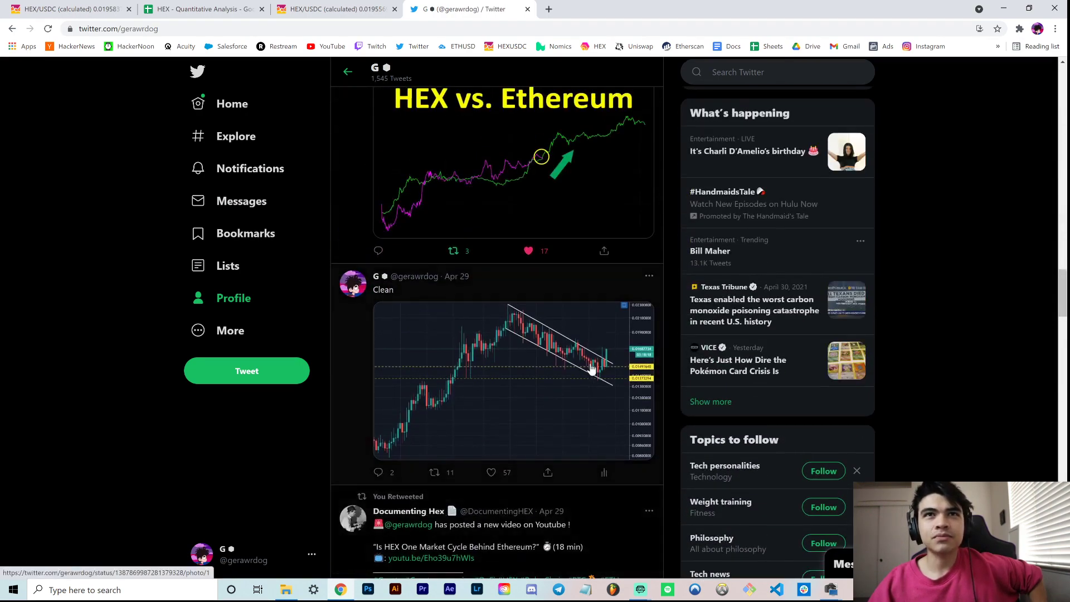
left_click(592, 369)
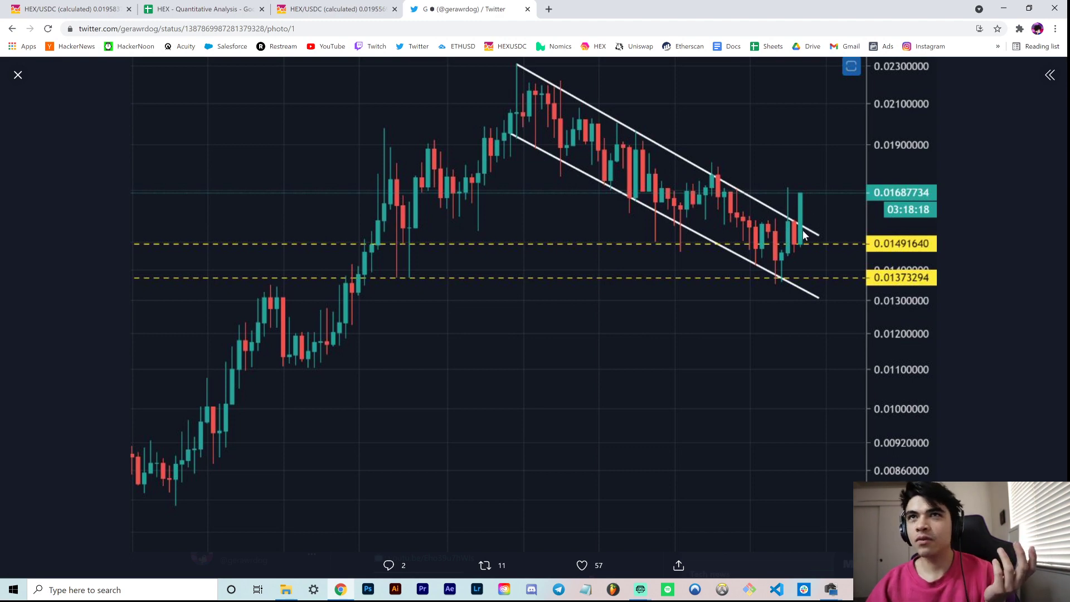
left_click(983, 274)
scroll(497, 287, "up", 3)
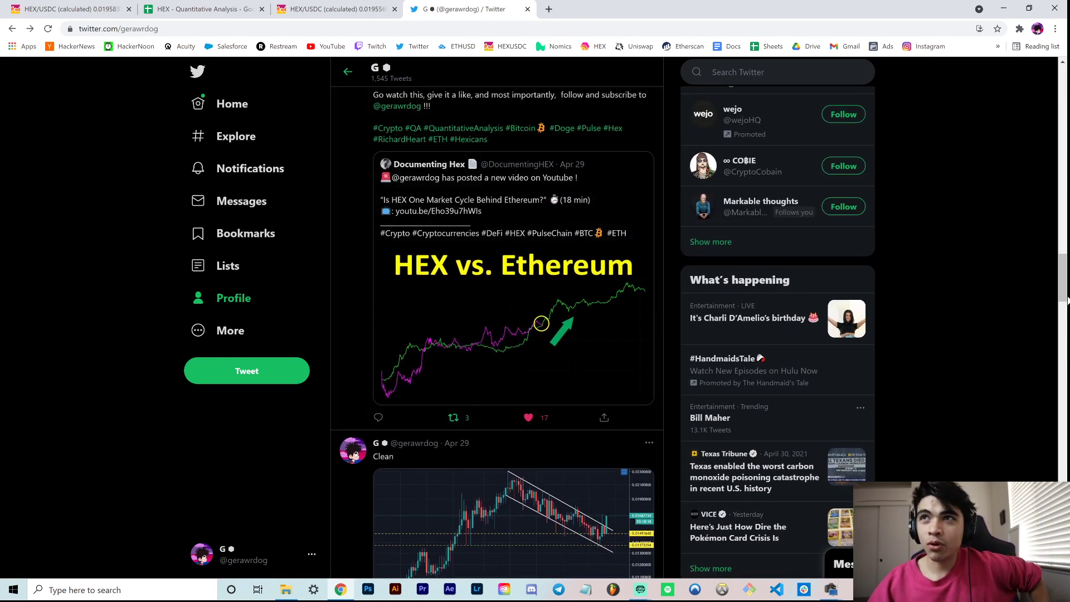
Step: Leave Twitter for the daily HEX/USDC chart, then return to the 6h HEX/USDC channel chart
left_click(337, 8)
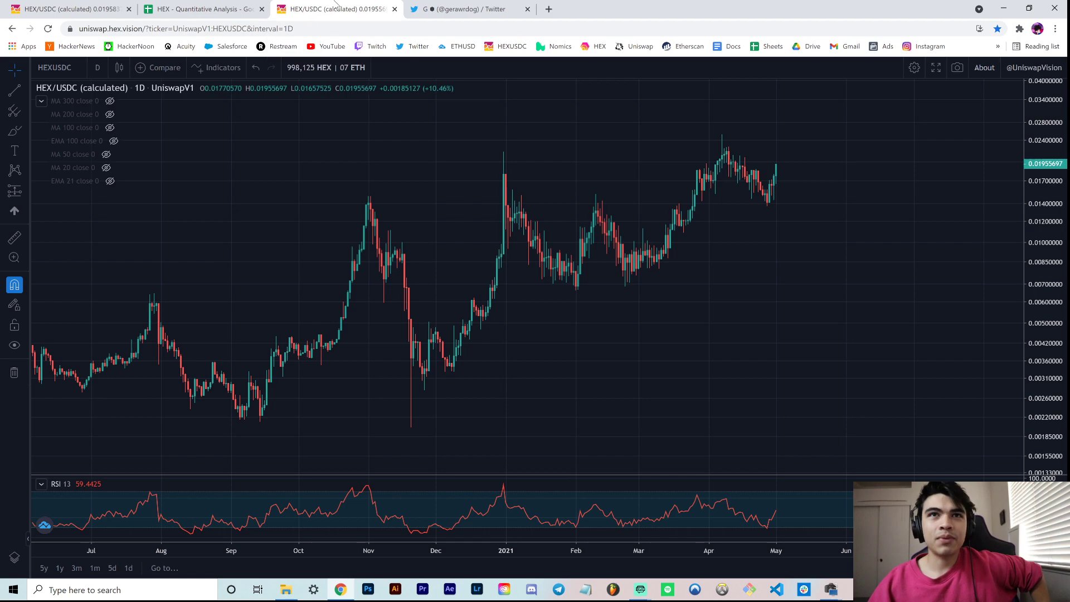
left_click(66, 5)
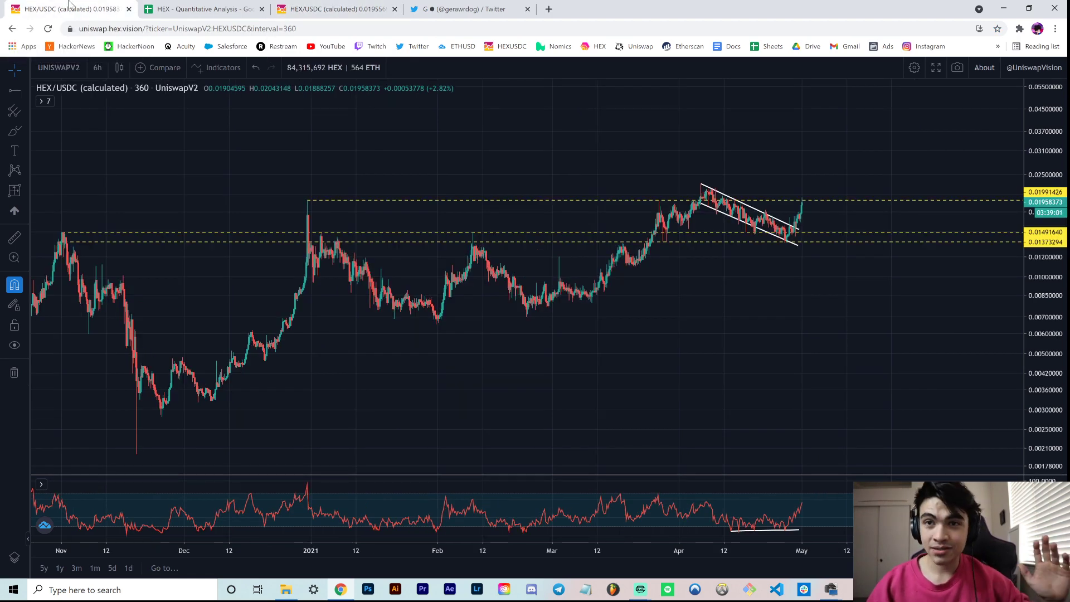